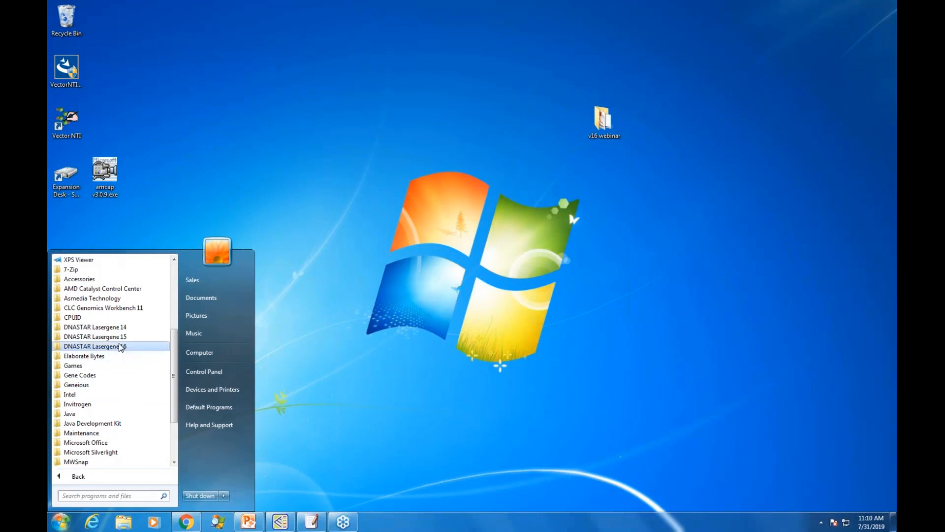
Step: Launch DNASTAR Navigator 16 from the DNASTAR Lasergene 16 program folder and reposition its window on the desktop
{"action": "left_click", "coordinate": [121, 346]}
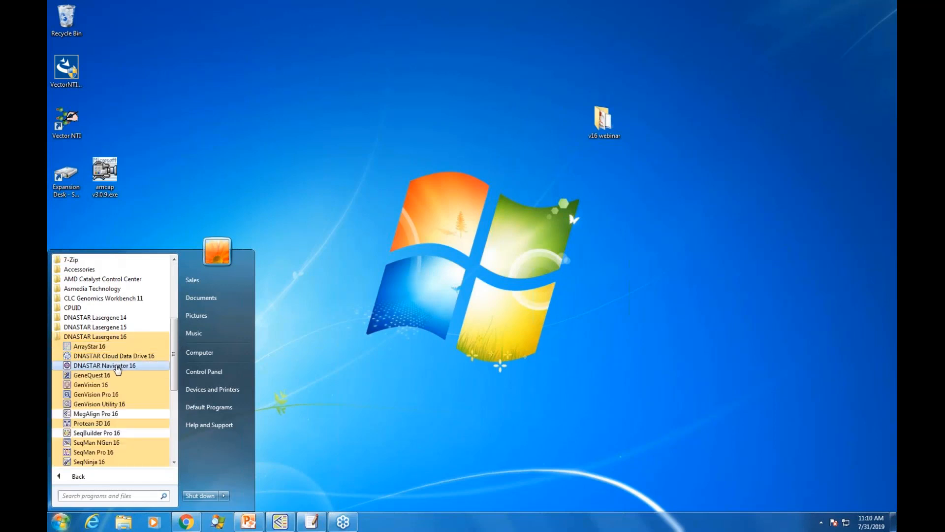
{"action": "left_click", "coordinate": [104, 366]}
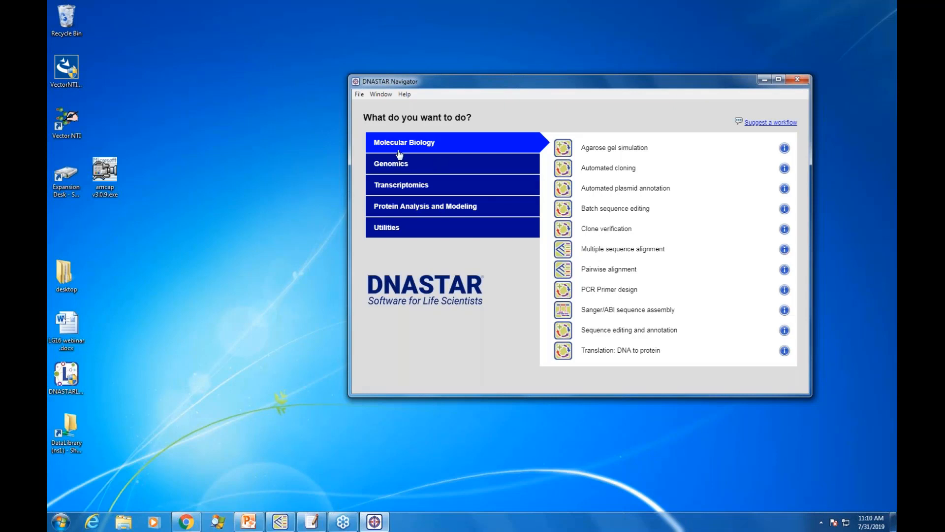
{"action": "left_click_drag", "start_coordinate": [473, 84], "coordinate": [368, 85]}
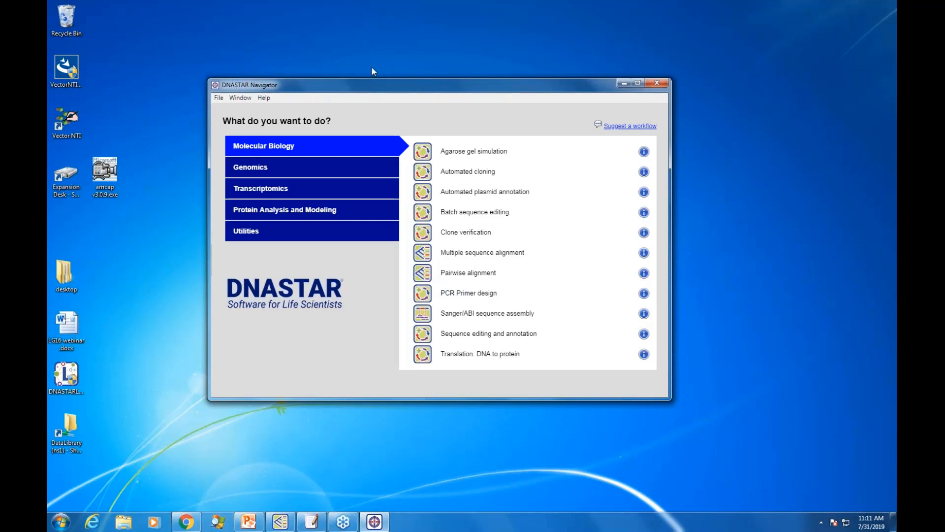
{"action": "left_click_drag", "start_coordinate": [379, 91], "coordinate": [367, 77]}
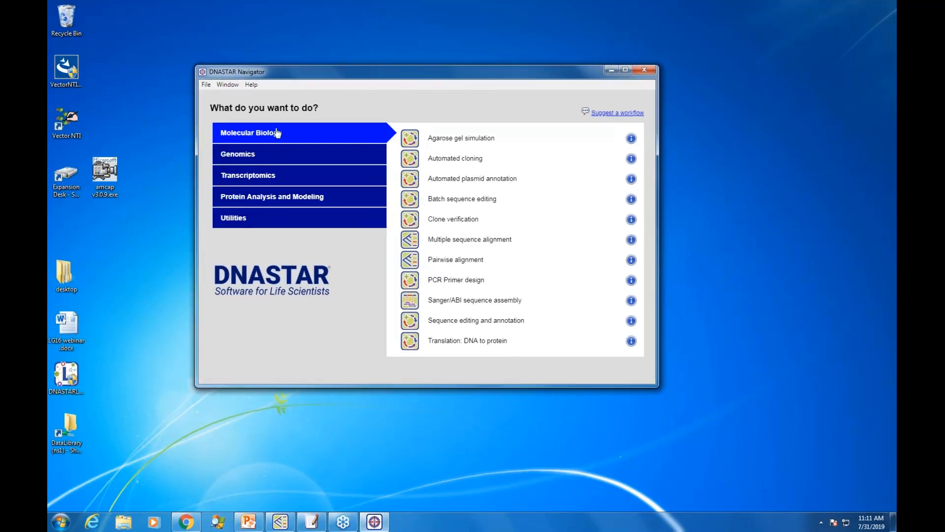
Step: Look through the Genomics, Transcriptomics, Protein Analysis and Modeling, and Utilities workflow categories
{"action": "left_click", "coordinate": [291, 161]}
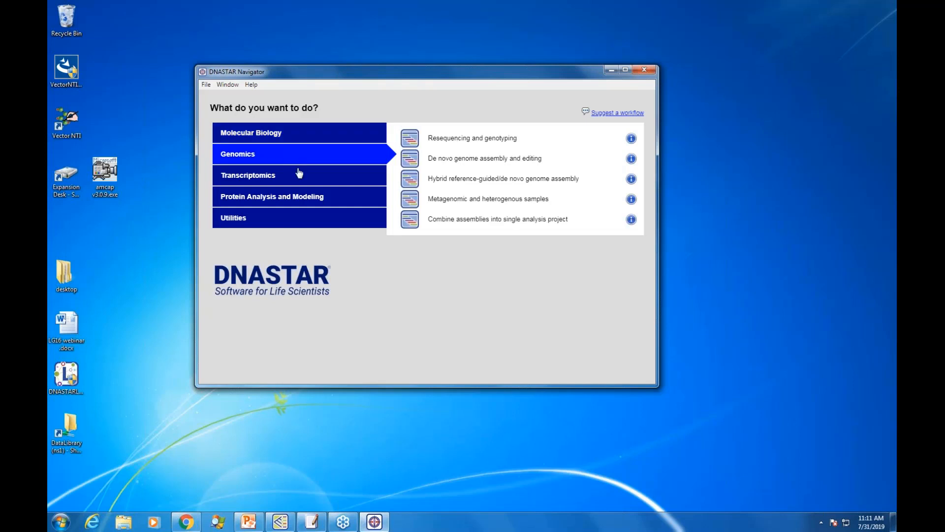
{"action": "left_click", "coordinate": [302, 182]}
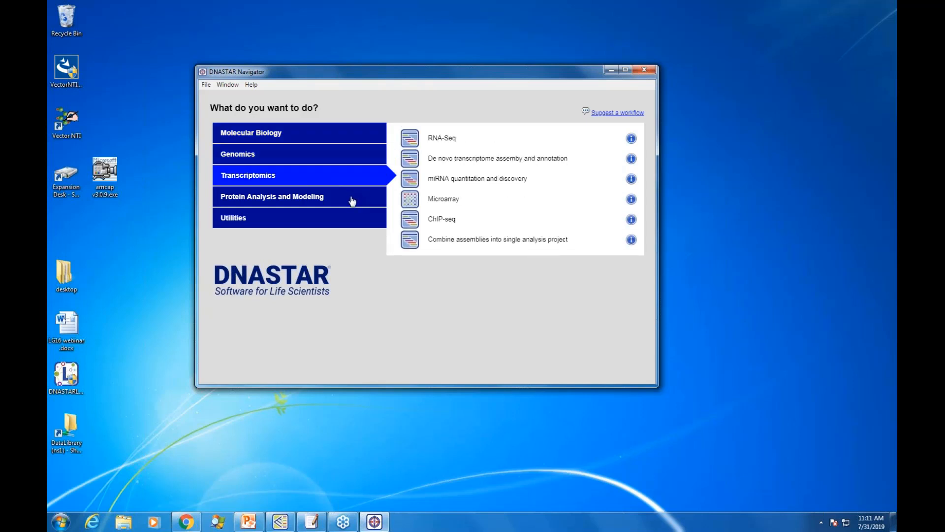
{"action": "left_click", "coordinate": [353, 200]}
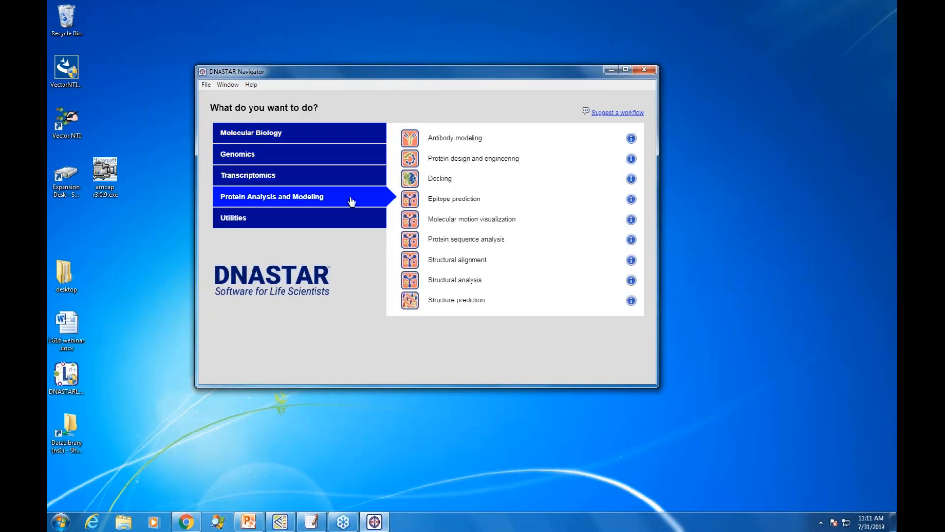
{"action": "left_click", "coordinate": [305, 222]}
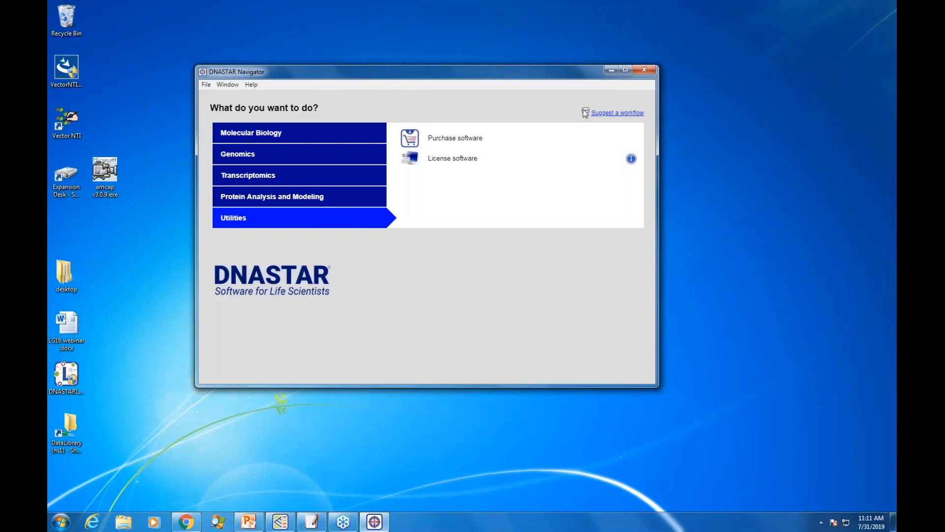
Step: View the DNASTAR Software Feedback page for suggesting a workflow, then minimize the browser window
{"action": "left_click", "coordinate": [617, 115]}
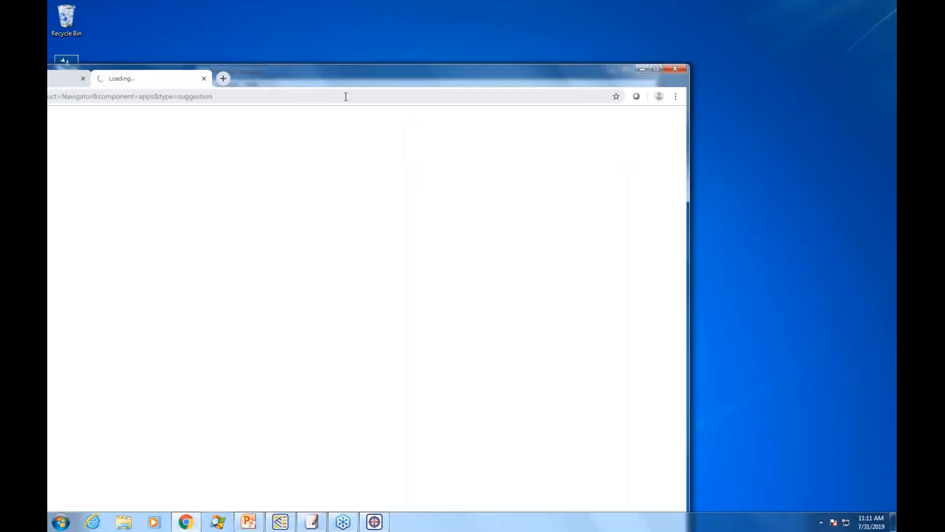
{"action": "left_click_drag", "start_coordinate": [336, 75], "coordinate": [515, 24]}
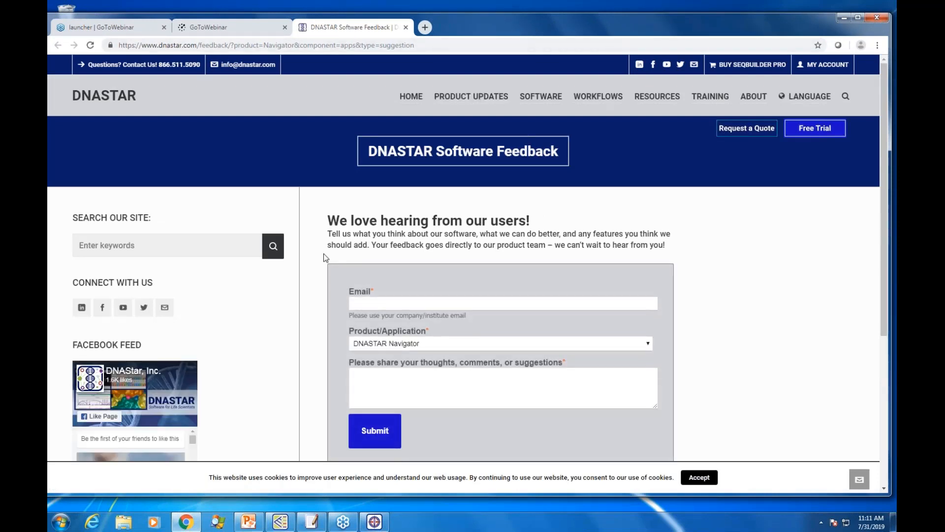
{"action": "left_click", "coordinate": [238, 30]}
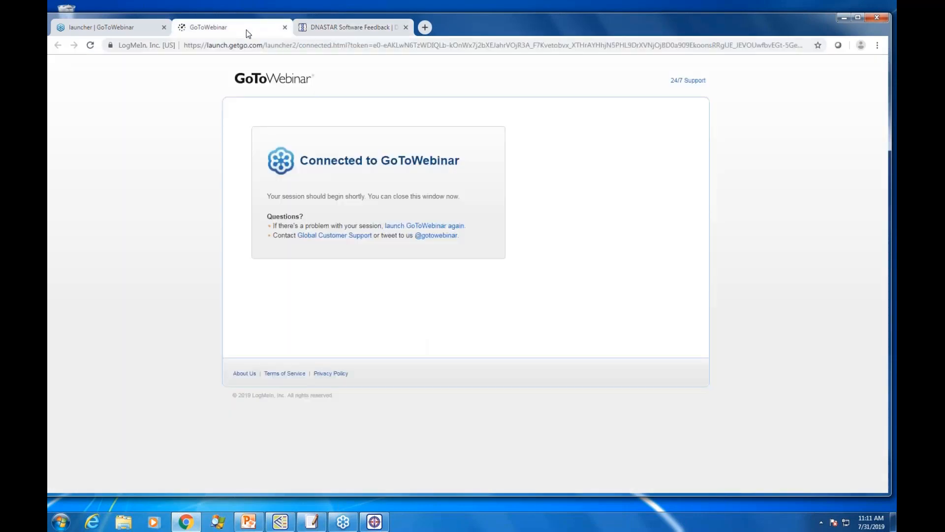
{"action": "double_click", "coordinate": [761, 22]}
{"action": "left_click_drag", "start_coordinate": [847, 291], "coordinate": [804, 212]}
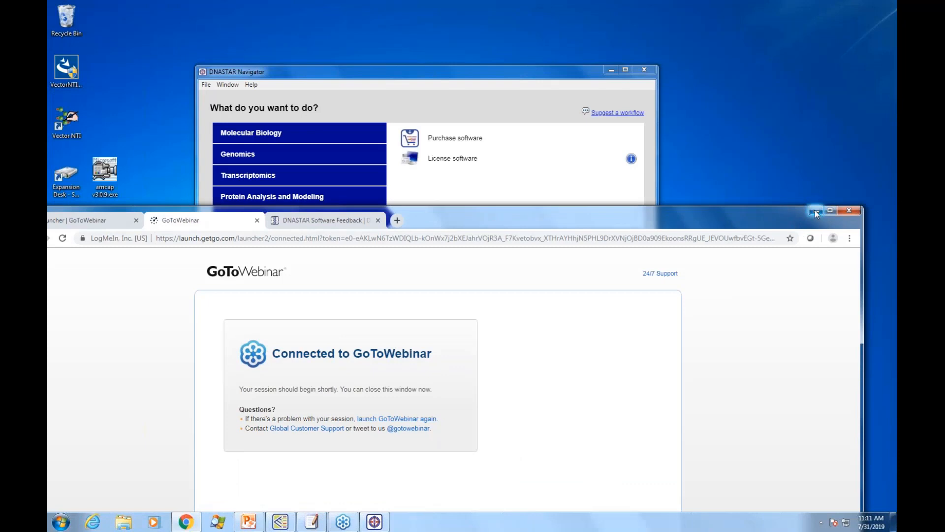
{"action": "left_click", "coordinate": [816, 212]}
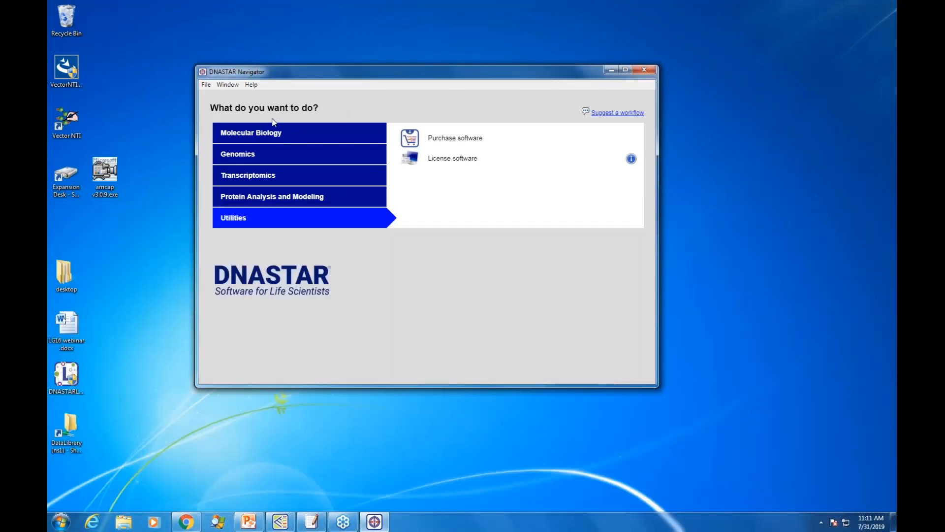
Step: Launch the Agarose gel simulation workflow from the Molecular Biology category, then minimize the SeqBuilder Pro window
{"action": "left_click", "coordinate": [314, 136]}
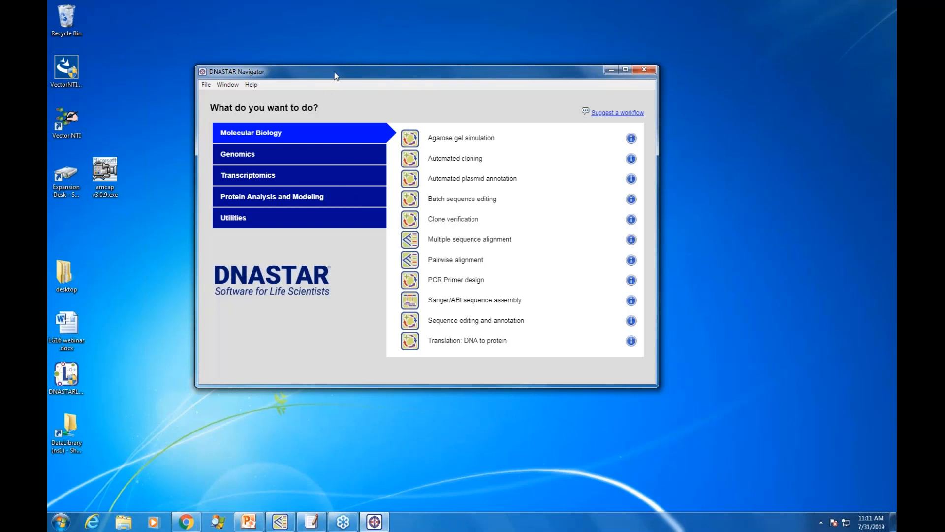
{"action": "left_click_drag", "start_coordinate": [336, 76], "coordinate": [338, 58]}
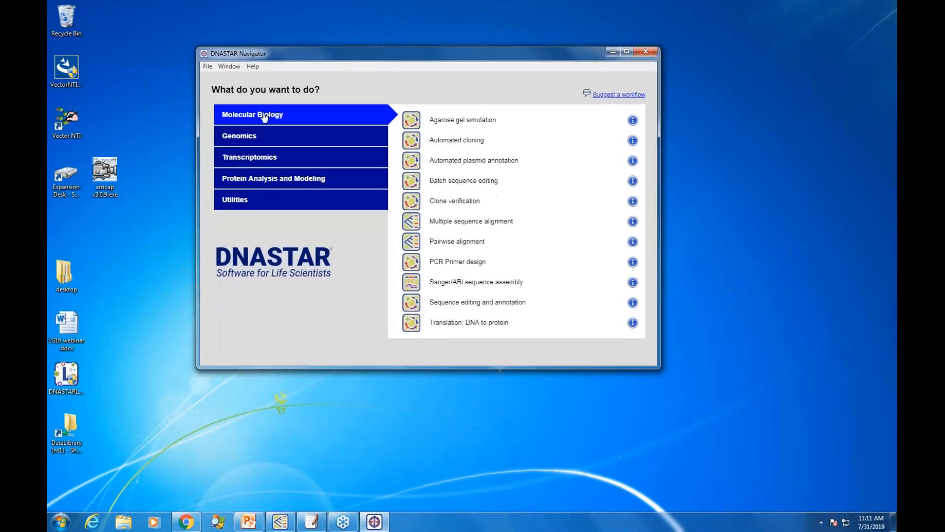
{"action": "left_click", "coordinate": [445, 122]}
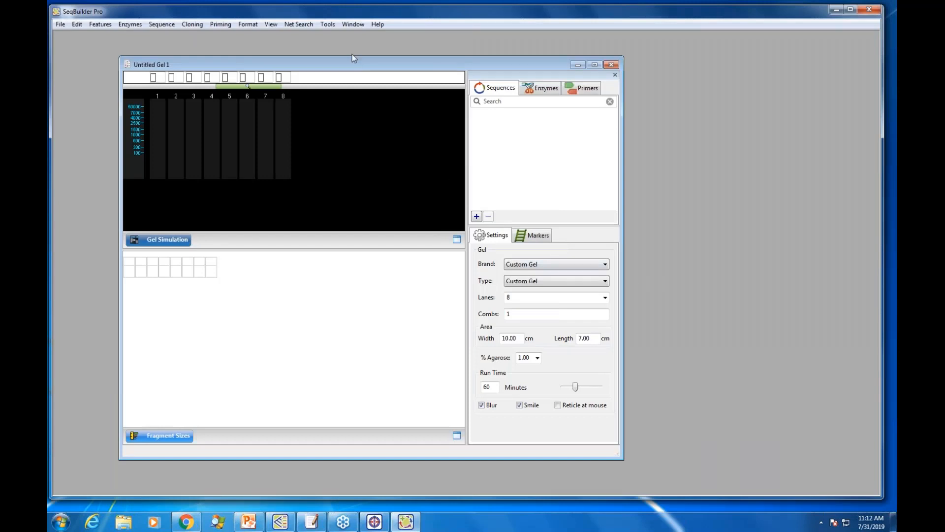
{"action": "mouse_move", "coordinate": [341, 8]}
{"action": "left_mouse_down"}
{"action": "mouse_move", "coordinate": [389, 9]}
{"action": "mouse_move", "coordinate": [412, 148]}
{"action": "mouse_move", "coordinate": [407, 195]}
{"action": "mouse_move", "coordinate": [333, 175]}
{"action": "left_mouse_up"}
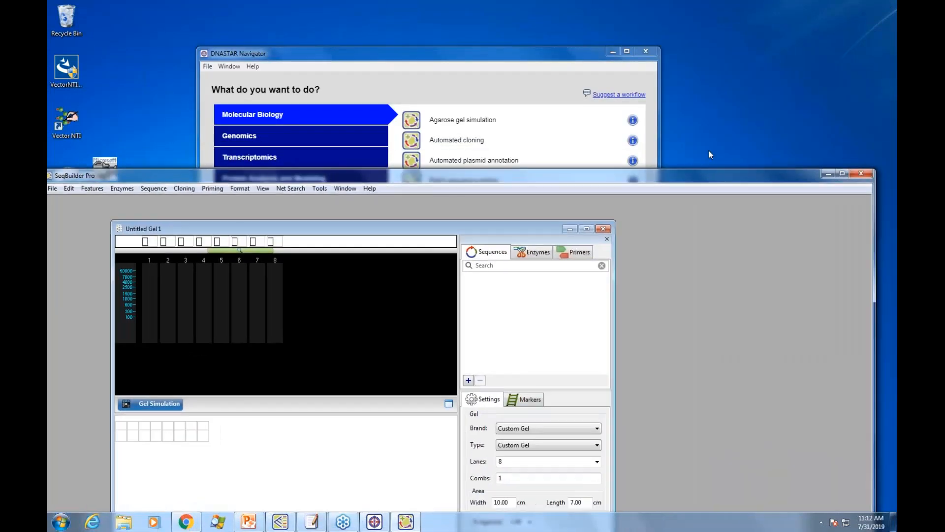
{"action": "left_click", "coordinate": [829, 173]}
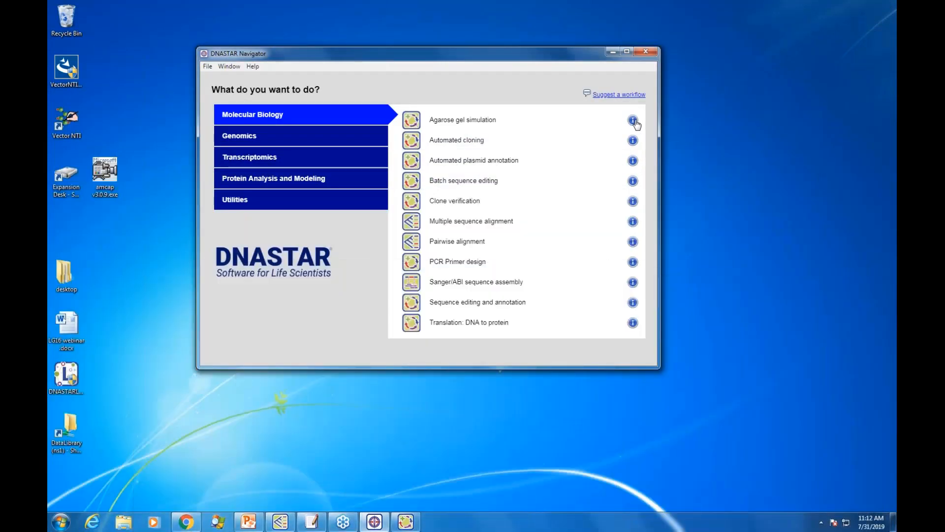
Step: Read through the Agarose Gel Simulation user guide page from the workflow's information link, then minimize the browser
{"action": "left_click", "coordinate": [634, 120]}
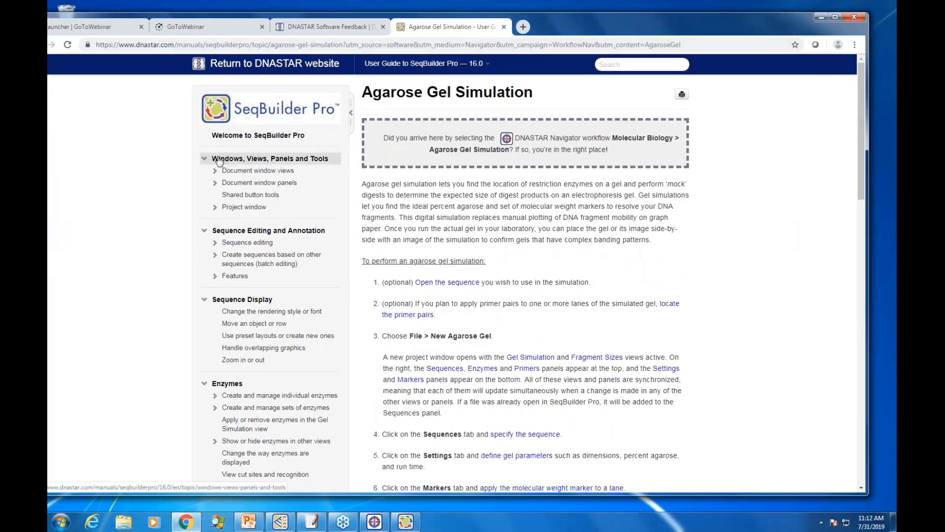
{"action": "left_click", "coordinate": [204, 158]}
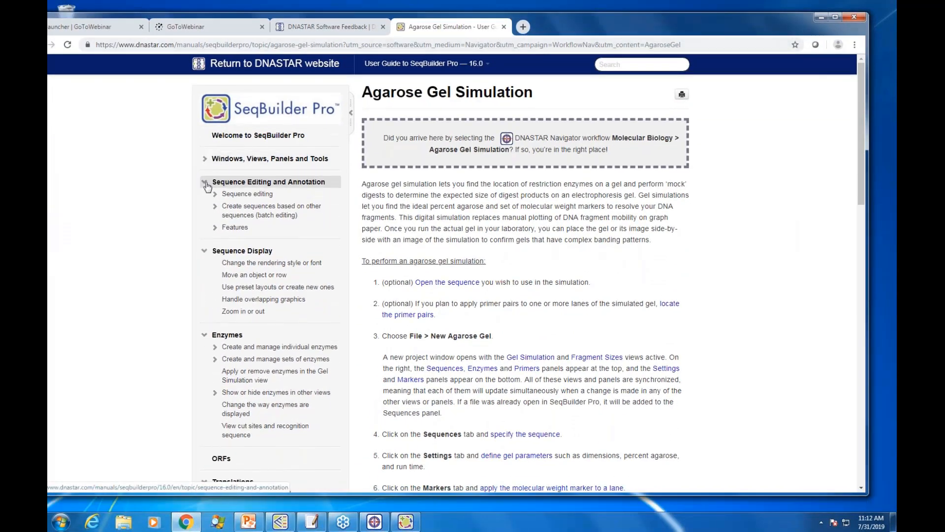
{"action": "left_click", "coordinate": [206, 182]}
{"action": "scroll", "coordinate": [207, 186], "scroll_direction": "down", "scroll_amount": 4}
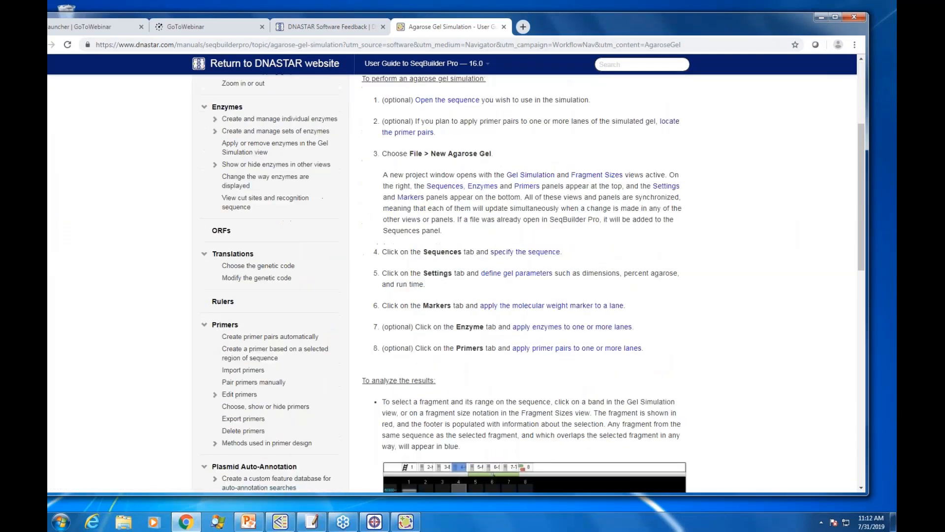
{"action": "scroll", "coordinate": [531, 218], "scroll_direction": "down", "scroll_amount": 10}
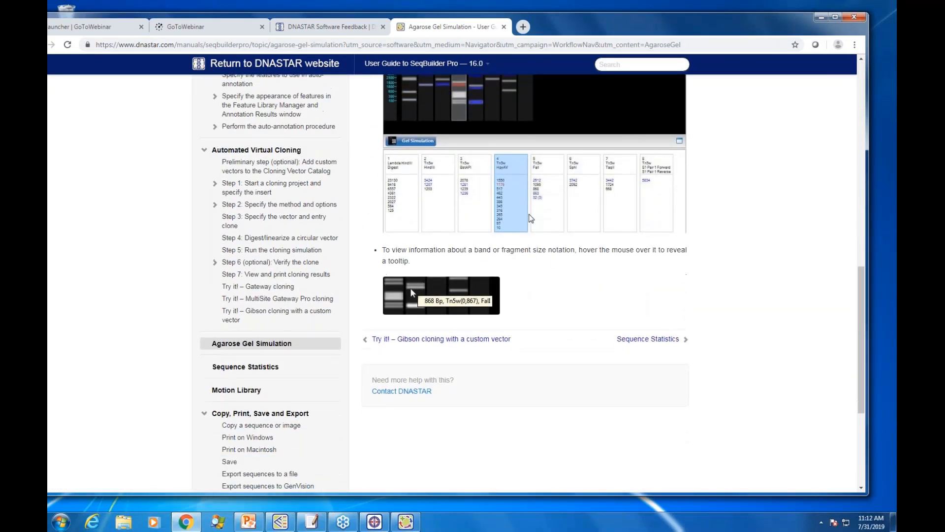
{"action": "scroll", "coordinate": [531, 218], "scroll_direction": "up", "scroll_amount": 15}
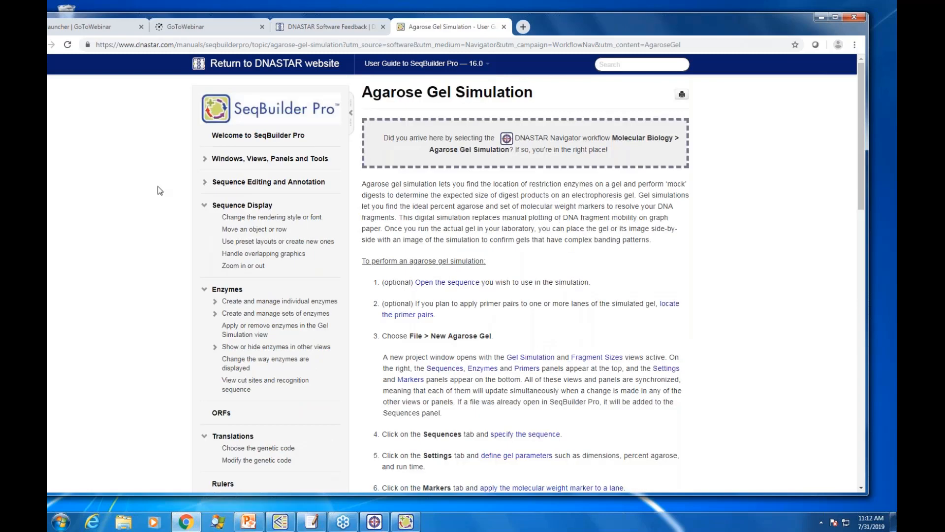
{"action": "left_click", "coordinate": [820, 19]}
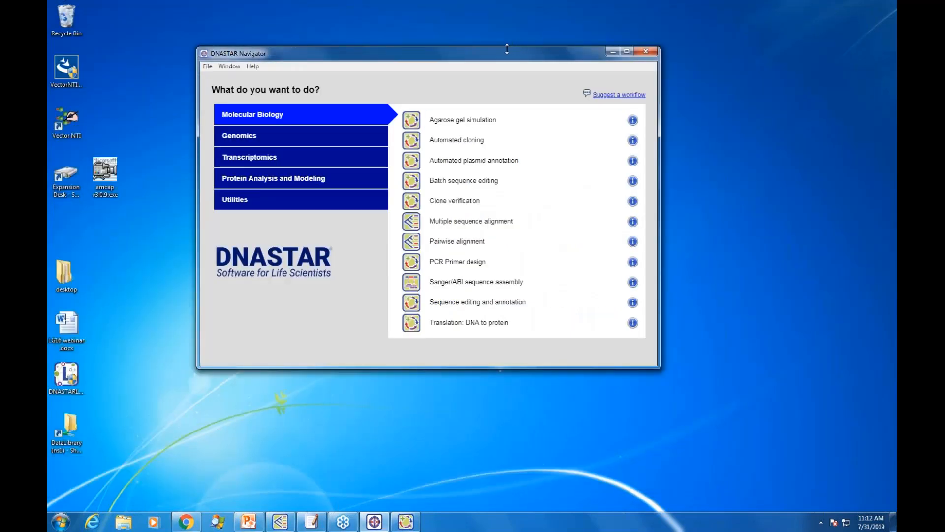
Step: Start the Resequencing and genotyping workflow from the Genomics category, examine SeqMan NGen's assembly workflow choices, and close it
{"action": "left_click", "coordinate": [280, 141]}
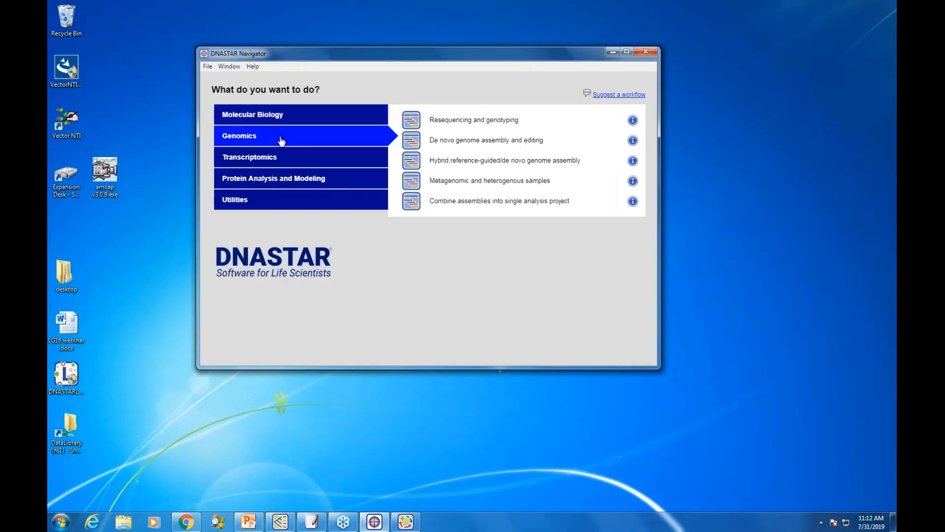
{"action": "left_click", "coordinate": [440, 122]}
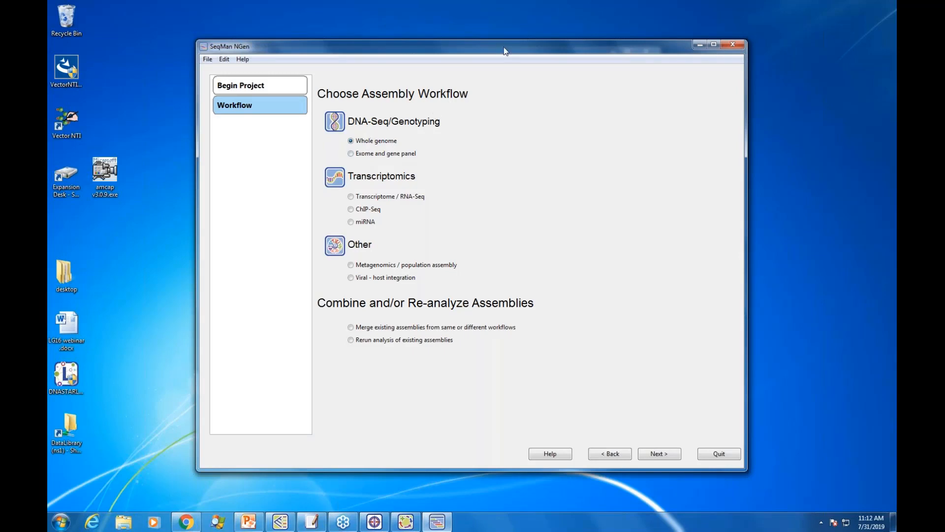
{"action": "left_click_drag", "start_coordinate": [507, 45], "coordinate": [476, 70]}
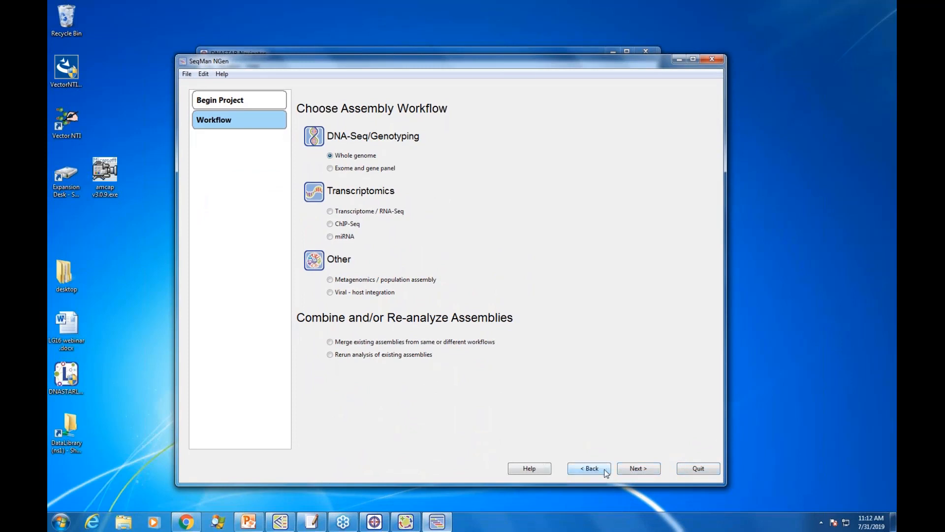
{"action": "left_click", "coordinate": [712, 58]}
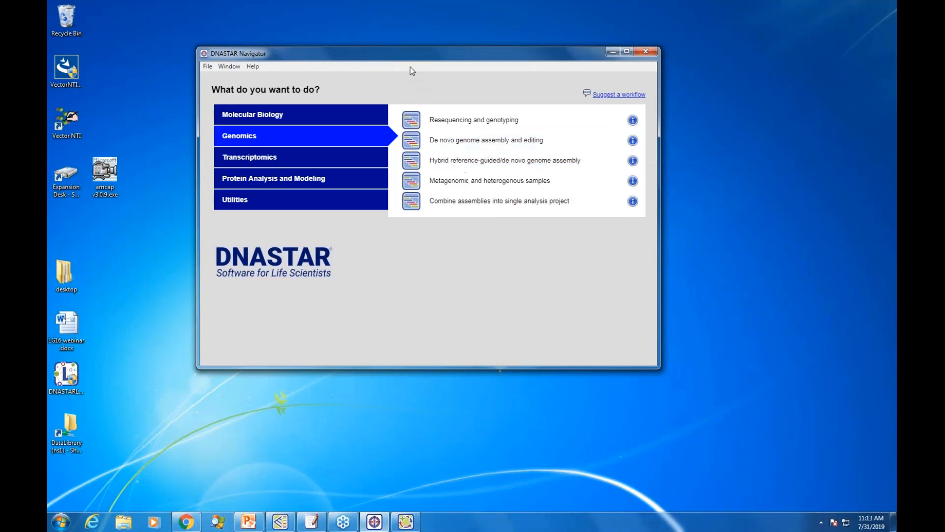
Step: Review the Protein Analysis and Modeling workflows in DNASTAR Navigator, then minimize its window
{"action": "left_click_drag", "start_coordinate": [416, 54], "coordinate": [479, 94]}
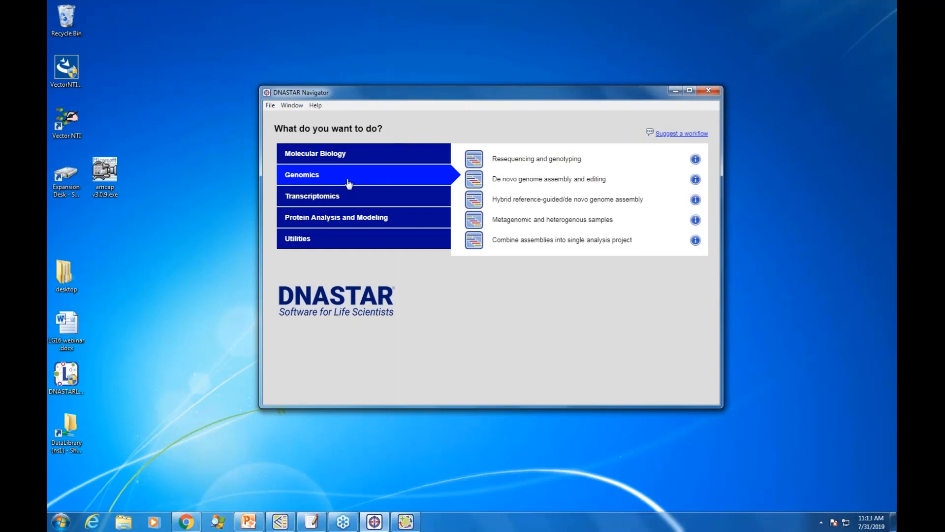
{"action": "left_click", "coordinate": [343, 217]}
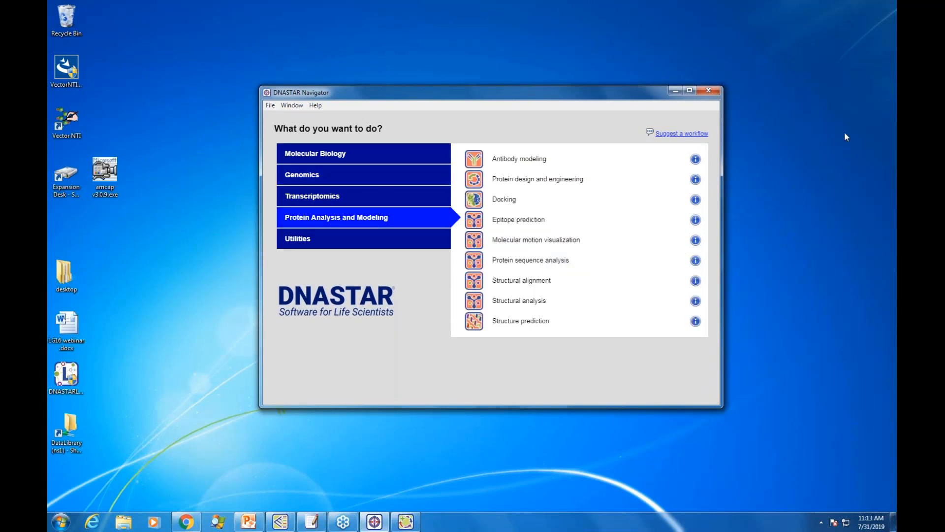
{"action": "left_click_drag", "start_coordinate": [494, 92], "coordinate": [512, 66]}
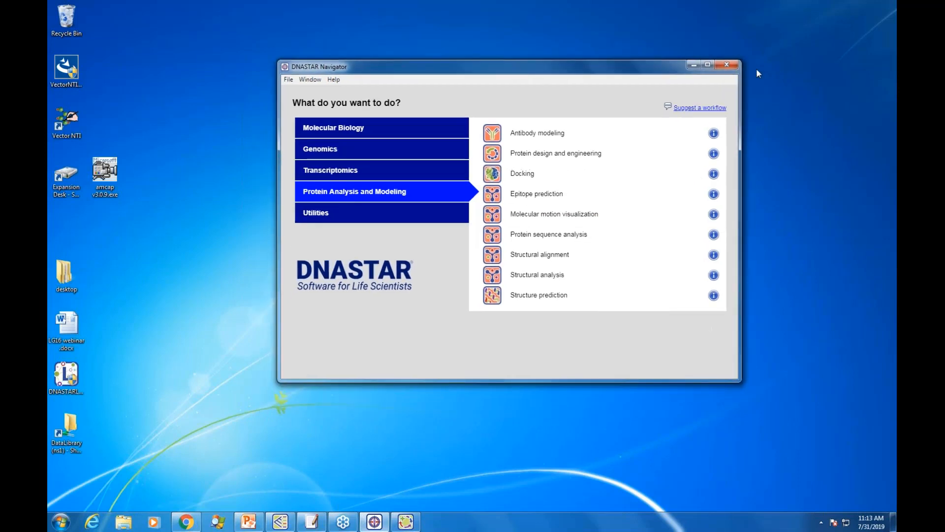
{"action": "left_click", "coordinate": [693, 65]}
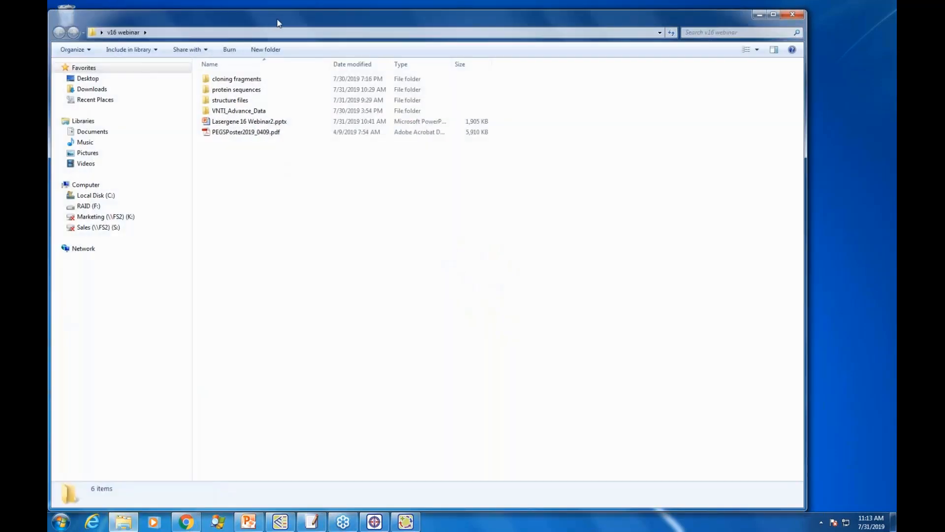
Step: Open the v16 webinar folder from the desktop and move its window aside to uncover the desktop icons
{"action": "left_click_drag", "start_coordinate": [278, 23], "coordinate": [314, 22]}
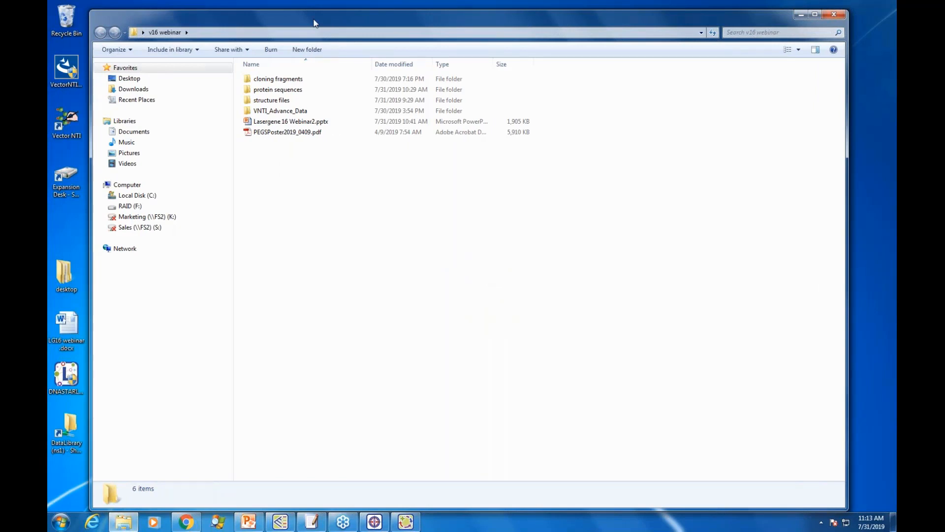
{"action": "left_click_drag", "start_coordinate": [314, 21], "coordinate": [429, 25]}
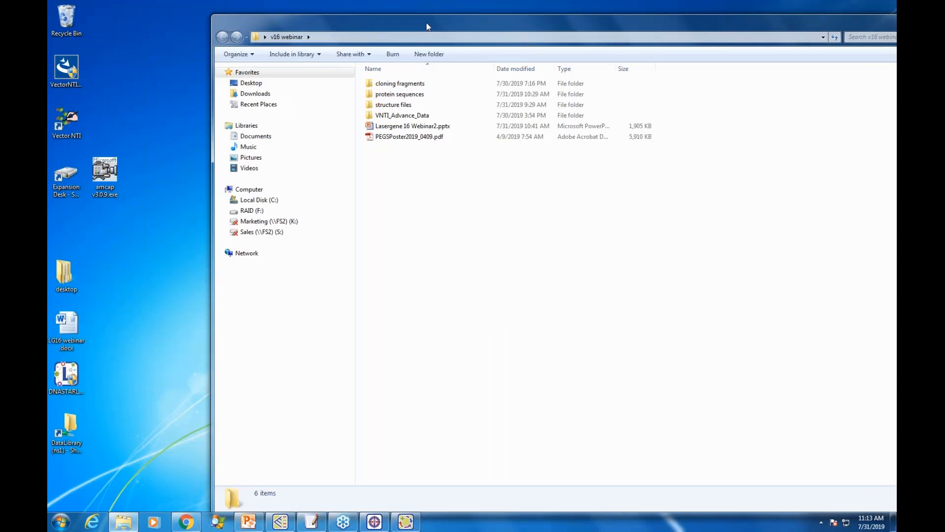
{"action": "left_click_drag", "start_coordinate": [427, 26], "coordinate": [536, 28]}
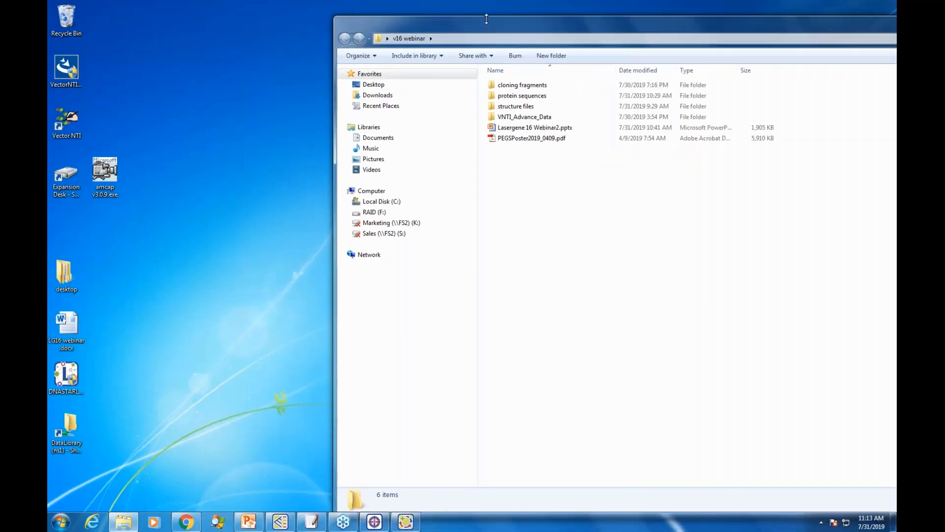
Step: Reposition the v16 webinar folder window, examine the contents of its VNTI_Advance_Data subfolder, and return to the parent folder
{"action": "left_click_drag", "start_coordinate": [485, 20], "coordinate": [485, 15]}
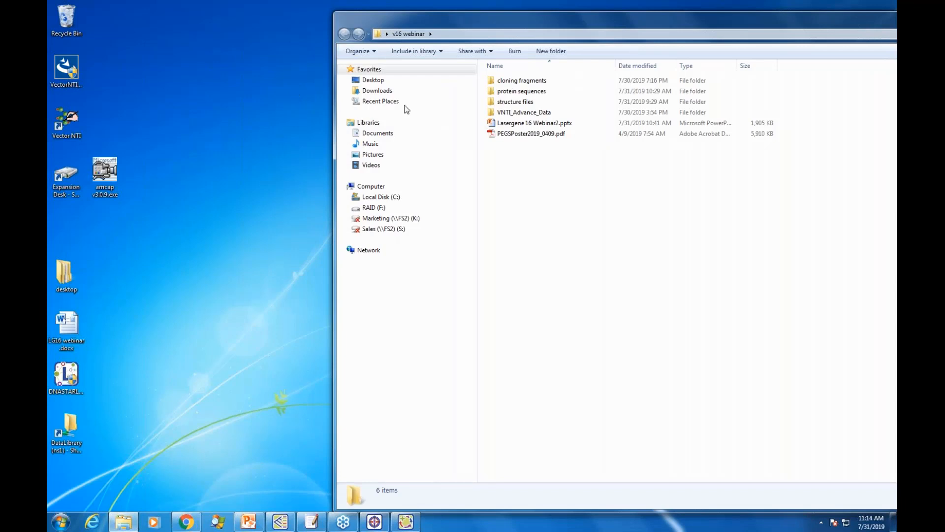
{"action": "left_click", "coordinate": [543, 114]}
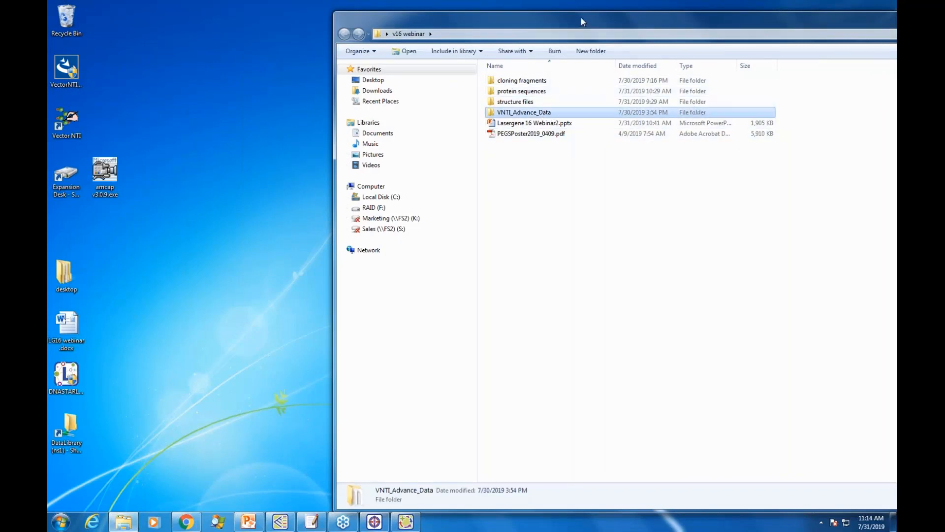
{"action": "left_click_drag", "start_coordinate": [581, 17], "coordinate": [531, 15]}
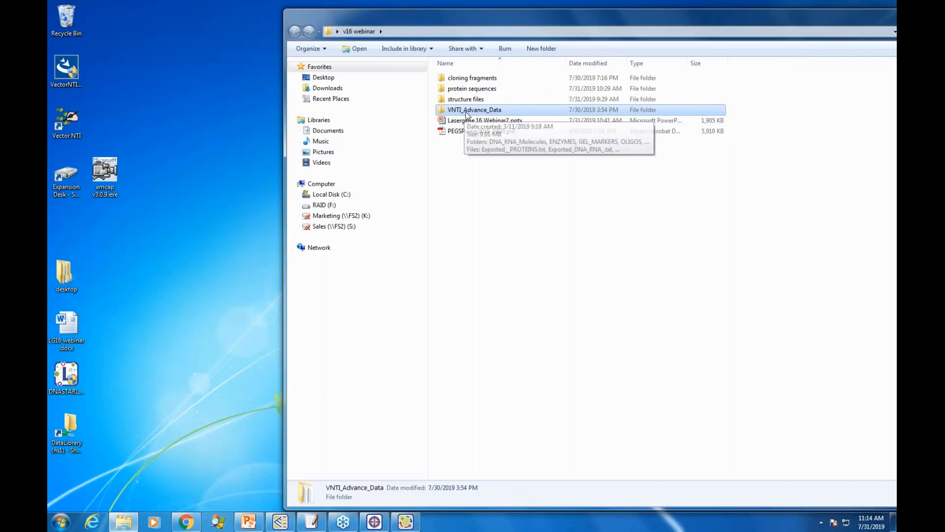
{"action": "double_click", "coordinate": [463, 113]}
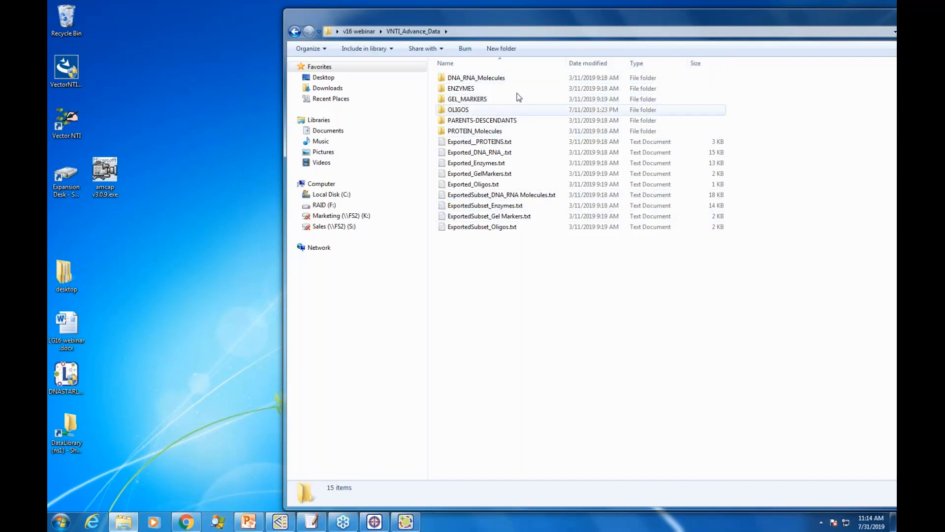
{"action": "left_click", "coordinate": [295, 32]}
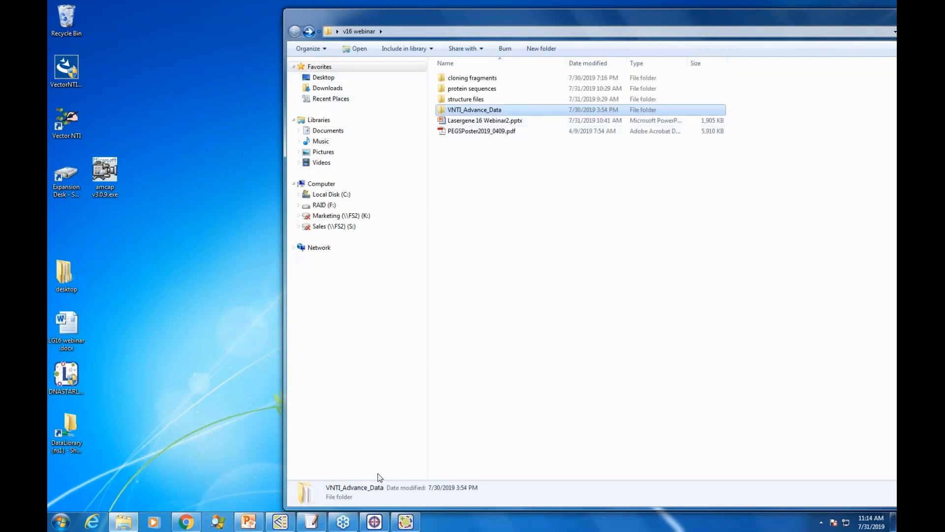
Step: Switch to SeqBuilder Pro, close the Untitled Gel 1 document, and move the window aside to uncover the desktop icons
{"action": "left_click", "coordinate": [448, 488]}
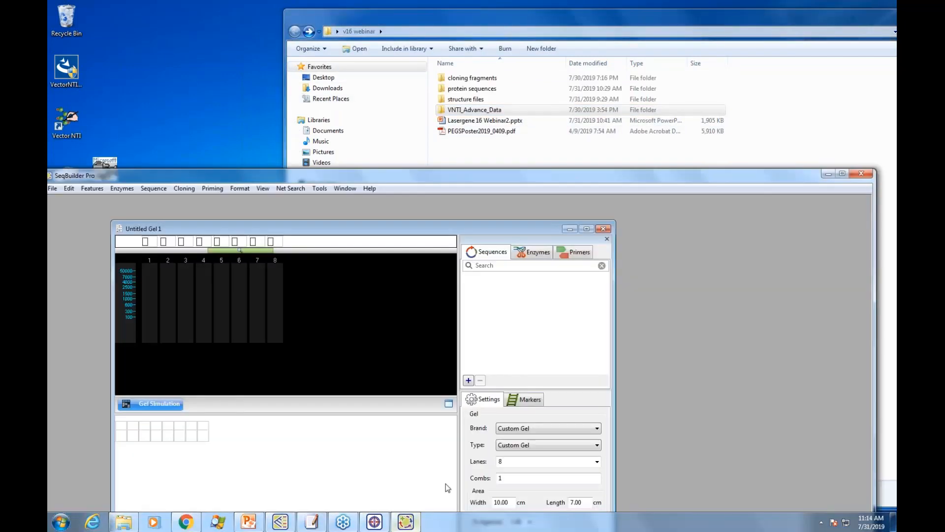
{"action": "left_click", "coordinate": [603, 228]}
{"action": "left_click_drag", "start_coordinate": [522, 177], "coordinate": [683, 157]}
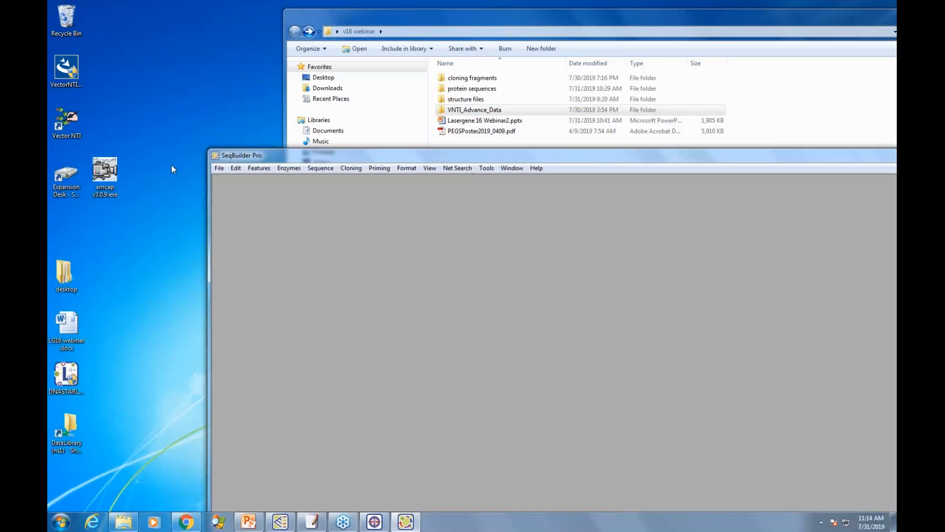
Step: Import the Vector NTI data from the VNTI_Advance_Data folder inside v16 webinar into a SeqBuilder Pro project
{"action": "left_click", "coordinate": [220, 168]}
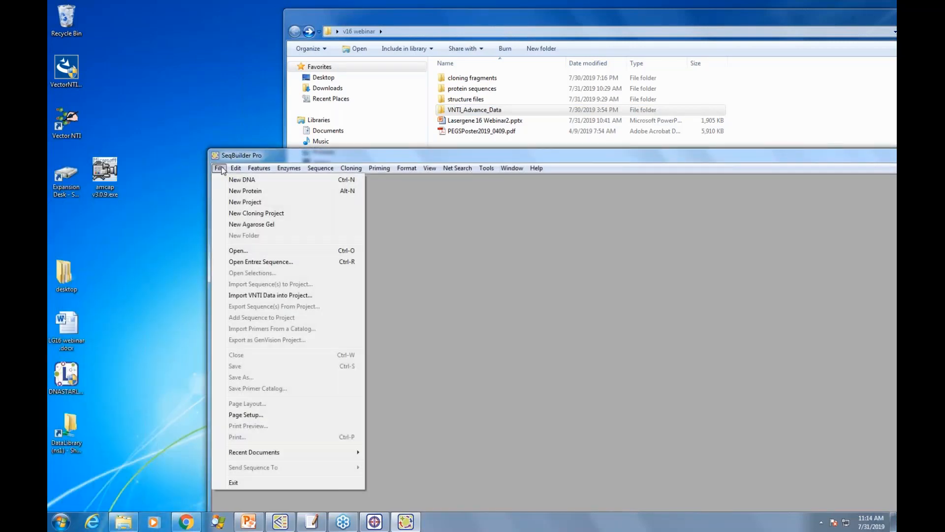
{"action": "left_click", "coordinate": [287, 296]}
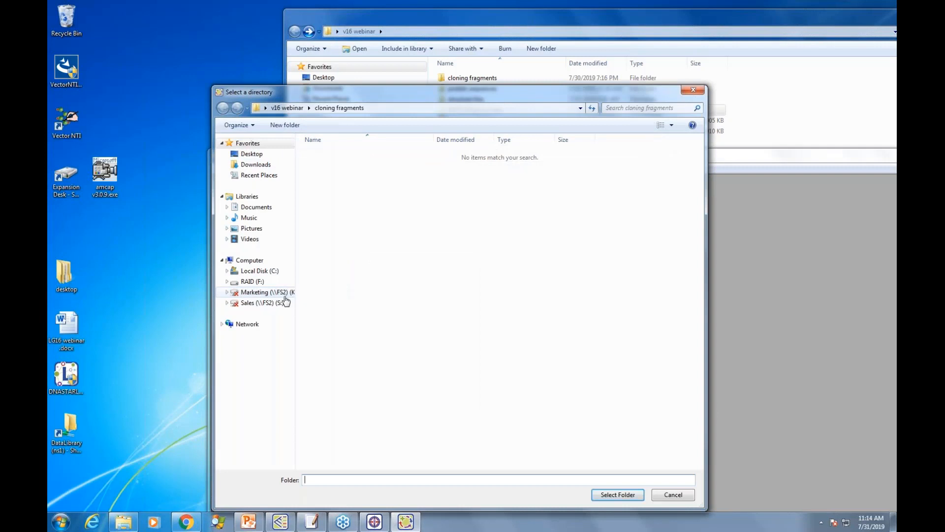
{"action": "left_click", "coordinate": [250, 153]}
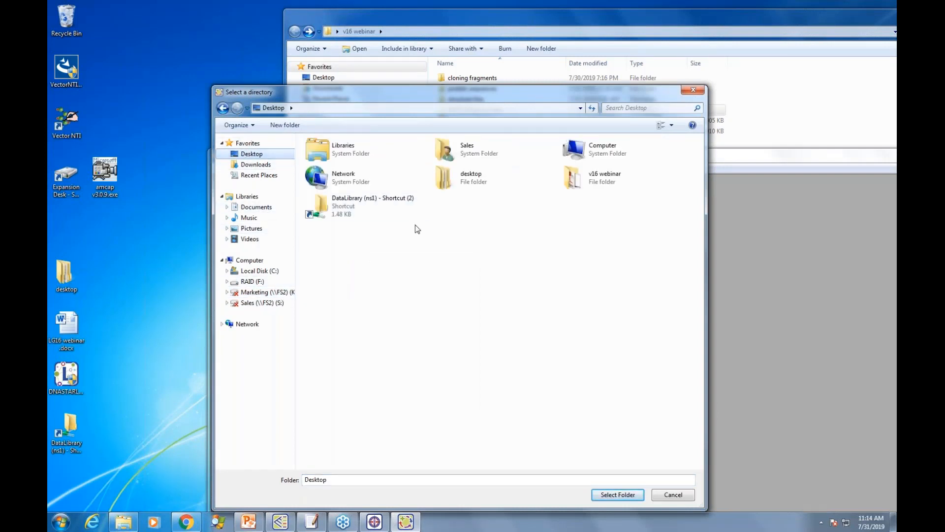
{"action": "double_click", "coordinate": [596, 179]}
{"action": "left_click", "coordinate": [348, 189]}
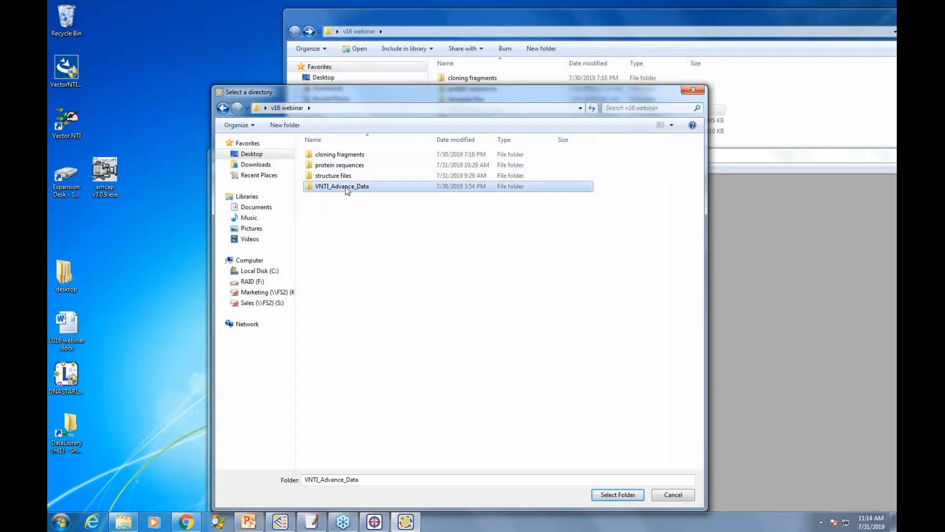
{"action": "left_click", "coordinate": [612, 494]}
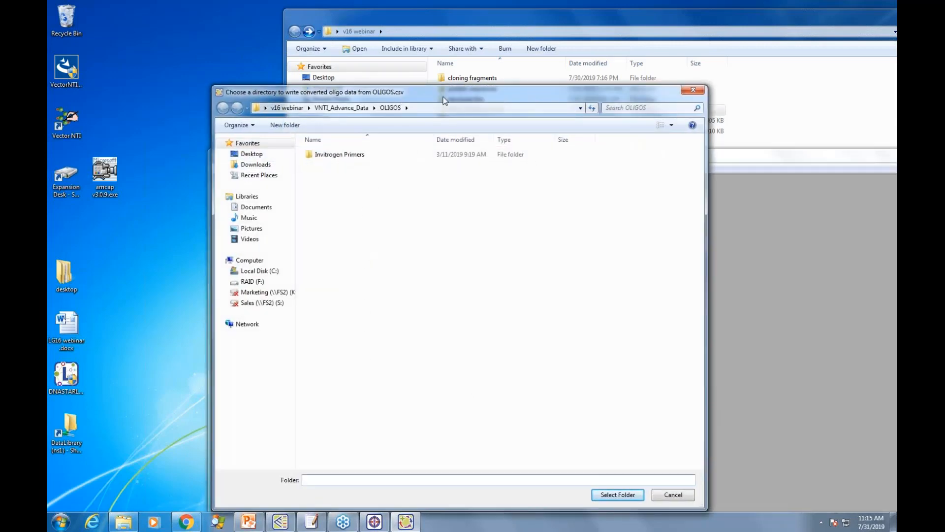
Step: Choose the Desktop as the directory for the converted oligo data from OLIGOS.csv
{"action": "left_click_drag", "start_coordinate": [444, 98], "coordinate": [546, 112]}
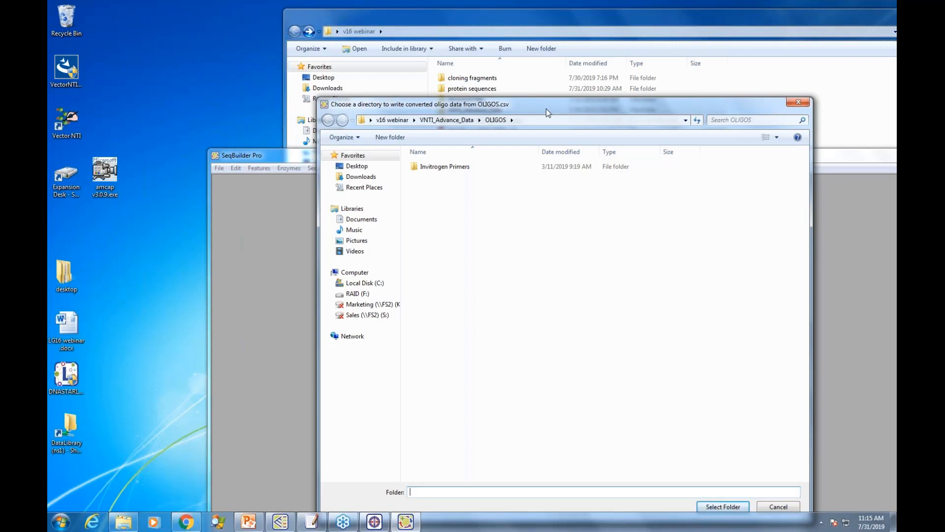
{"action": "left_click_drag", "start_coordinate": [541, 103], "coordinate": [559, 63]}
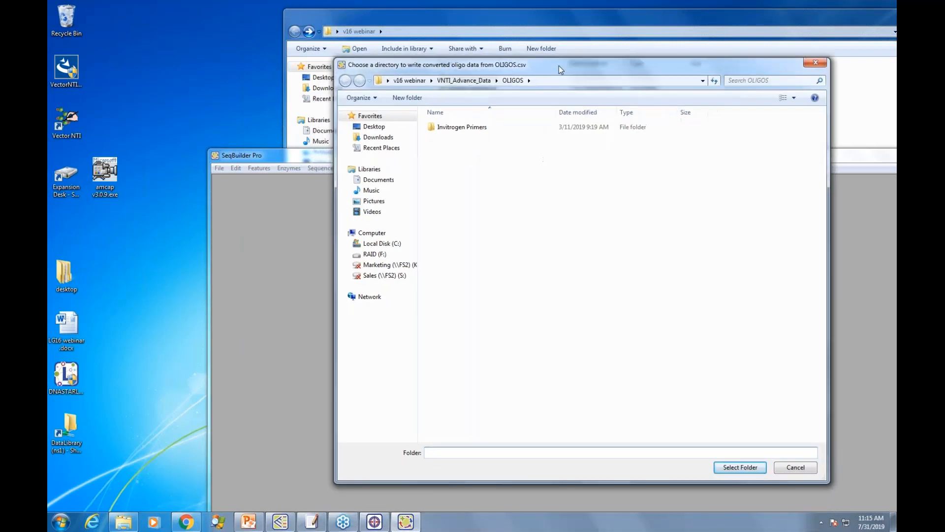
{"action": "left_click", "coordinate": [376, 127]}
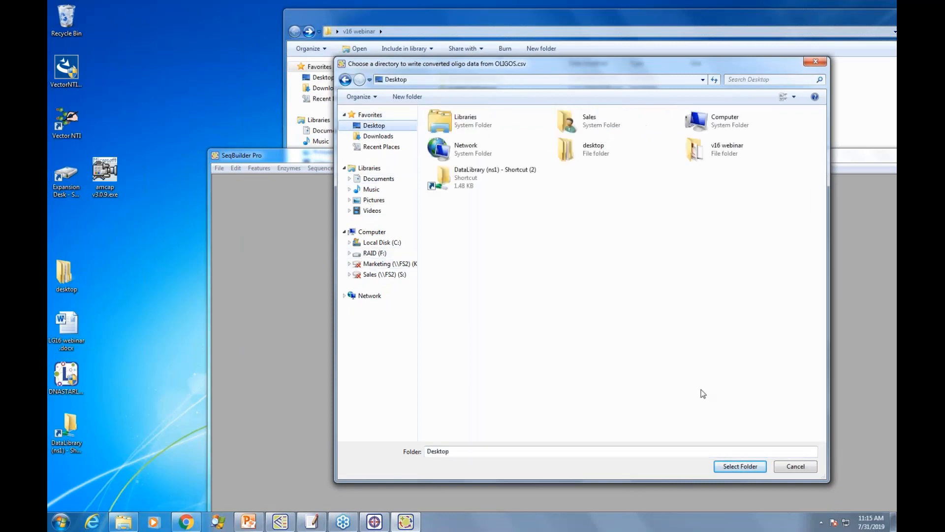
{"action": "left_click", "coordinate": [737, 466]}
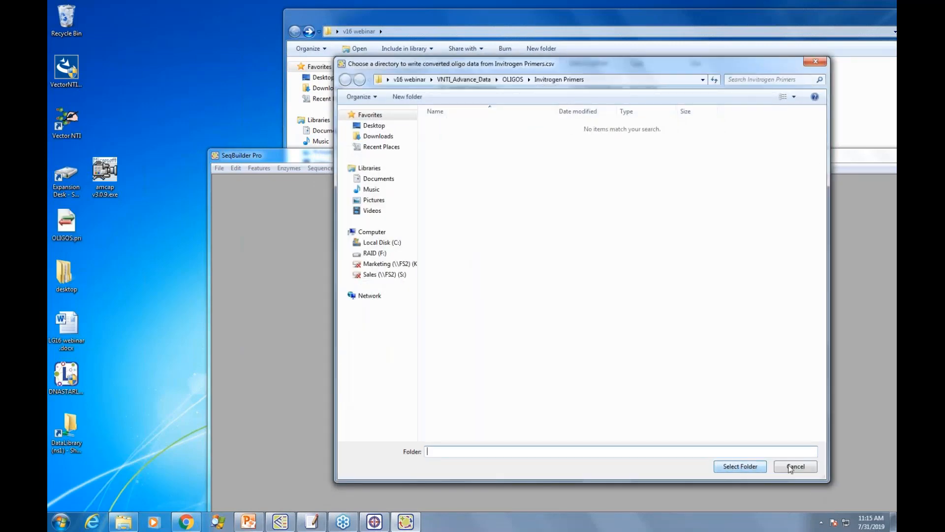
Step: Write the converted Invitrogen Primers.csv oligo data to the proposed Invitrogen Primers folder and move the SeqBuilder Pro window up
{"action": "left_click_drag", "start_coordinate": [596, 65], "coordinate": [557, 50]}
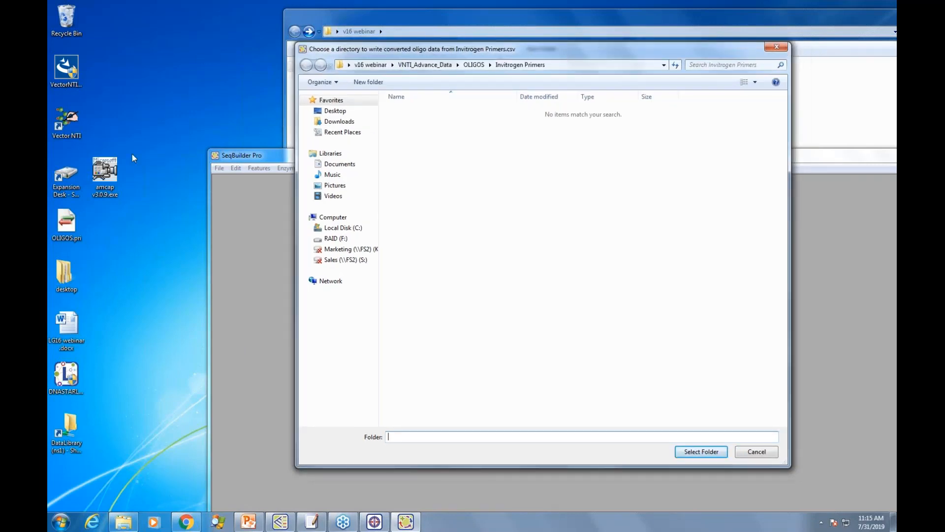
{"action": "left_click", "coordinate": [698, 452]}
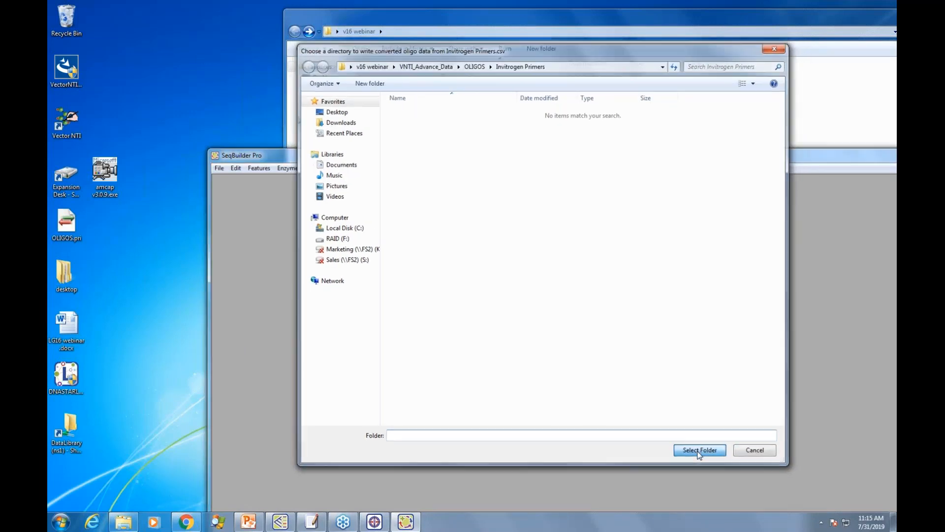
{"action": "left_click_drag", "start_coordinate": [583, 161], "coordinate": [554, 48]}
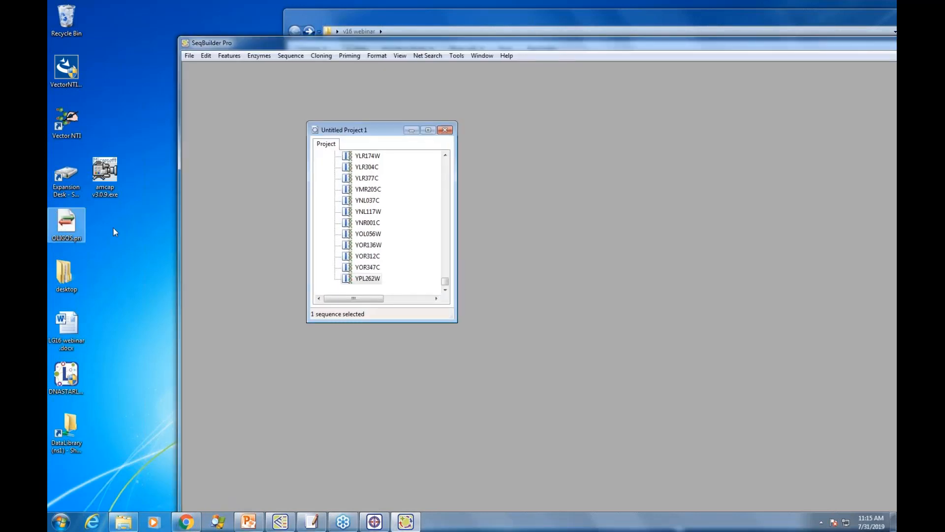
Step: Collapse the Clones, Invitrogen vectors, Manual contructs and Plasmid inserts subfolders in the imported project's DNA_RNA_Molecules folder
{"action": "left_click_drag", "start_coordinate": [446, 282], "coordinate": [459, 160]}
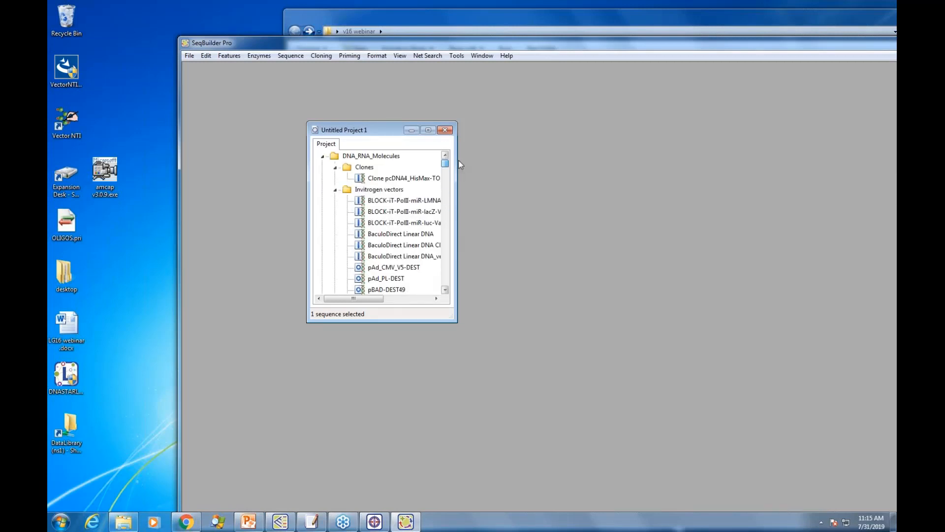
{"action": "left_click", "coordinate": [335, 167]}
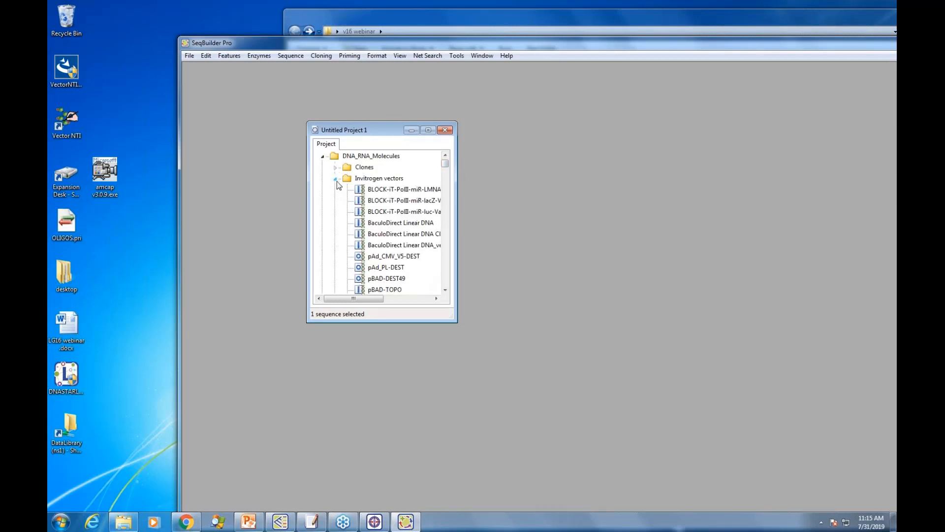
{"action": "left_click", "coordinate": [335, 178]}
{"action": "left_click", "coordinate": [336, 212]}
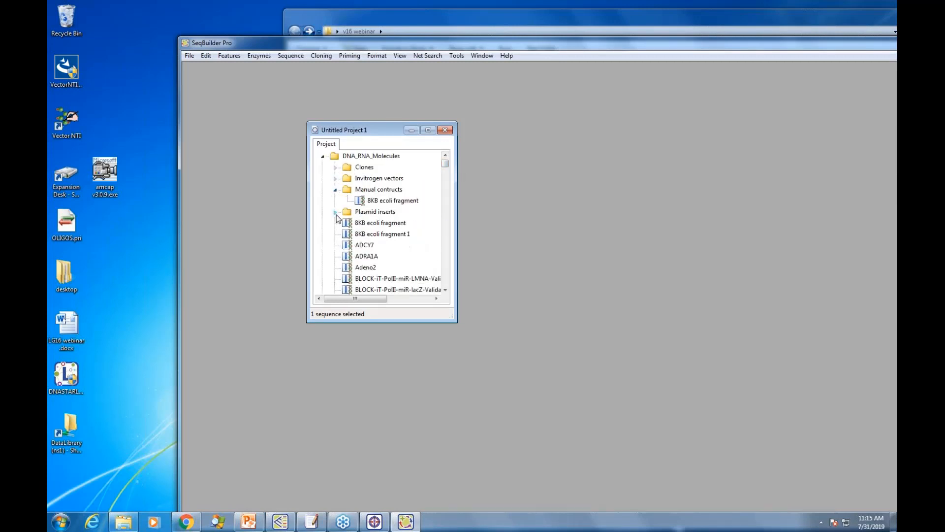
{"action": "left_click", "coordinate": [336, 190]}
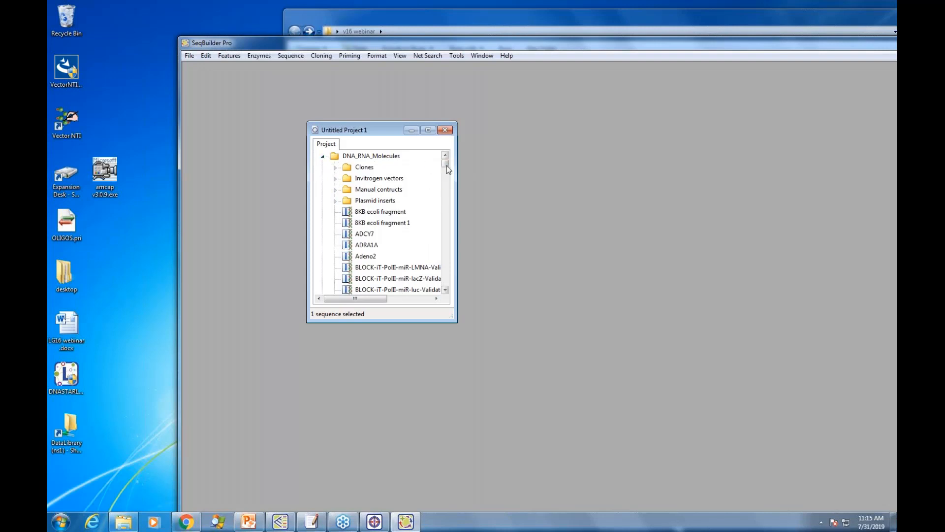
Step: Collapse the DNA_RNA_Molecules and PROTEIN_Molecules folders, then shrink the project window and move it toward the workspace center
{"action": "mouse_move", "coordinate": [447, 164]}
{"action": "left_mouse_down"}
{"action": "mouse_move", "coordinate": [447, 175]}
{"action": "mouse_move", "coordinate": [447, 160]}
{"action": "left_mouse_up"}
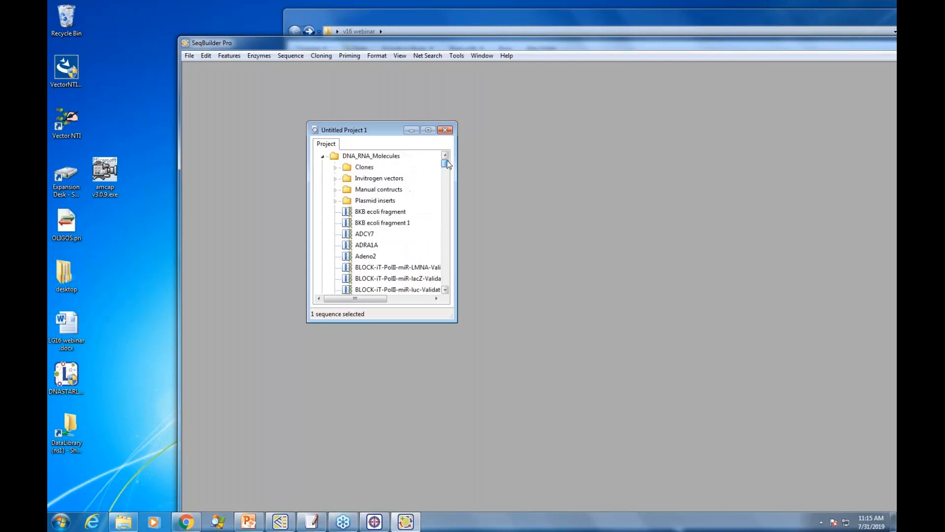
{"action": "left_click", "coordinate": [322, 156]}
{"action": "left_click", "coordinate": [322, 167]}
{"action": "left_click", "coordinate": [323, 167]}
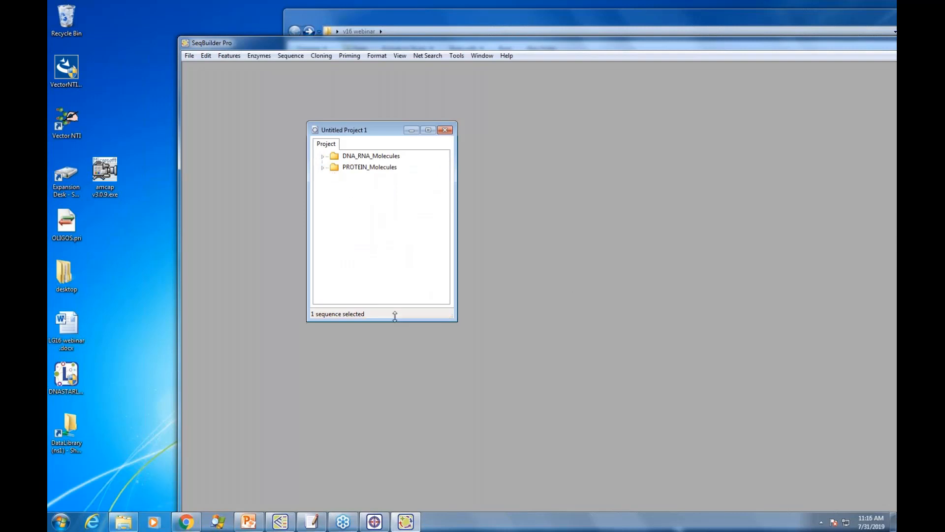
{"action": "left_click_drag", "start_coordinate": [395, 323], "coordinate": [400, 219]}
{"action": "left_click_drag", "start_coordinate": [379, 125], "coordinate": [475, 136]}
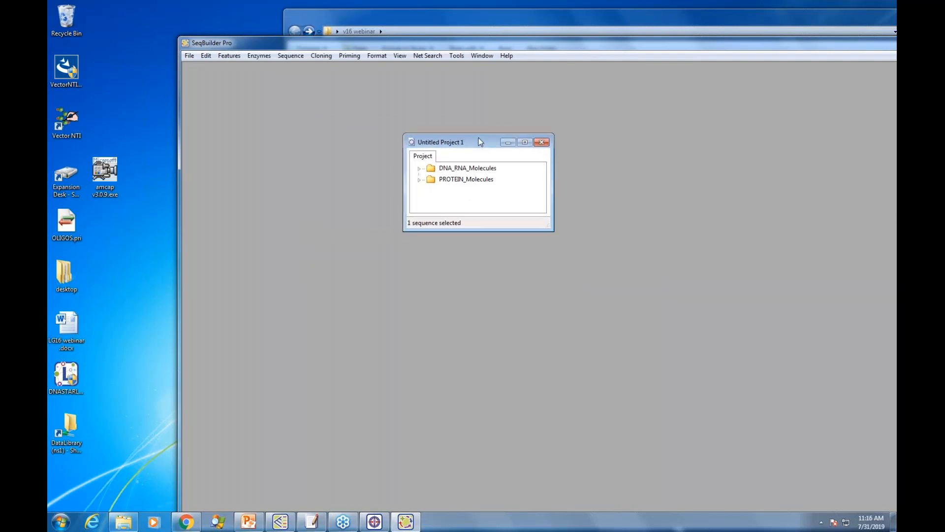
Step: View the converted primer list in OLIGOS.pri from the desktop with Universal Viewer, then close the viewer
{"action": "right_click", "coordinate": [76, 230]}
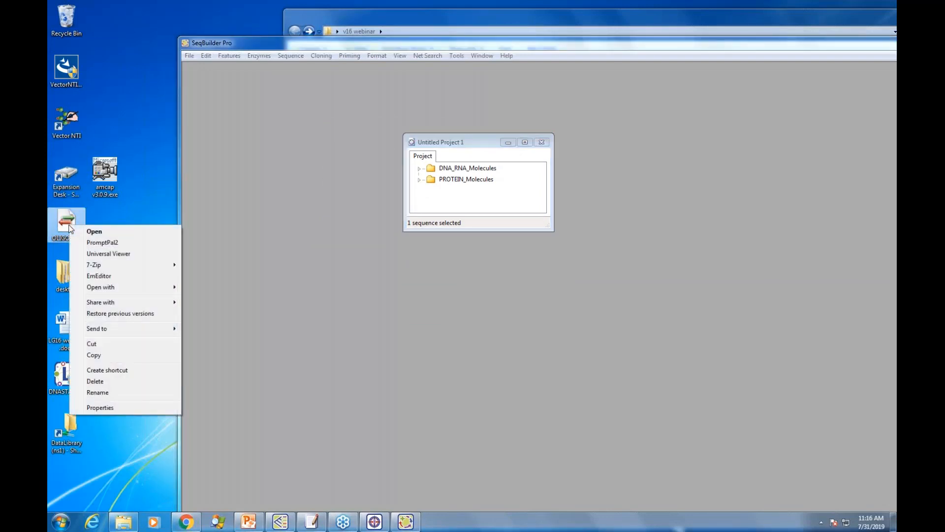
{"action": "left_click", "coordinate": [124, 254]}
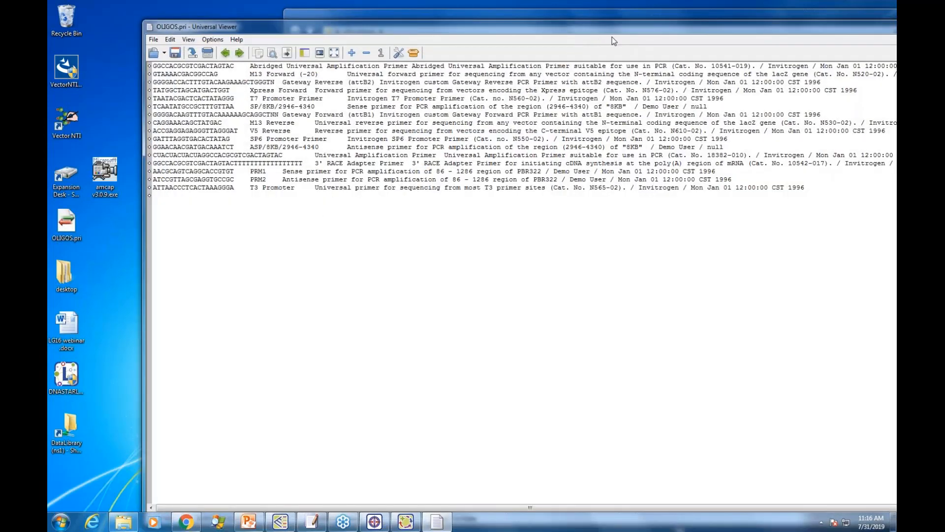
{"action": "left_click_drag", "start_coordinate": [613, 30], "coordinate": [483, 122]}
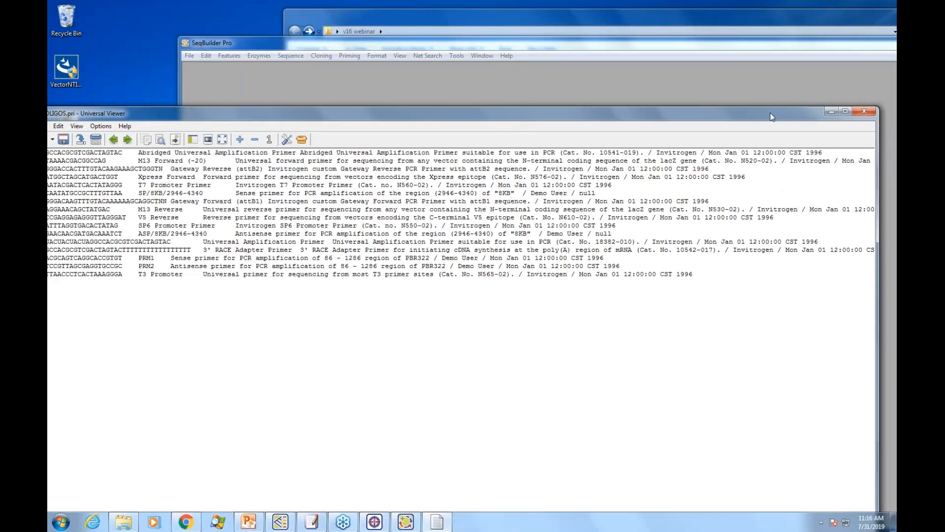
{"action": "left_click", "coordinate": [843, 117]}
Step: Review the project's file and save commands without running any, then reposition and slightly enlarge the Untitled Project 1 window
{"action": "left_click", "coordinate": [190, 56]}
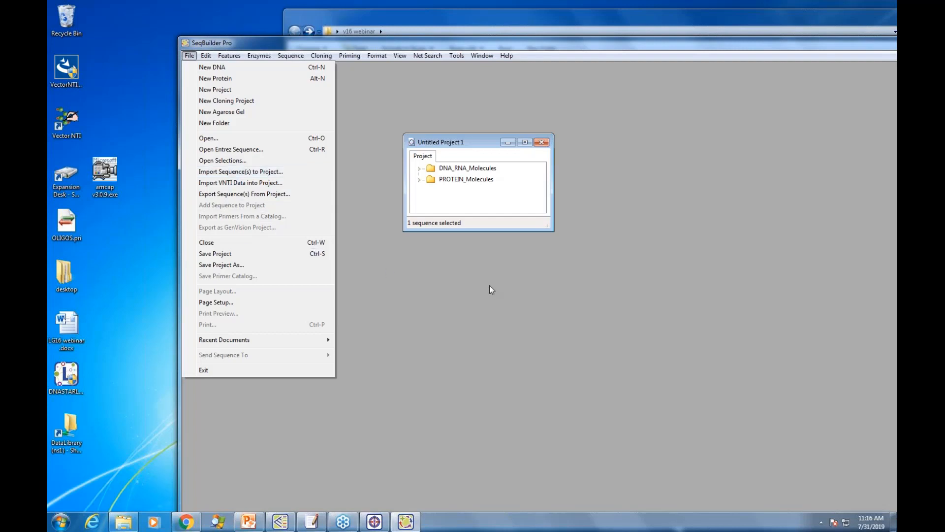
{"action": "left_click", "coordinate": [668, 241]}
{"action": "left_click_drag", "start_coordinate": [478, 142], "coordinate": [468, 139]}
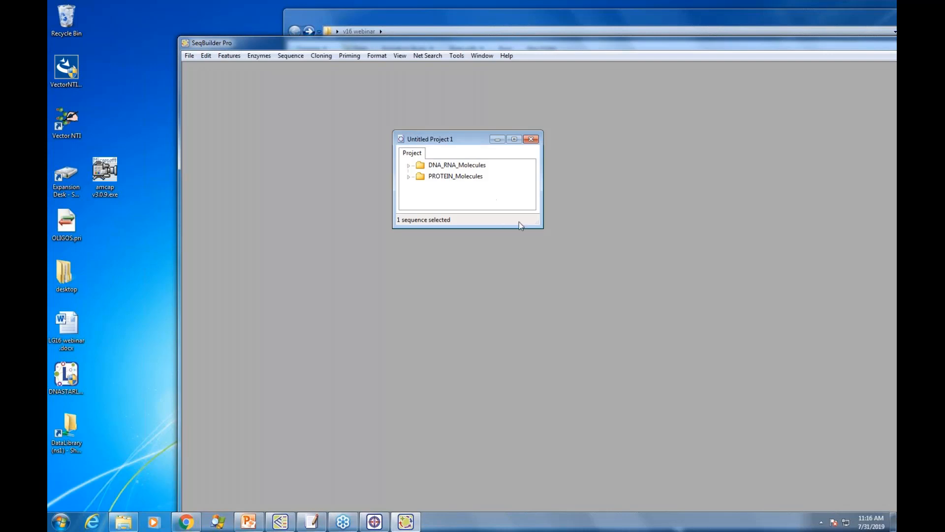
{"action": "left_click_drag", "start_coordinate": [540, 225], "coordinate": [563, 252]}
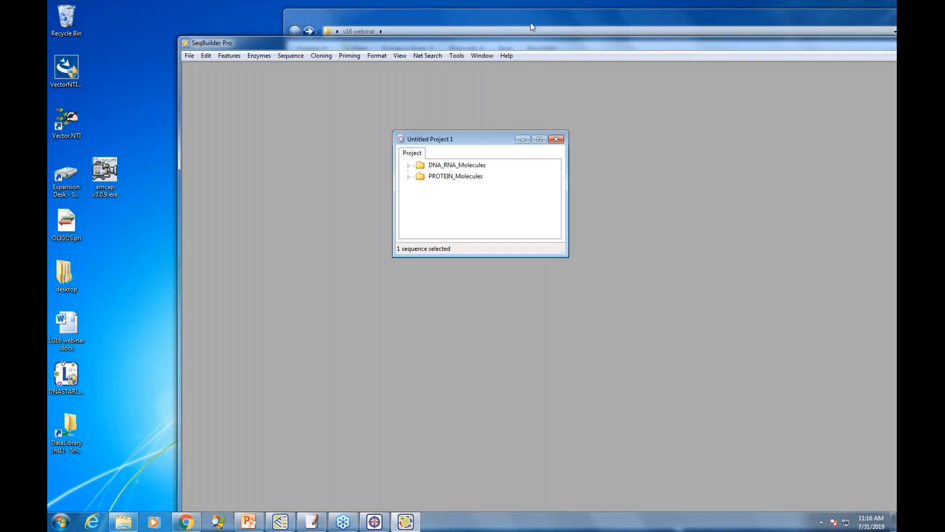
Step: Bring the v16 webinar folder forward, return to SeqBuilder Pro, and review its help resources without opening any
{"action": "left_click", "coordinate": [518, 13]}
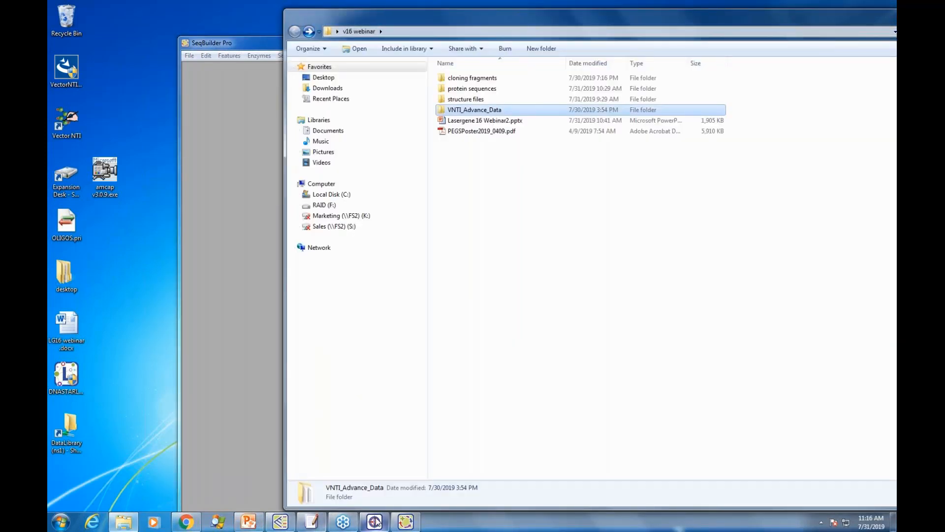
{"action": "mouse_move", "coordinate": [375, 521]}
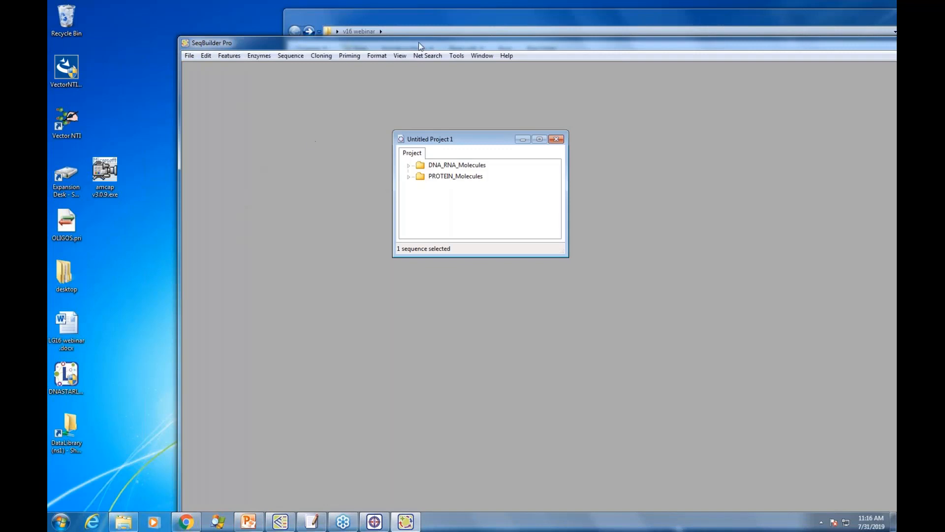
{"action": "left_click", "coordinate": [510, 54]}
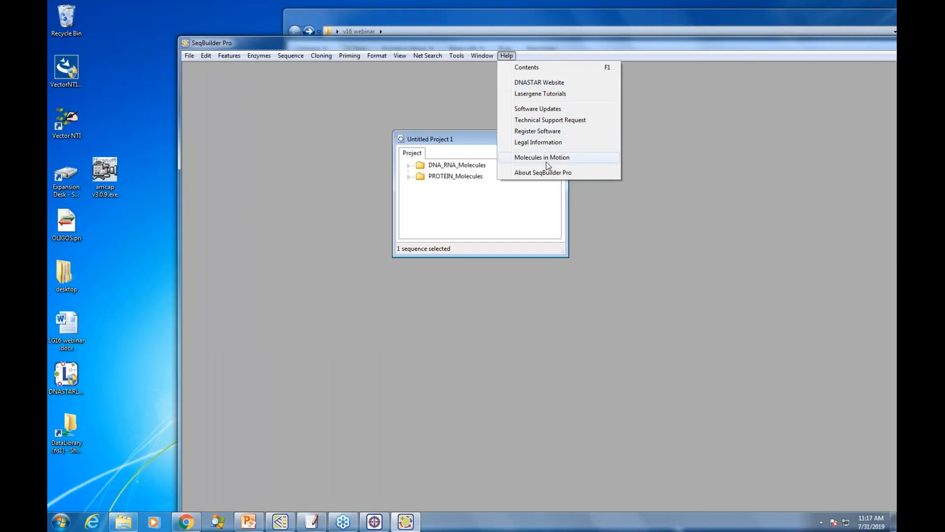
{"action": "left_click", "coordinate": [381, 89]}
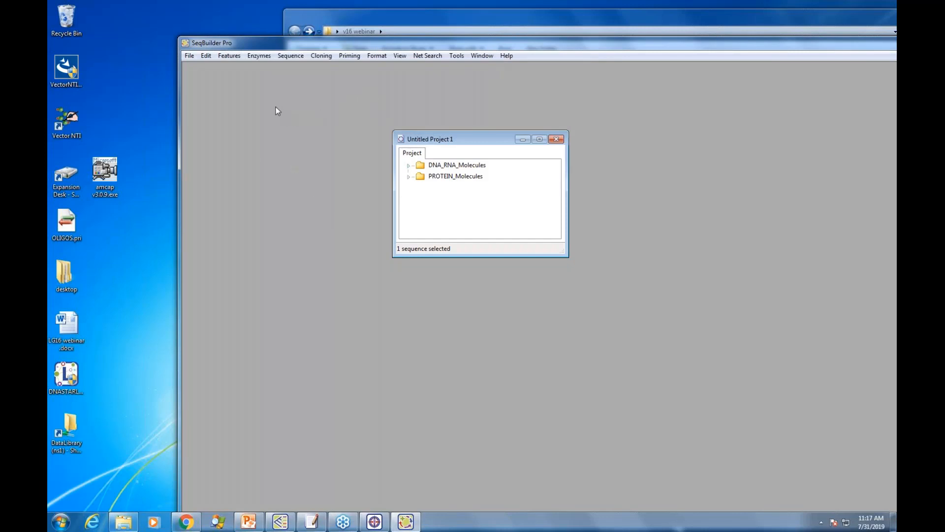
Step: Reposition the SeqBuilder Pro window on the desktop and close Untitled Project 1 without saving its changes
{"action": "left_click_drag", "start_coordinate": [636, 44], "coordinate": [507, 47]}
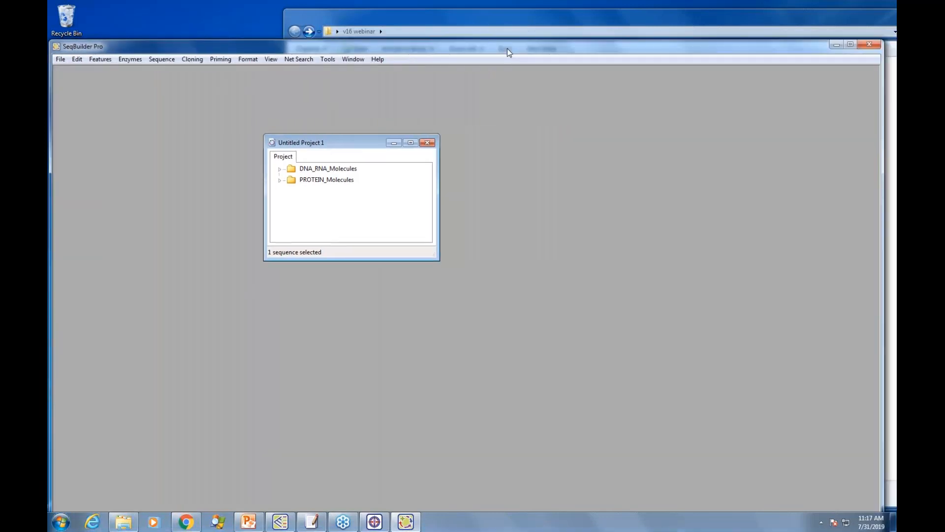
{"action": "left_click_drag", "start_coordinate": [379, 49], "coordinate": [456, 61]}
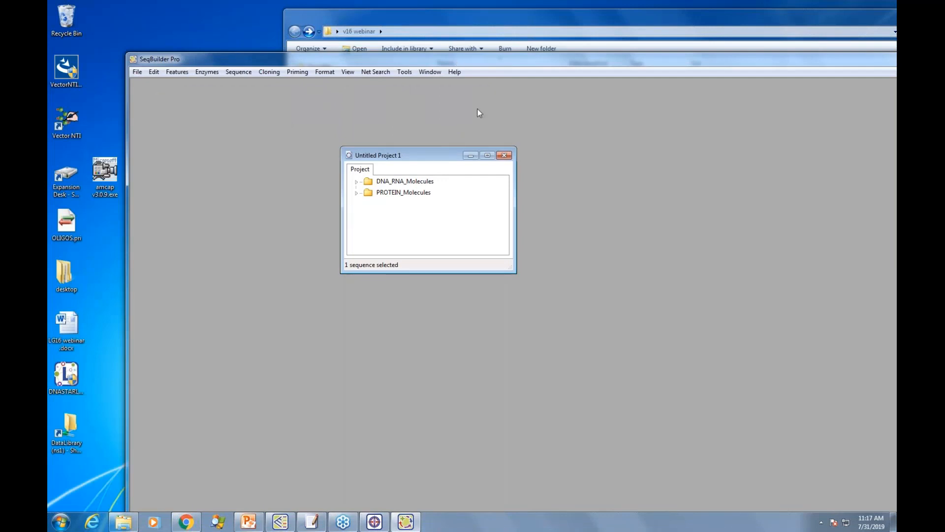
{"action": "left_click", "coordinate": [503, 156]}
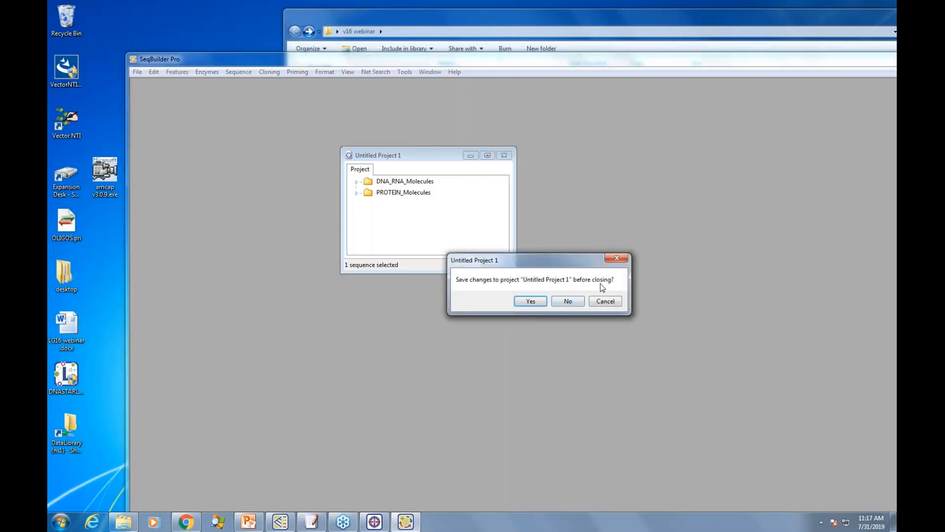
{"action": "left_click", "coordinate": [570, 301]}
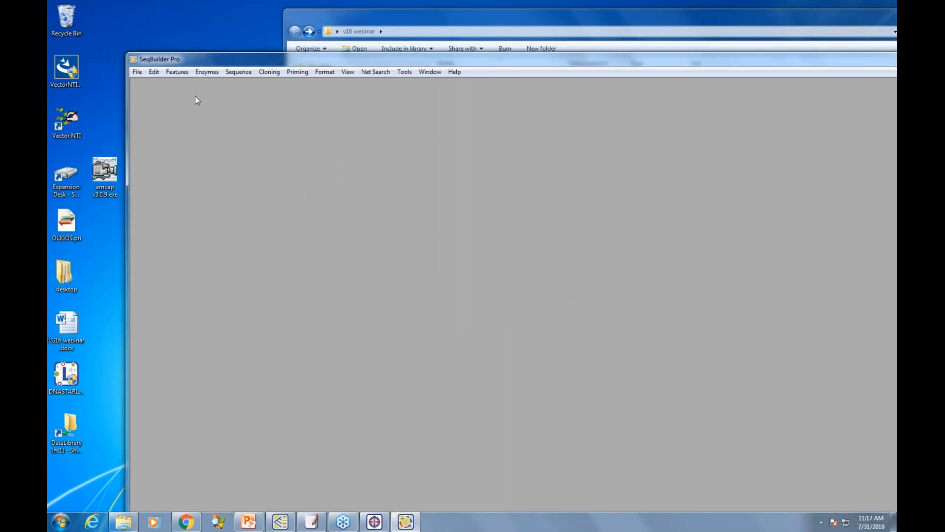
{"action": "left_click_drag", "start_coordinate": [214, 60], "coordinate": [211, 41]}
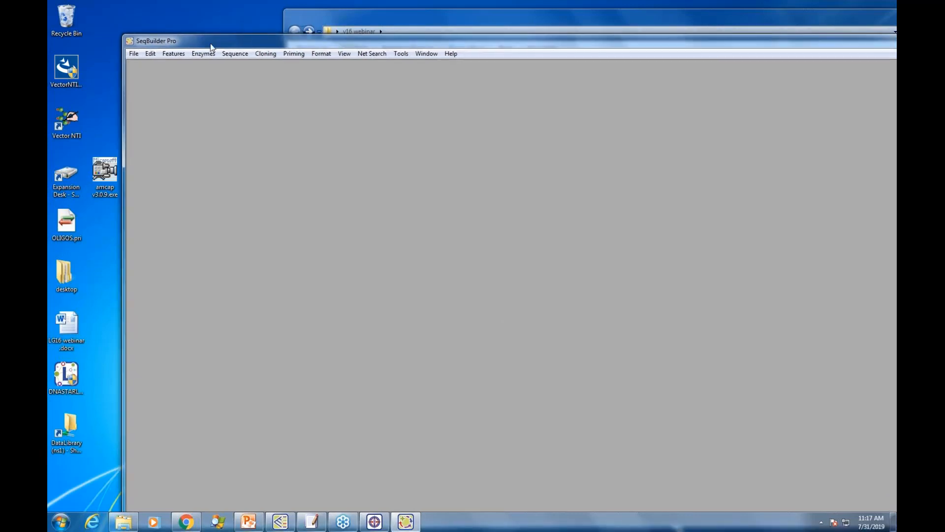
Step: Create a new project, review the file formats available for importing into its New Folder, and cancel the import
{"action": "left_click", "coordinate": [135, 53]}
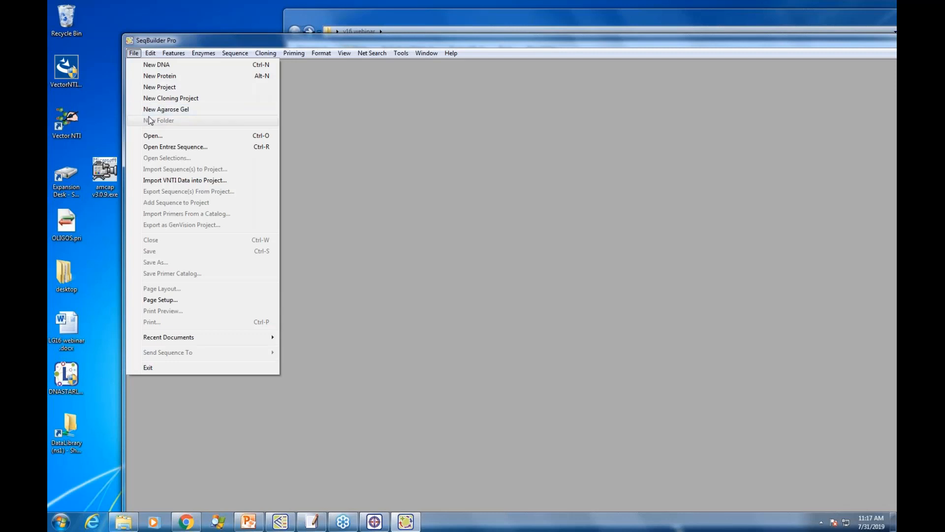
{"action": "left_click", "coordinate": [159, 88]}
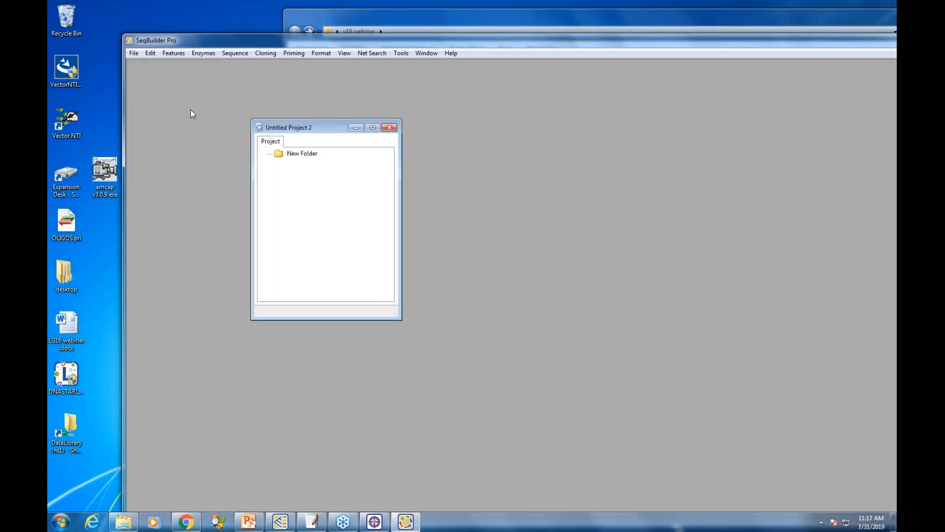
{"action": "right_click", "coordinate": [297, 154]}
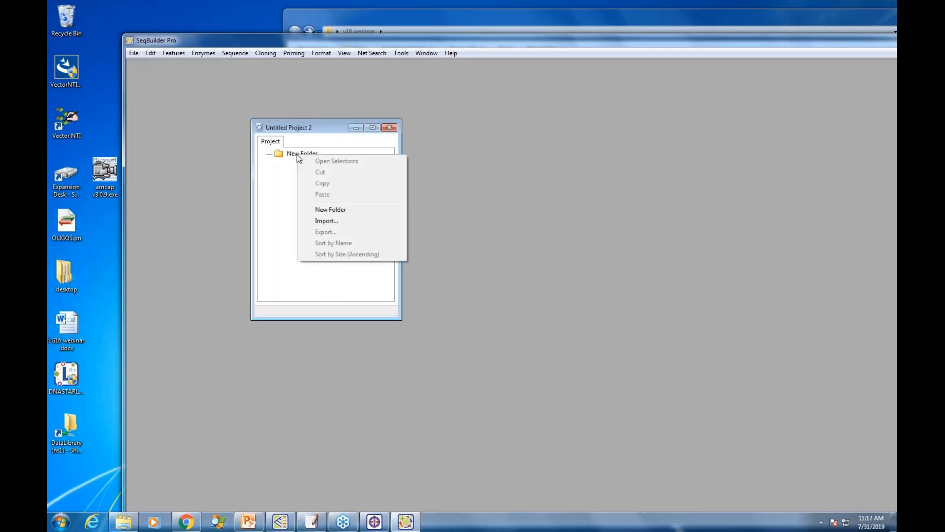
{"action": "left_click", "coordinate": [326, 221]}
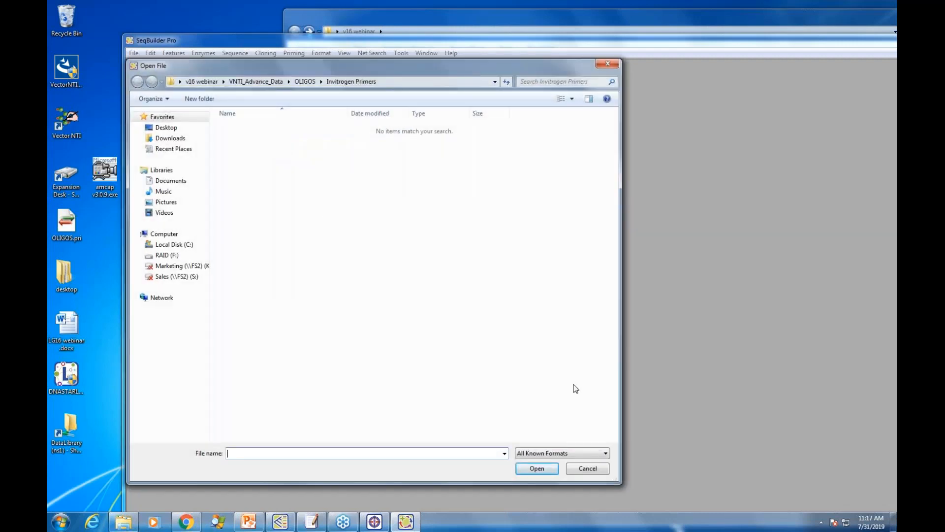
{"action": "left_click", "coordinate": [606, 454]}
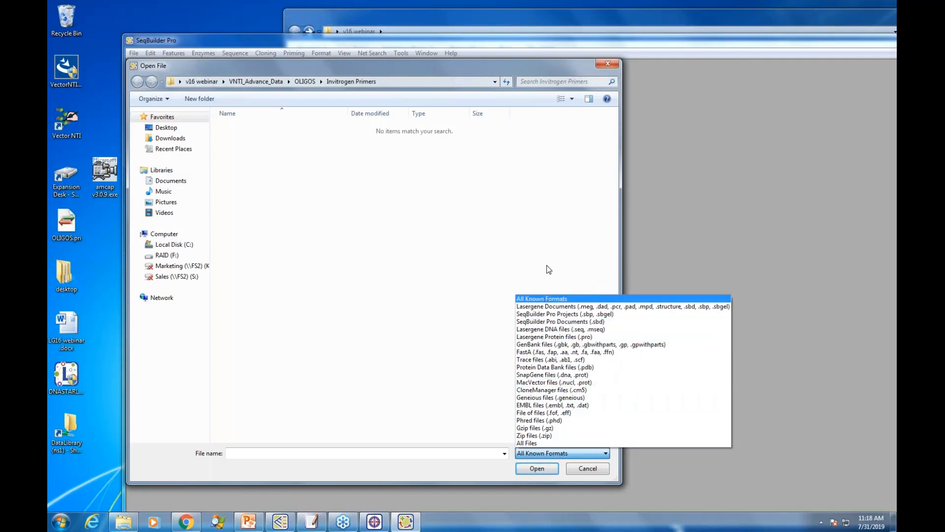
{"action": "left_click", "coordinate": [512, 253]}
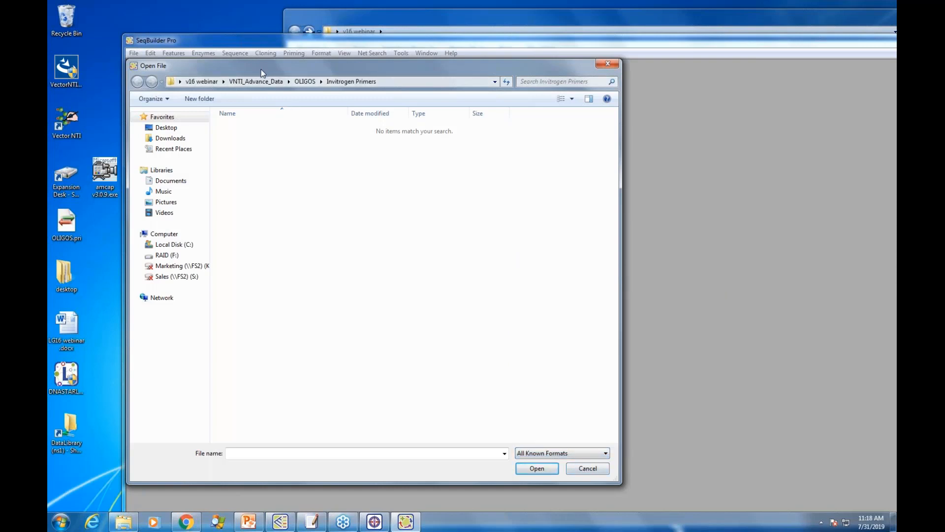
{"action": "left_click_drag", "start_coordinate": [261, 69], "coordinate": [554, 85]}
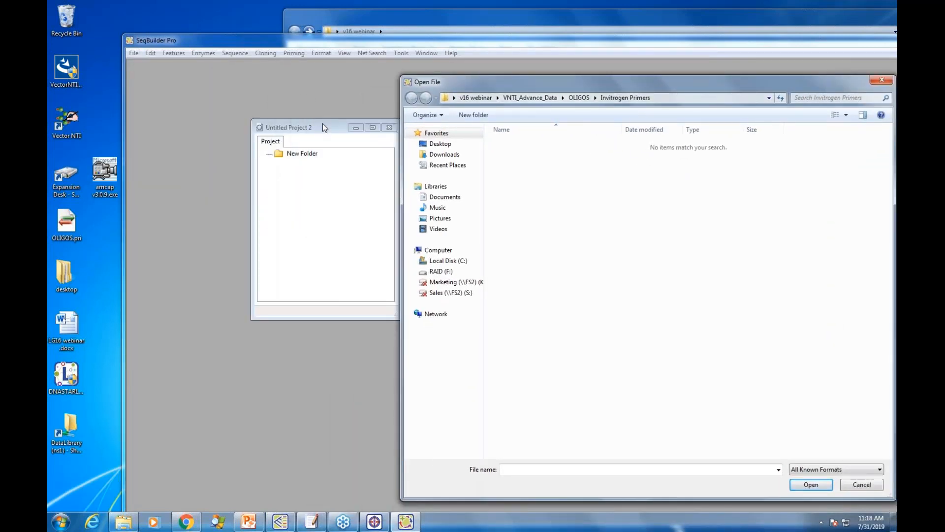
{"action": "left_click", "coordinate": [862, 485]}
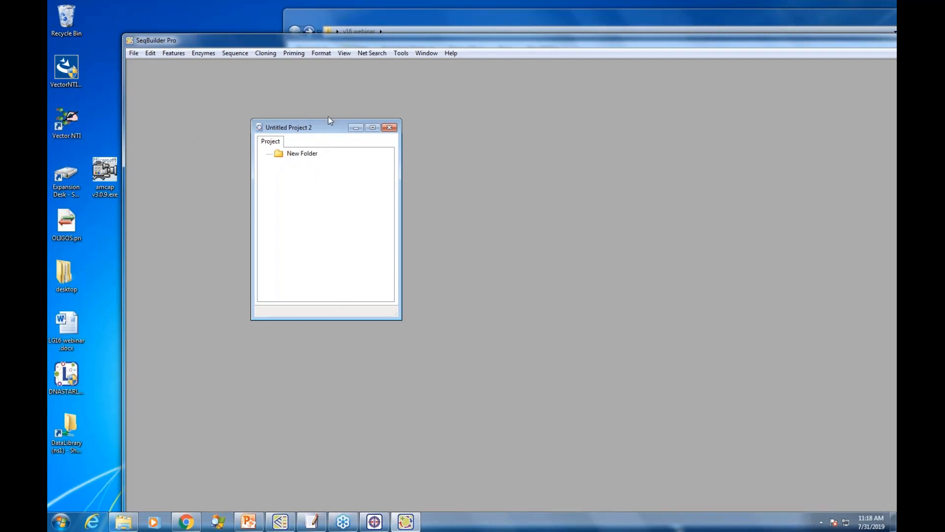
Step: Shorten the Untitled Project 2 window, close the project, and exit SeqBuilder Pro
{"action": "left_click_drag", "start_coordinate": [330, 119], "coordinate": [329, 165]}
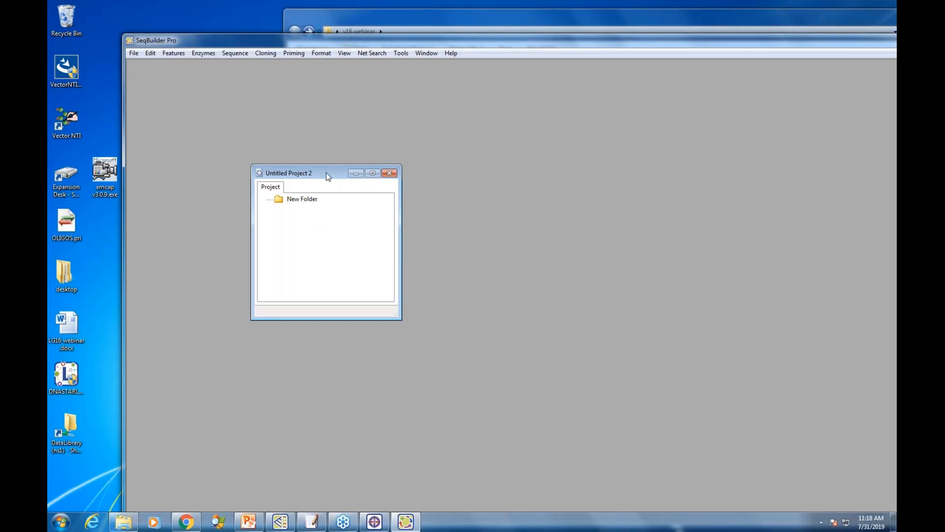
{"action": "left_click", "coordinate": [389, 173]}
{"action": "left_click_drag", "start_coordinate": [645, 43], "coordinate": [542, 88]}
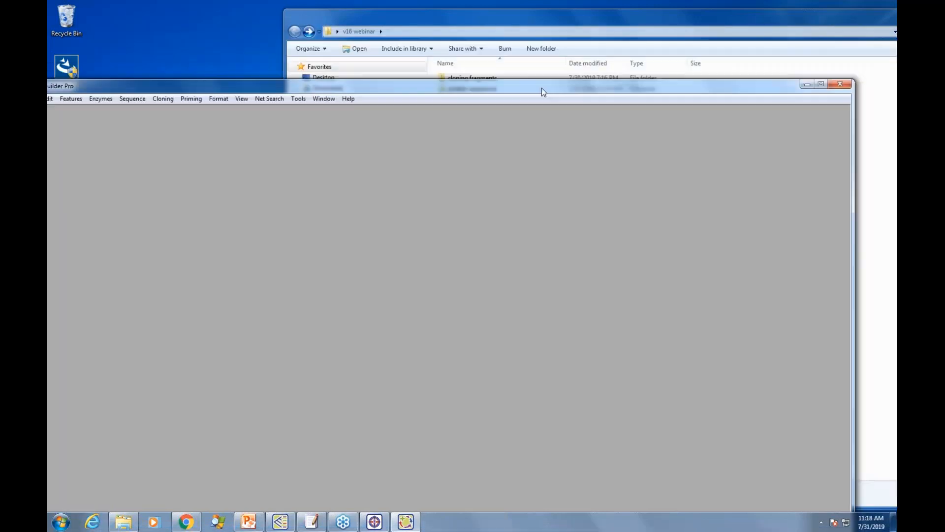
{"action": "left_click", "coordinate": [840, 84]}
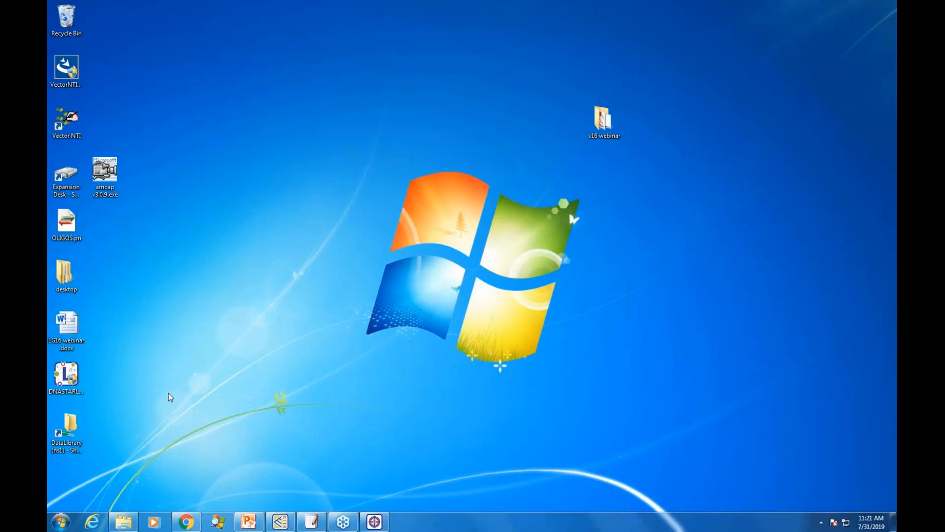
Step: Launch SeqBuilder Pro 16 from the DNASTAR Lasergene 16 program group
{"action": "left_click", "coordinate": [61, 523]}
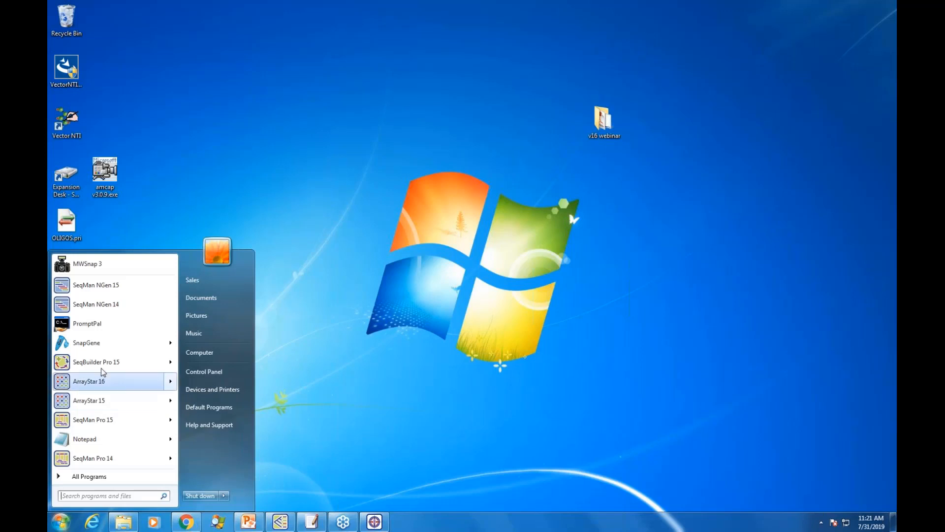
{"action": "left_click", "coordinate": [98, 477]}
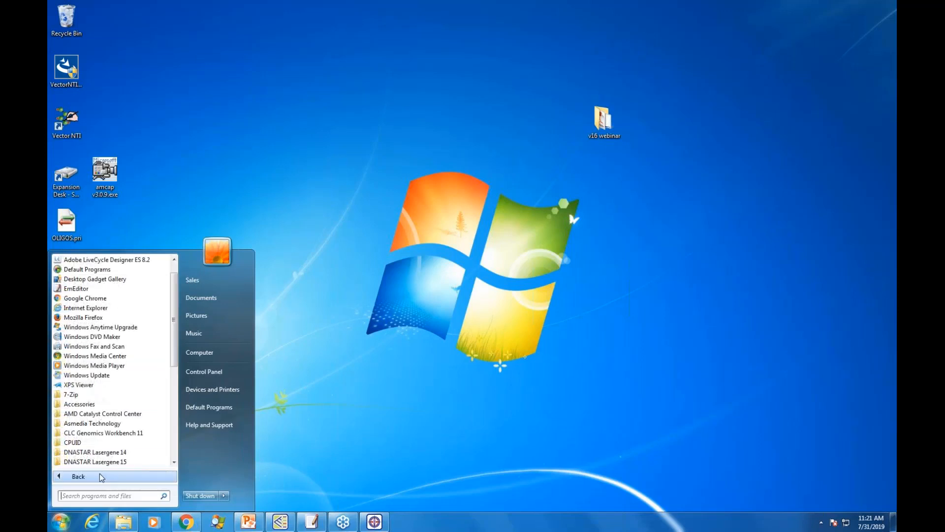
{"action": "scroll", "coordinate": [111, 423], "scroll_direction": "down", "scroll_amount": 2}
{"action": "left_click", "coordinate": [112, 415]}
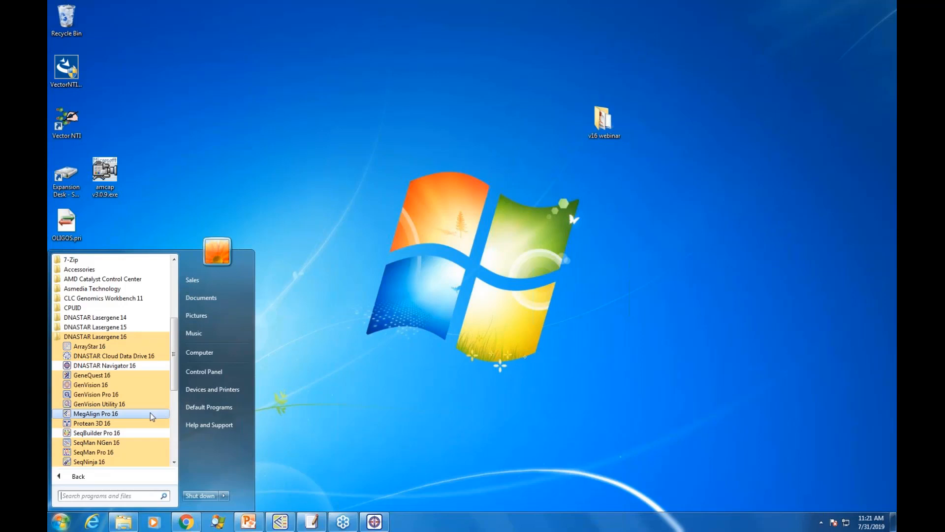
{"action": "left_click", "coordinate": [106, 433]}
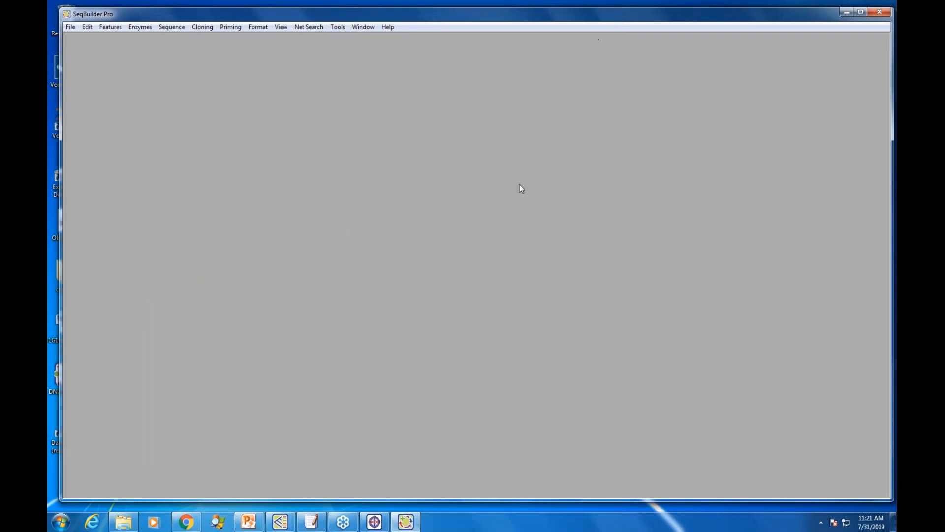
Step: Switch to the Lasergene 16 webinar presentation in PowerPoint and start the slide show at the Protein Design case study, slide 3
{"action": "left_click", "coordinate": [249, 521]}
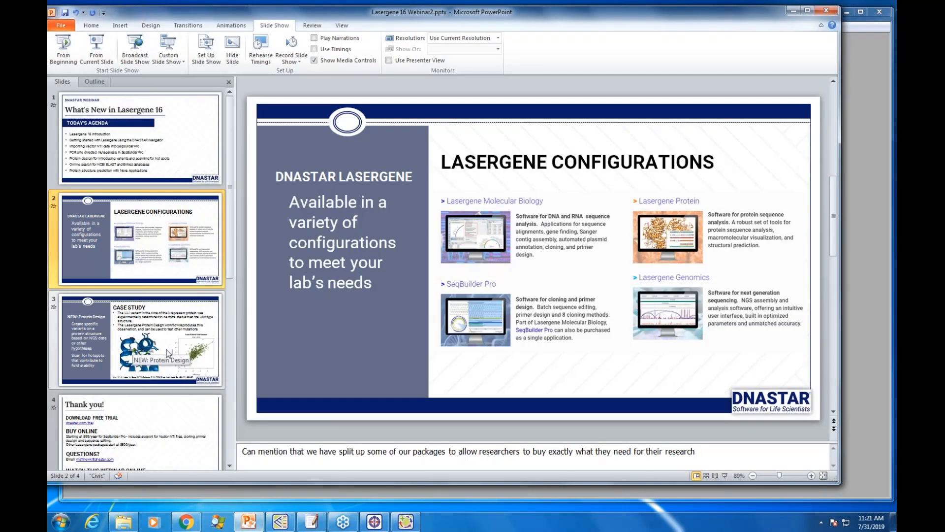
{"action": "left_click", "coordinate": [116, 341]}
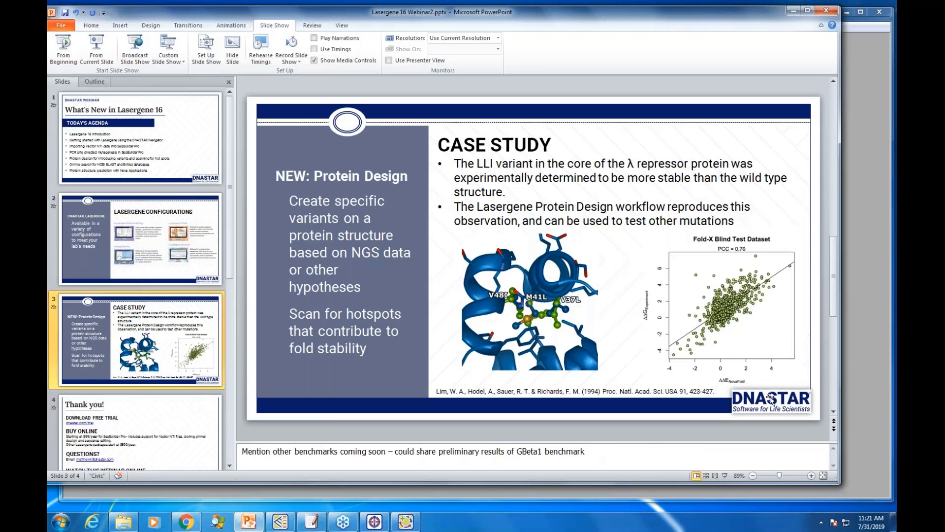
{"action": "left_click", "coordinate": [725, 476]}
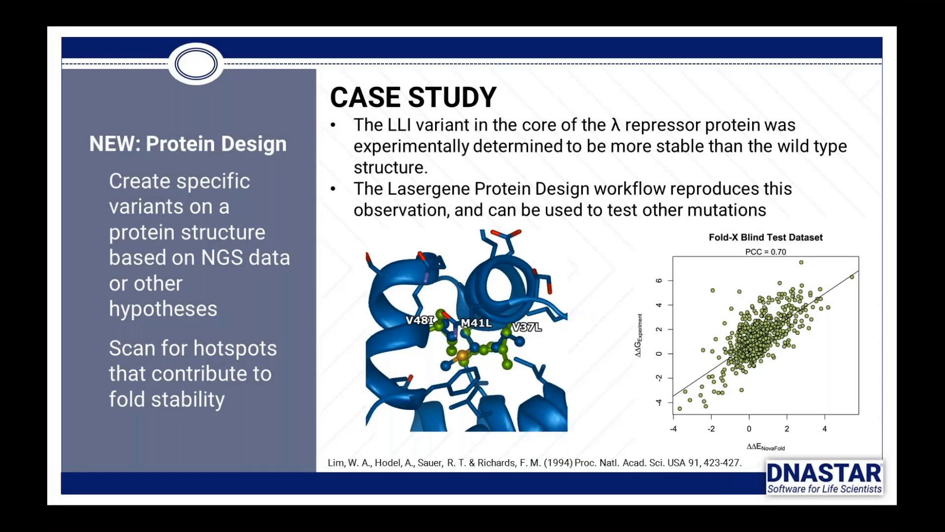
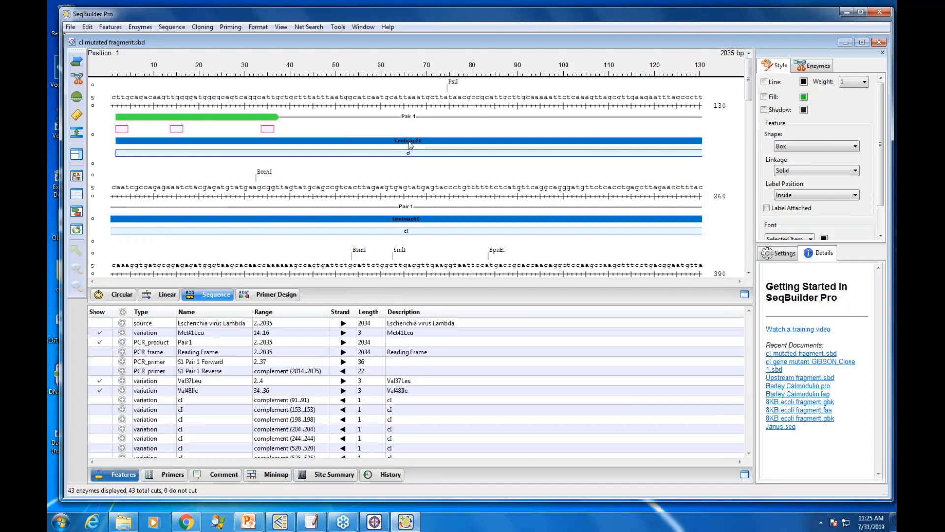
Step: Select the lambdap50 gene feature in the sequence, expand its feature list entry, and place the insertion point at position 46
{"action": "left_click", "coordinate": [405, 144]}
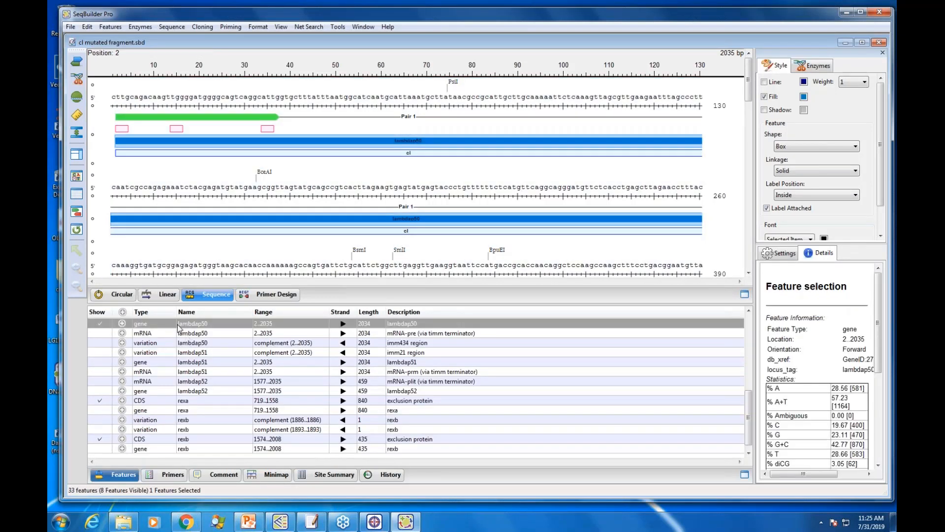
{"action": "left_click", "coordinate": [122, 324]}
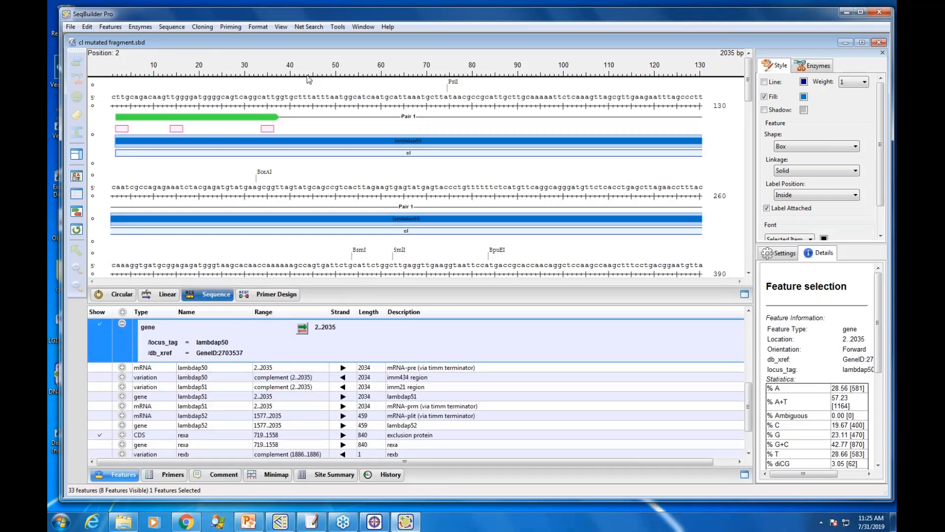
{"action": "left_click", "coordinate": [316, 96]}
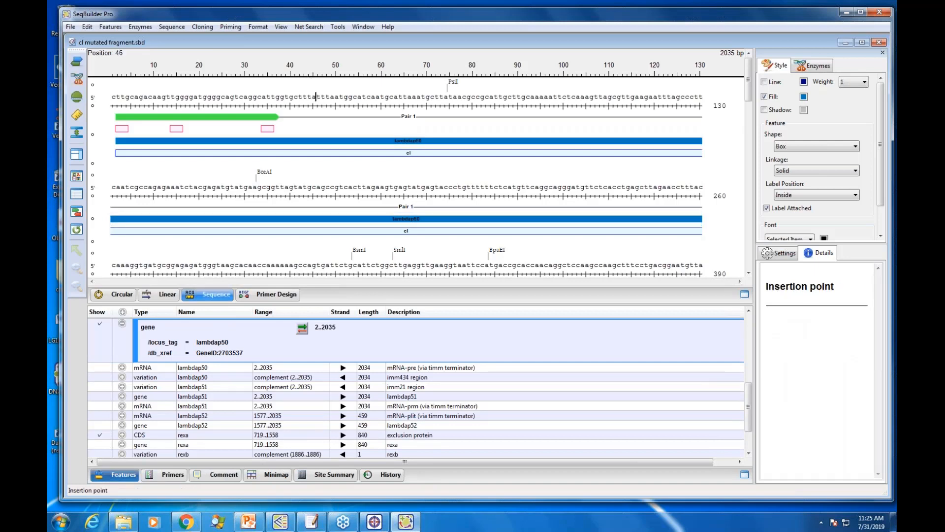
Step: Select each of the three variation features under the Pair 1 forward primer in turn, followed by the whole Pair 1 region
{"action": "left_click", "coordinate": [124, 131]}
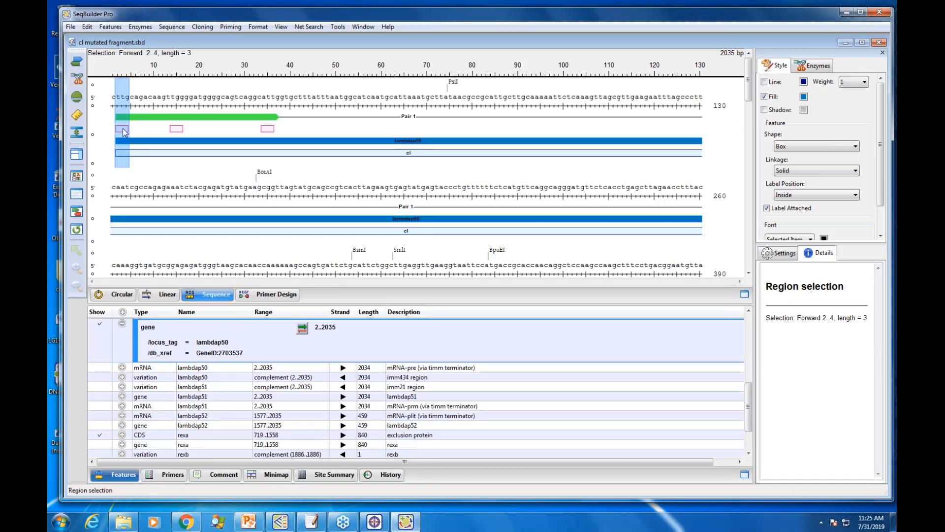
{"action": "left_click", "coordinate": [179, 131]}
{"action": "left_click", "coordinate": [268, 130]}
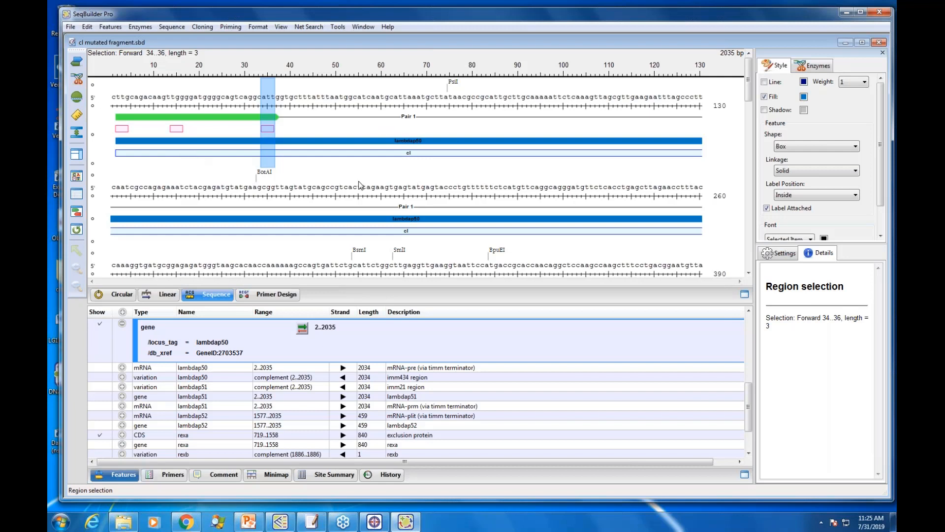
{"action": "left_click", "coordinate": [211, 117]}
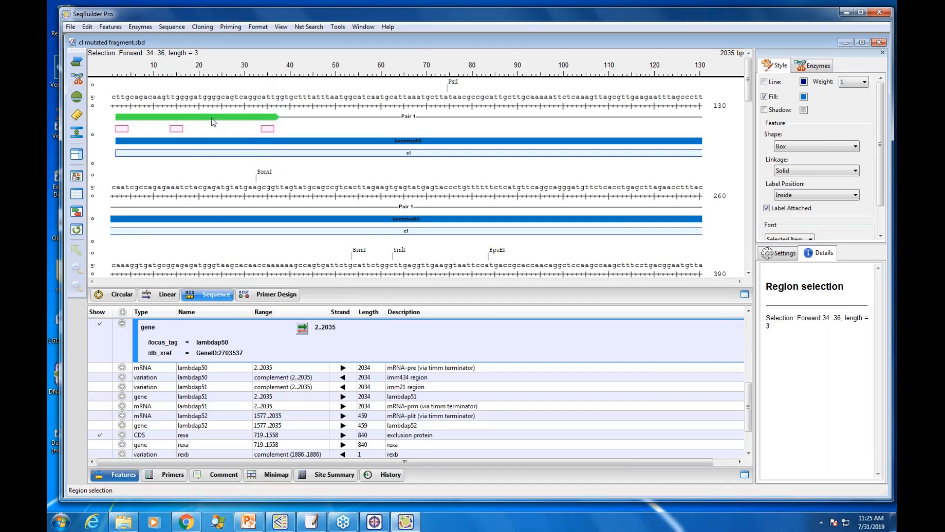
{"action": "double_click", "coordinate": [211, 117]}
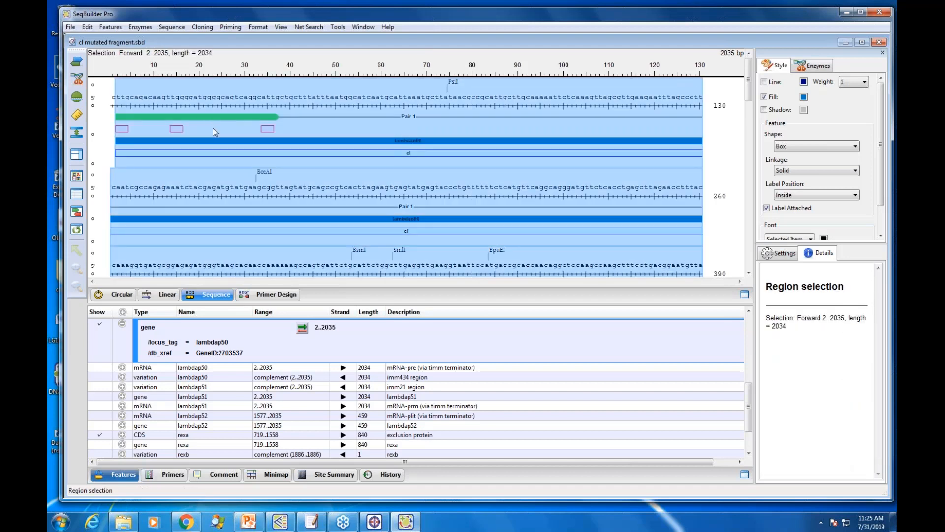
Step: Show the fragment as a linear map, clear the selection, and enlarge the map to 56x at the start of the sequence
{"action": "left_click", "coordinate": [157, 294]}
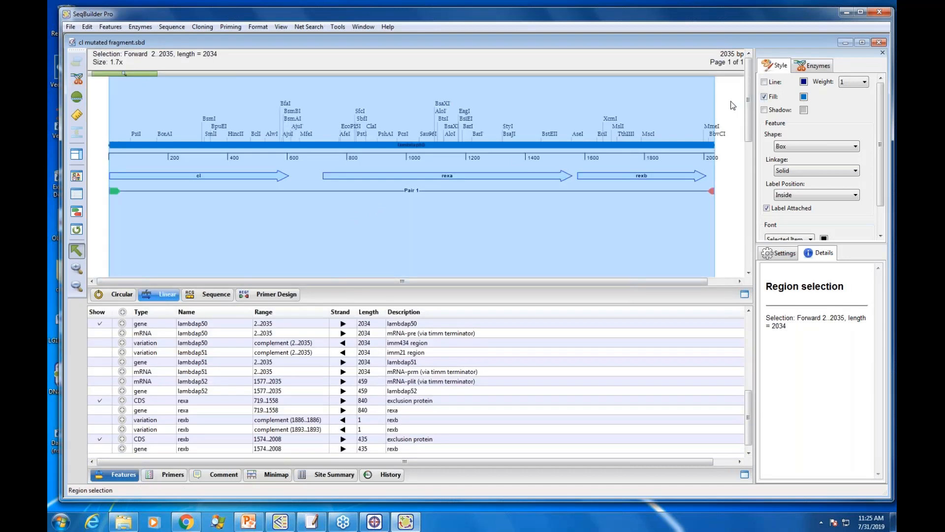
{"action": "left_click", "coordinate": [725, 96]}
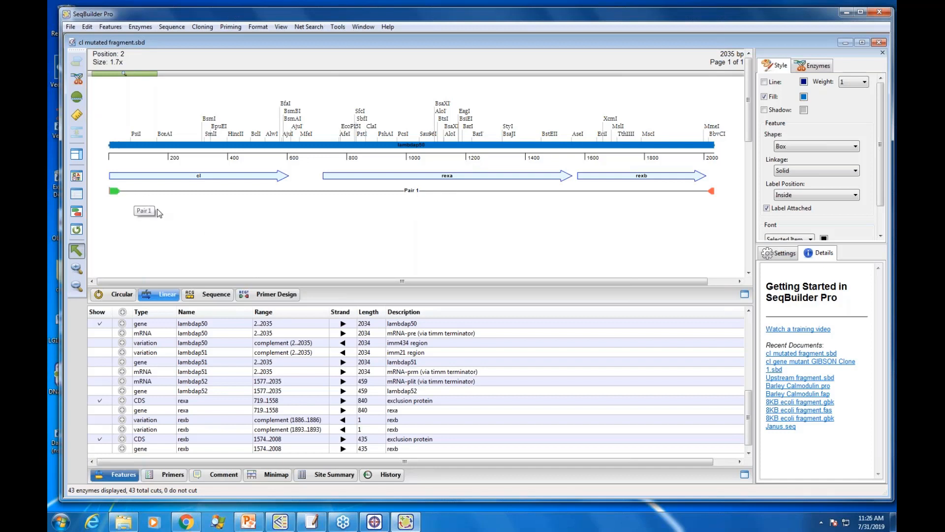
{"action": "left_click_drag", "start_coordinate": [125, 74], "coordinate": [256, 76]}
{"action": "left_click_drag", "start_coordinate": [404, 282], "coordinate": [122, 291]}
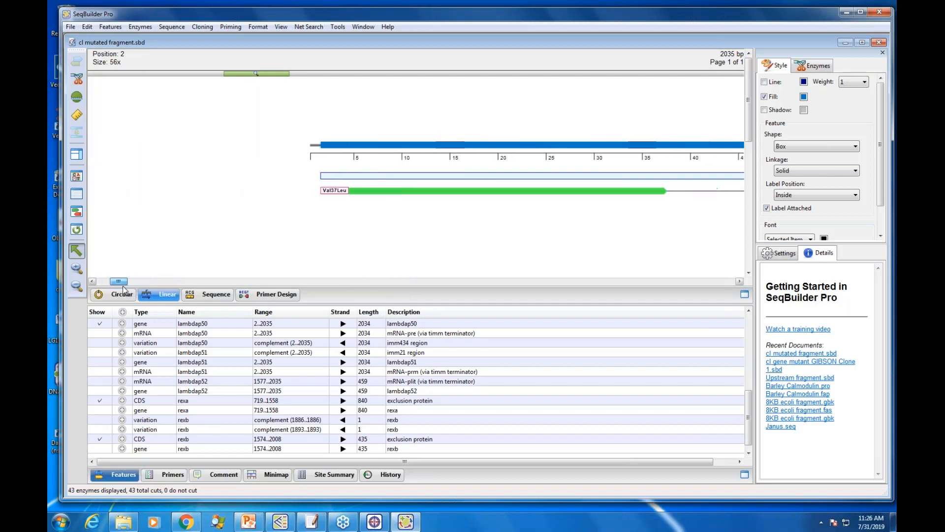
Step: Move the Pair 1 product lower beneath the cI feature and move the Val37Leu variation above the lambdap50 bar
{"action": "left_click", "coordinate": [337, 192]}
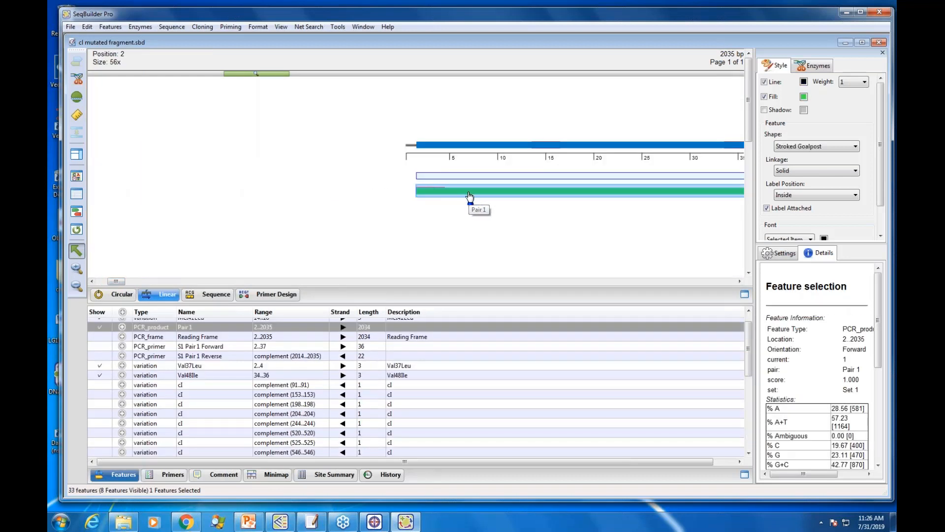
{"action": "left_click_drag", "start_coordinate": [469, 194], "coordinate": [469, 219]}
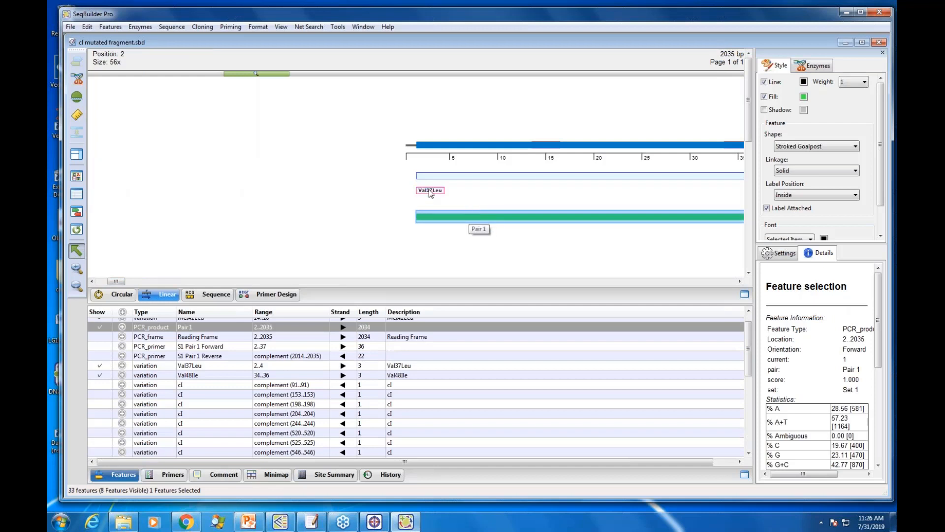
{"action": "left_click_drag", "start_coordinate": [430, 194], "coordinate": [430, 129]}
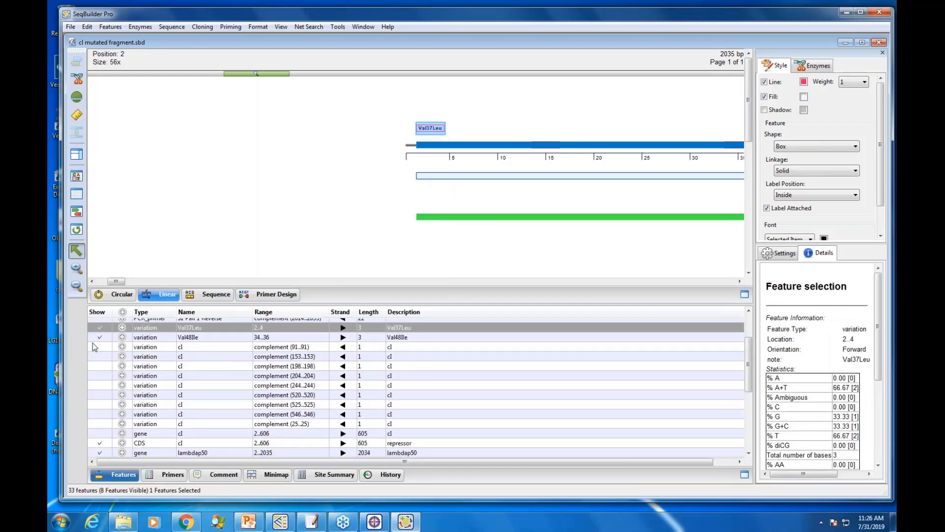
Step: Toggle the display of the Val37Leu and Val48Ile variations off and on, and move Val48Ile above the lambdap50 bar
{"action": "left_click", "coordinate": [99, 329]}
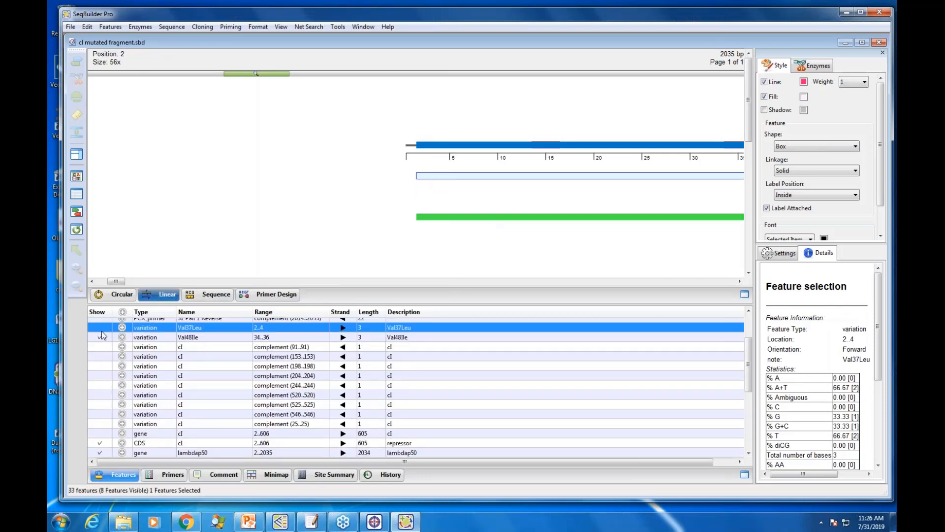
{"action": "left_click", "coordinate": [100, 340]}
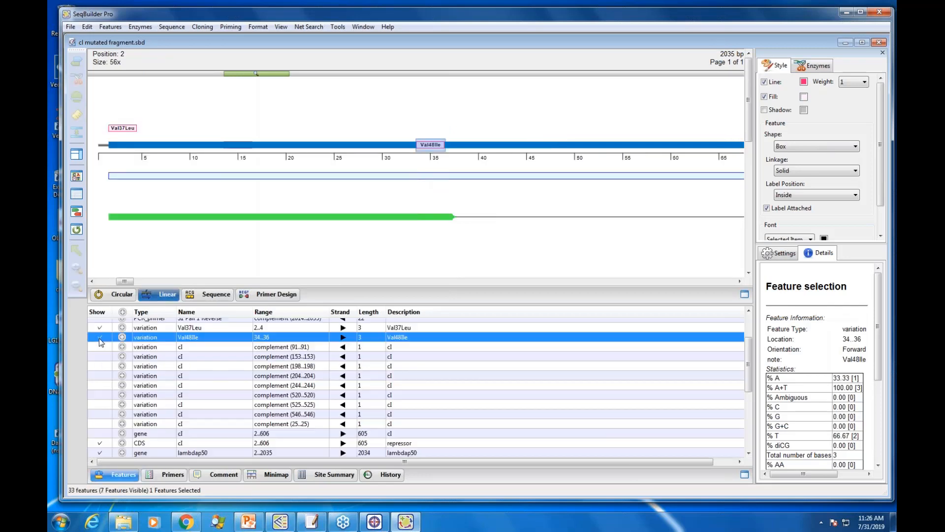
{"action": "left_click", "coordinate": [427, 146]}
{"action": "left_click_drag", "start_coordinate": [427, 146], "coordinate": [426, 128]}
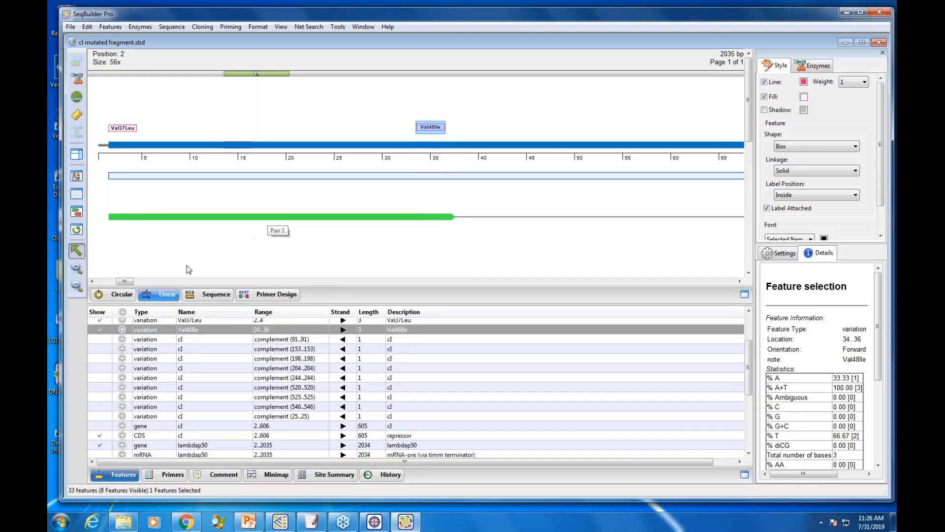
Step: Sort the feature list by type and locate the Val37Leu variation by hiding and showing it again
{"action": "left_click", "coordinate": [746, 312]}
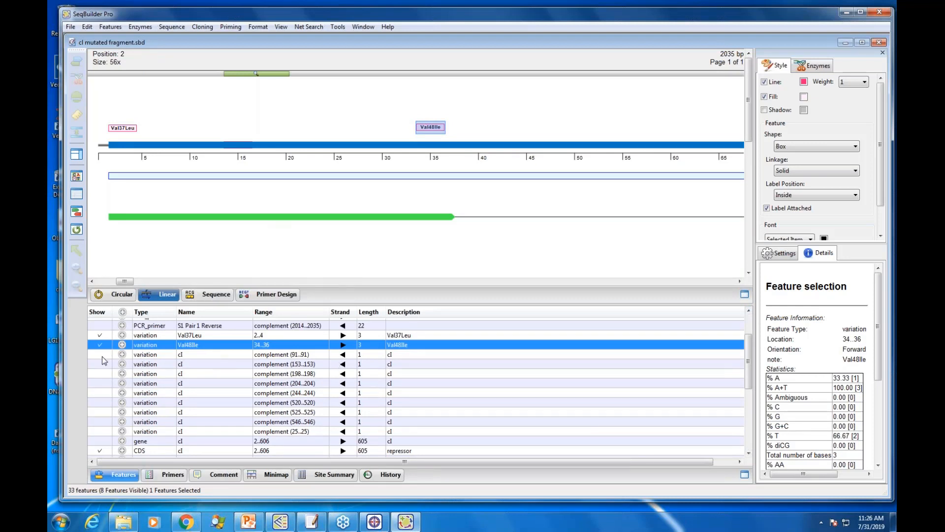
{"action": "left_click", "coordinate": [155, 311]}
{"action": "scroll", "coordinate": [214, 406], "scroll_direction": "down", "scroll_amount": 1}
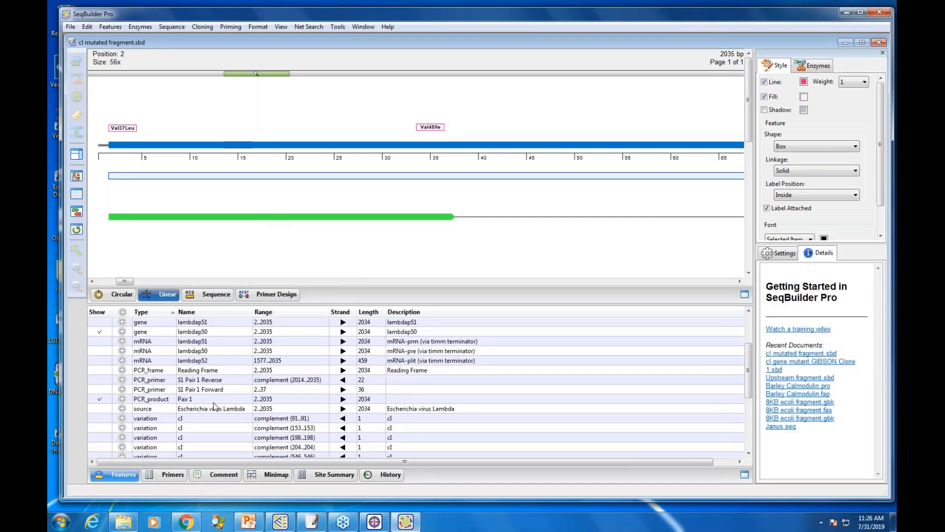
{"action": "scroll", "coordinate": [214, 406], "scroll_direction": "down", "scroll_amount": 3}
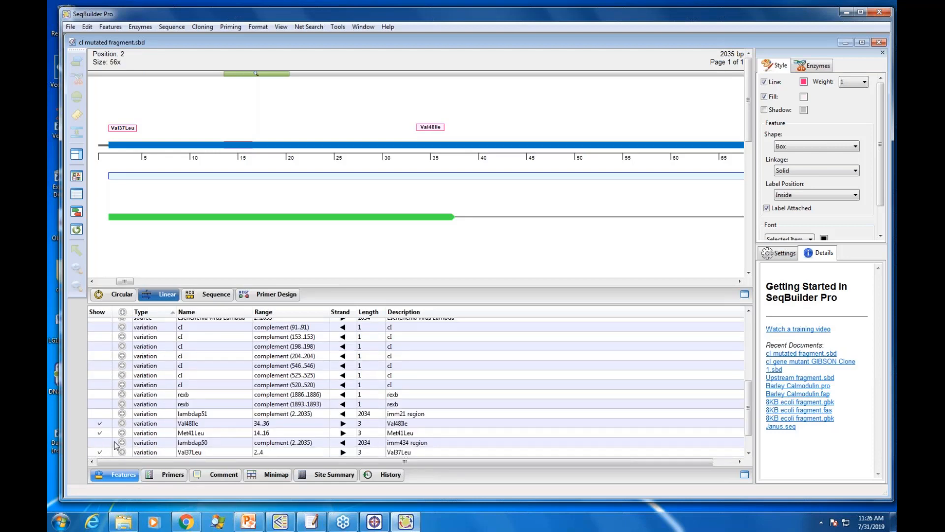
{"action": "scroll", "coordinate": [114, 443], "scroll_direction": "down", "scroll_amount": 1}
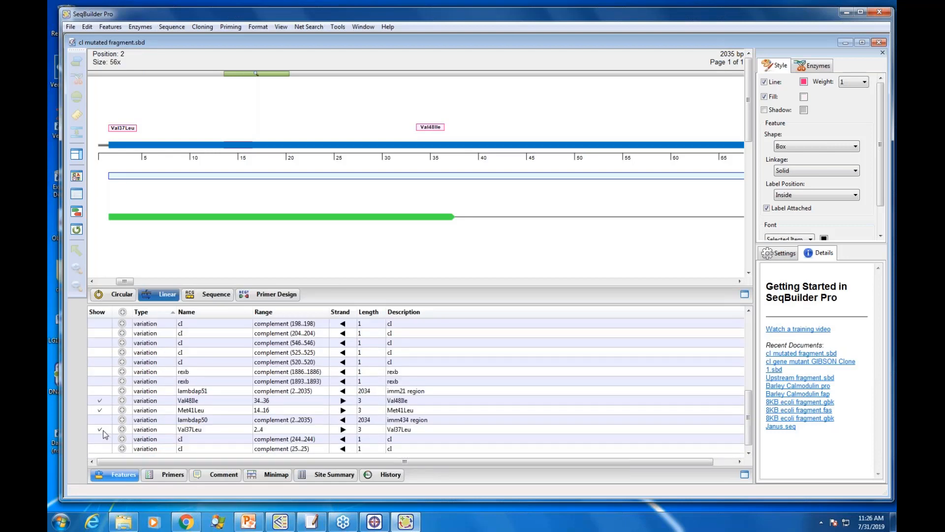
{"action": "left_click", "coordinate": [103, 430]}
{"action": "left_click", "coordinate": [102, 429]}
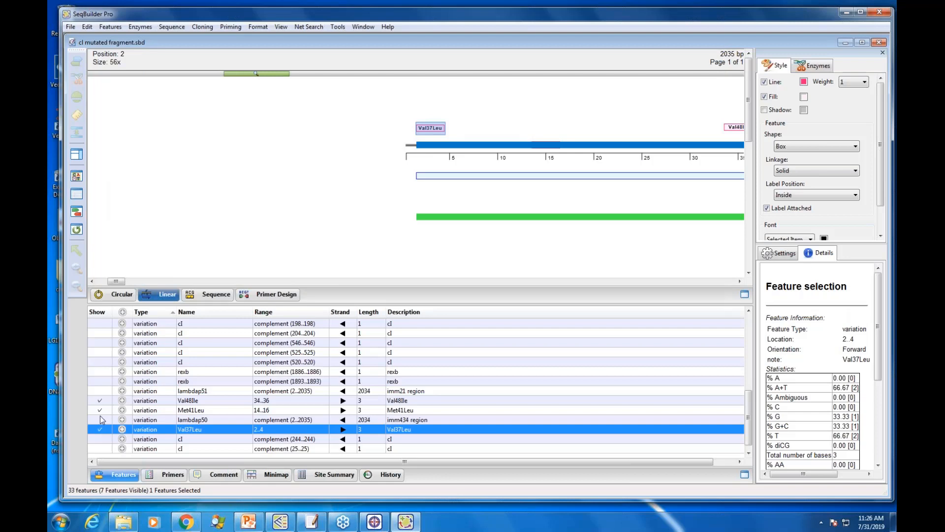
Step: Hide and redisplay the Met41Leu variation, and move it above the lambdap50 bar in line with Val37Leu and Val48Ile
{"action": "left_click", "coordinate": [99, 410]}
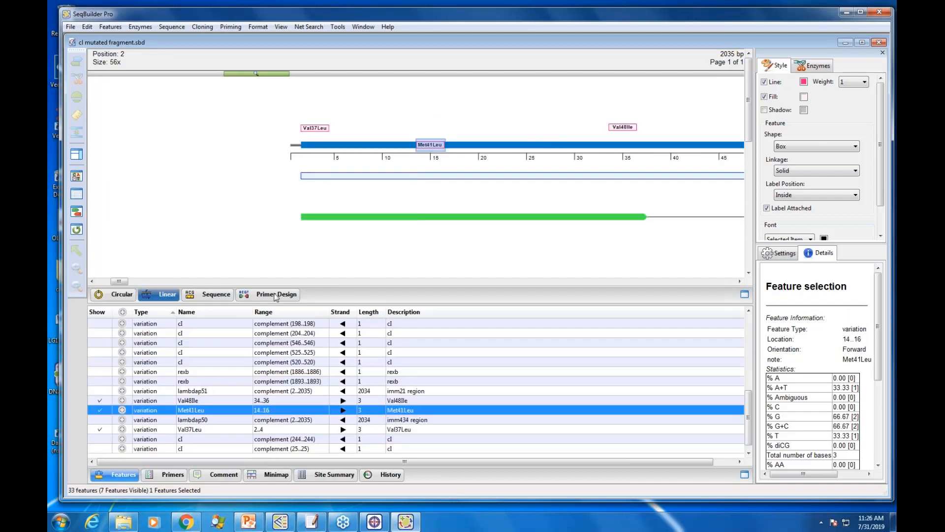
{"action": "left_click", "coordinate": [434, 145]}
{"action": "left_click_drag", "start_coordinate": [434, 145], "coordinate": [433, 129]}
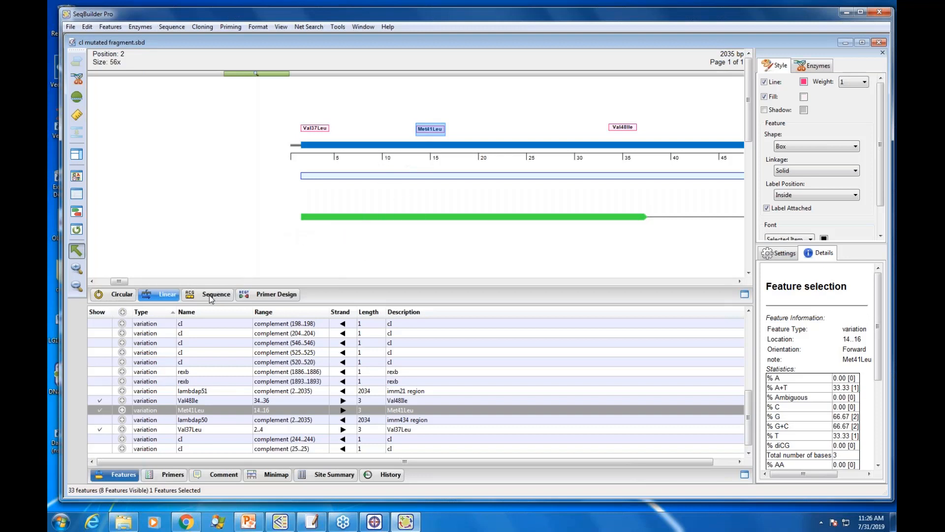
Step: Check the Primer Design view, return to the linear map, and select the lambdap50 region 2 to 2035 with the whole fragment shown at 1.7x
{"action": "left_click", "coordinate": [276, 294]}
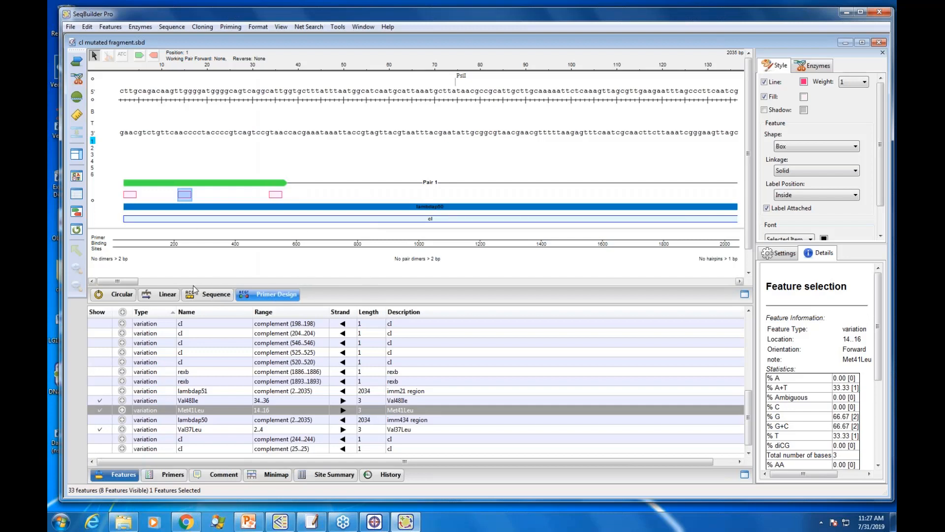
{"action": "left_click", "coordinate": [168, 297]}
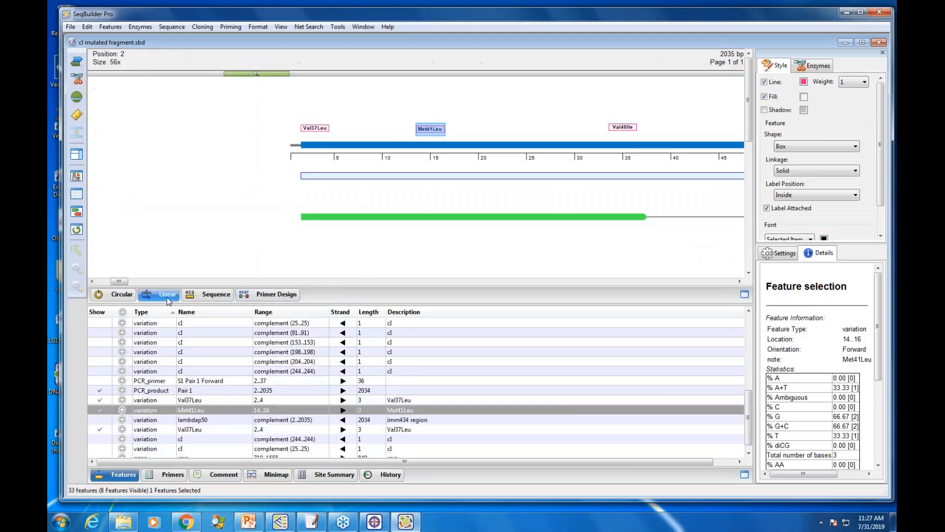
{"action": "double_click", "coordinate": [488, 148]}
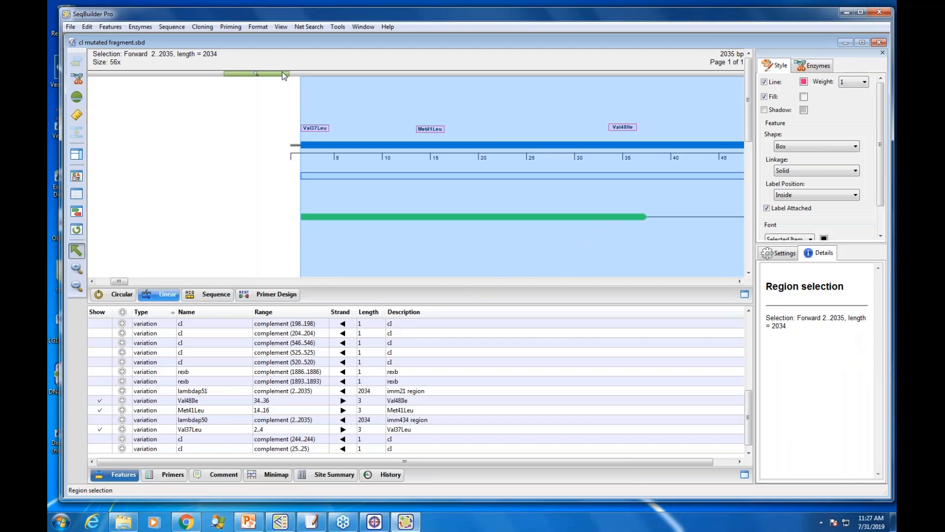
{"action": "left_click_drag", "start_coordinate": [282, 74], "coordinate": [251, 74]}
{"action": "left_click_drag", "start_coordinate": [121, 281], "coordinate": [132, 282]}
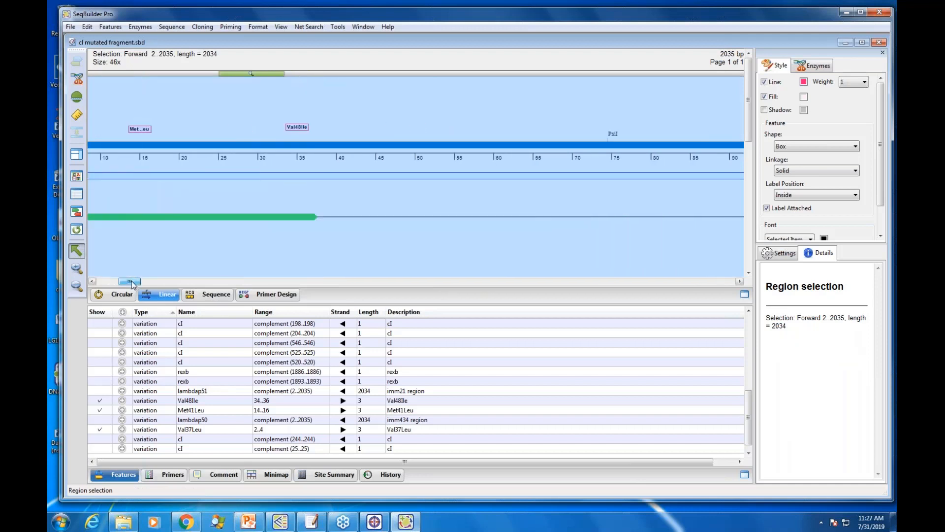
{"action": "left_click_drag", "start_coordinate": [264, 72], "coordinate": [219, 74]}
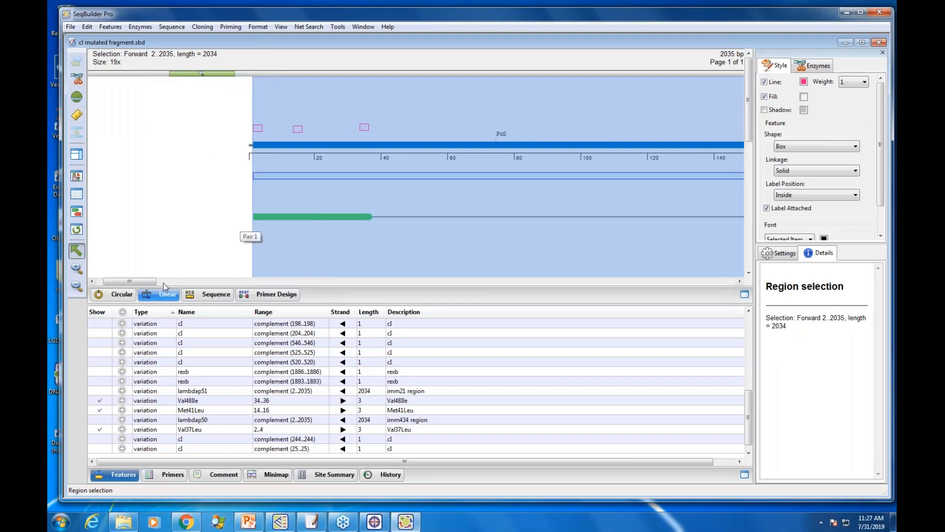
{"action": "left_click_drag", "start_coordinate": [145, 283], "coordinate": [160, 286]}
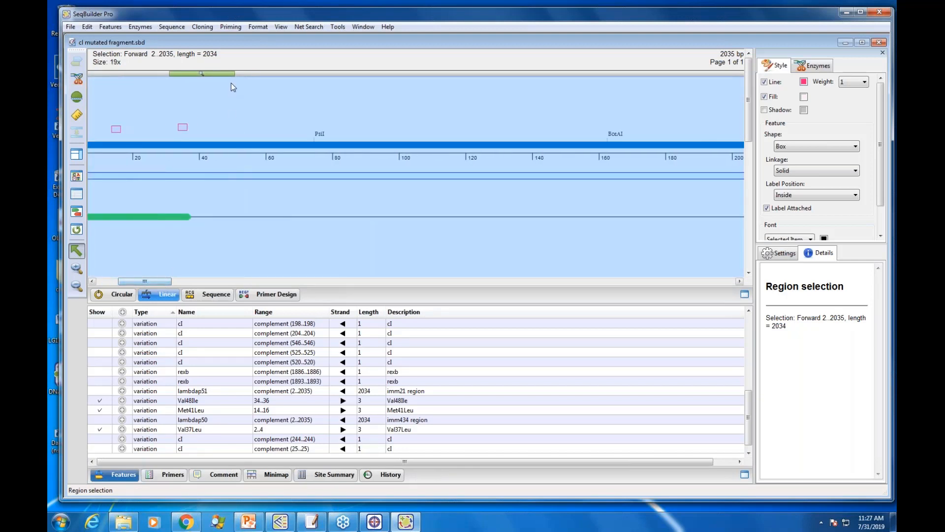
{"action": "left_click_drag", "start_coordinate": [232, 75], "coordinate": [125, 78]}
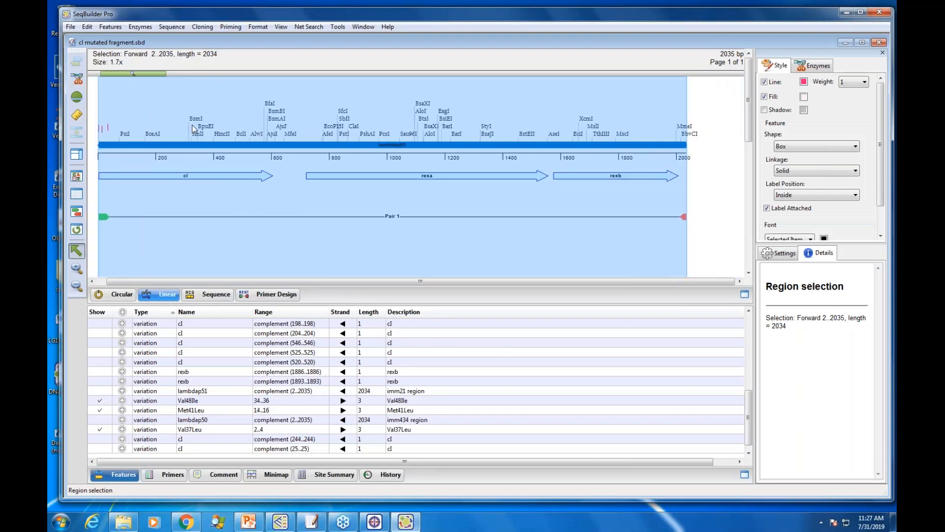
Step: Create a primer pair ending exactly at the selection, amplifying from 2 to 2035
{"action": "left_click", "coordinate": [233, 26]}
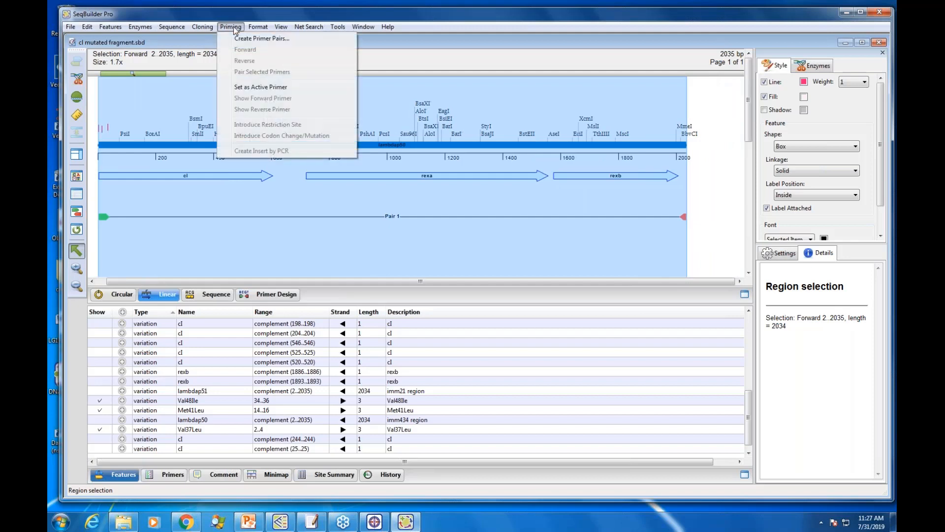
{"action": "left_click", "coordinate": [251, 39]}
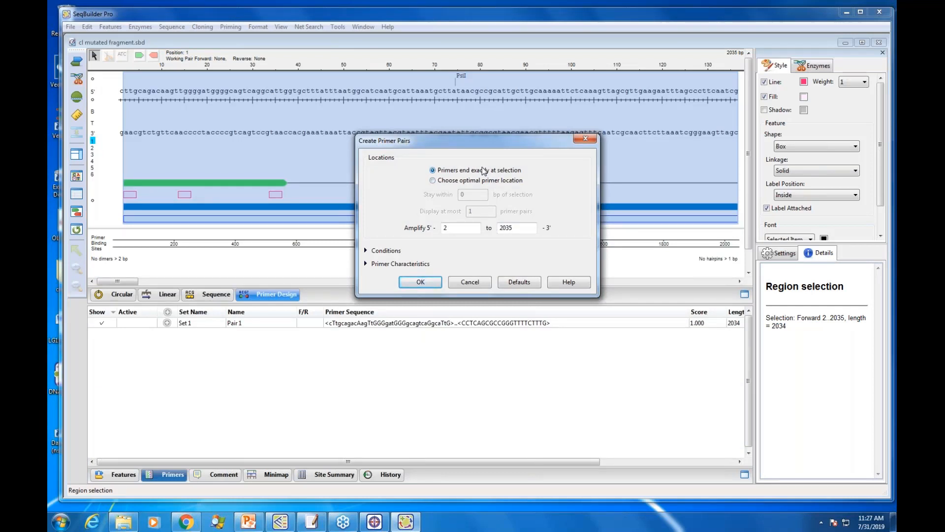
{"action": "left_click", "coordinate": [420, 282]}
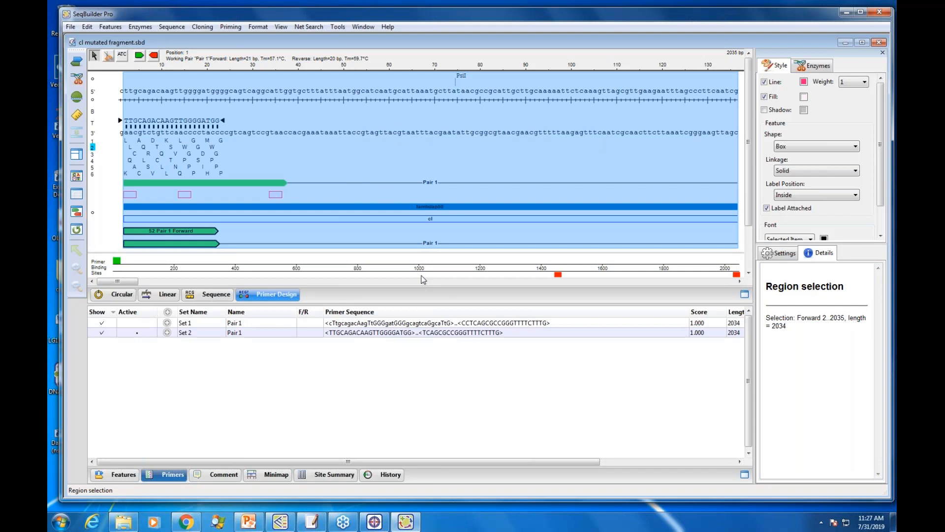
Step: Select base 19 in the new forward primer and hide the Set 1 primer pair
{"action": "left_click", "coordinate": [204, 123]}
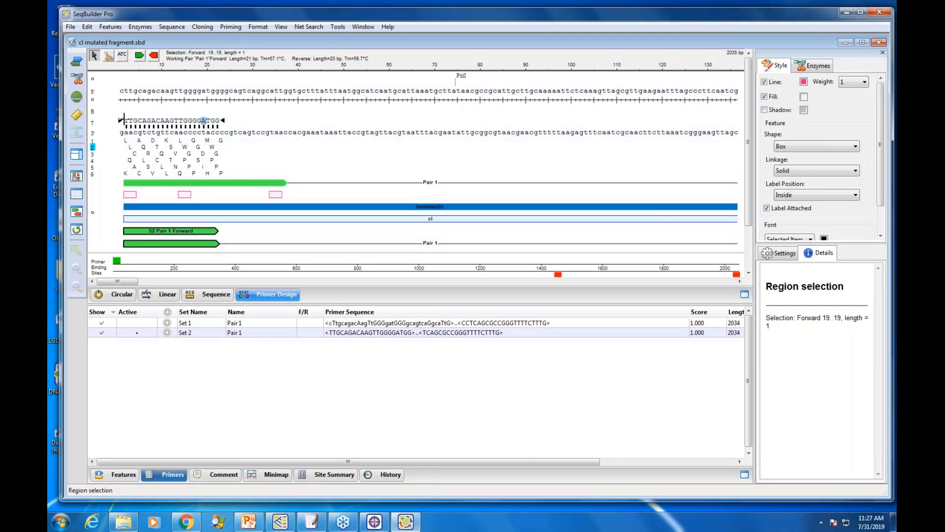
{"action": "left_click", "coordinate": [101, 323]}
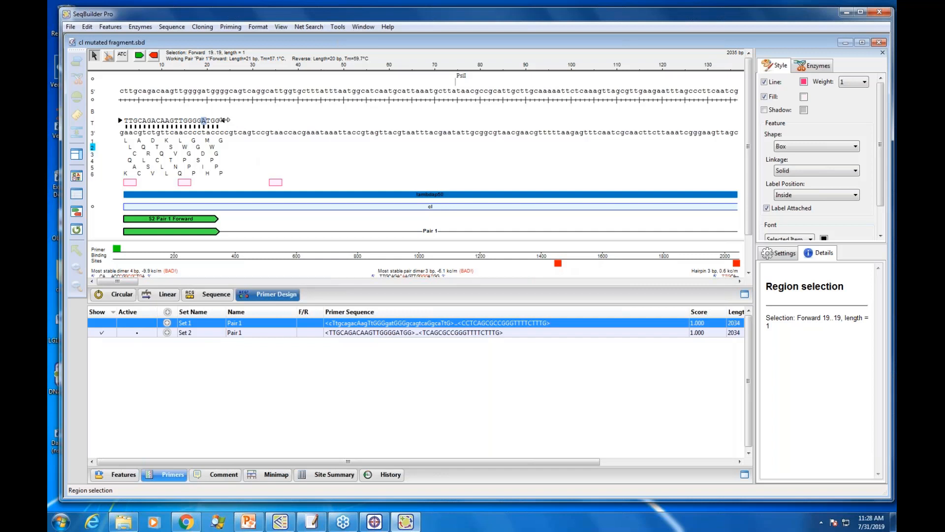
Step: Extend the Set 2 forward primer to 37 bp and change its leucine codon at bases 2 to 4 to isoleucine
{"action": "left_click_drag", "start_coordinate": [224, 120], "coordinate": [300, 127]}
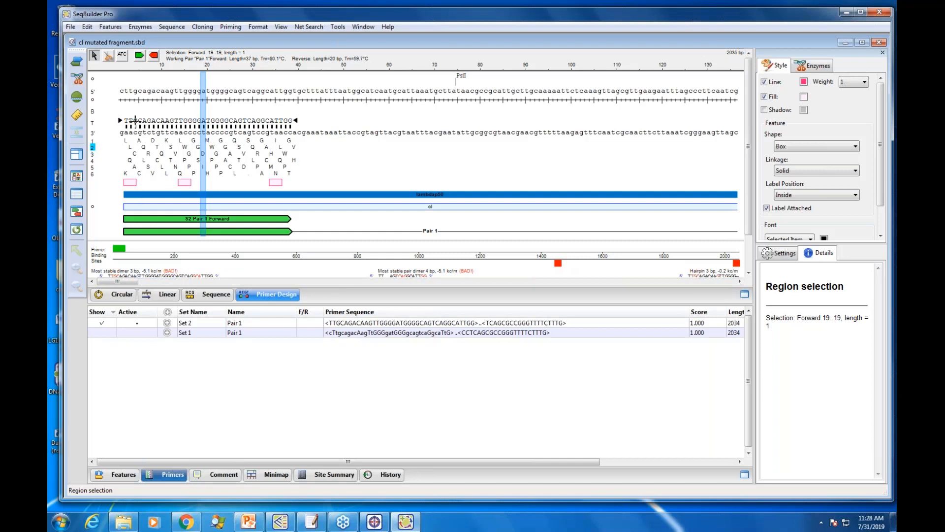
{"action": "left_click", "coordinate": [121, 57]}
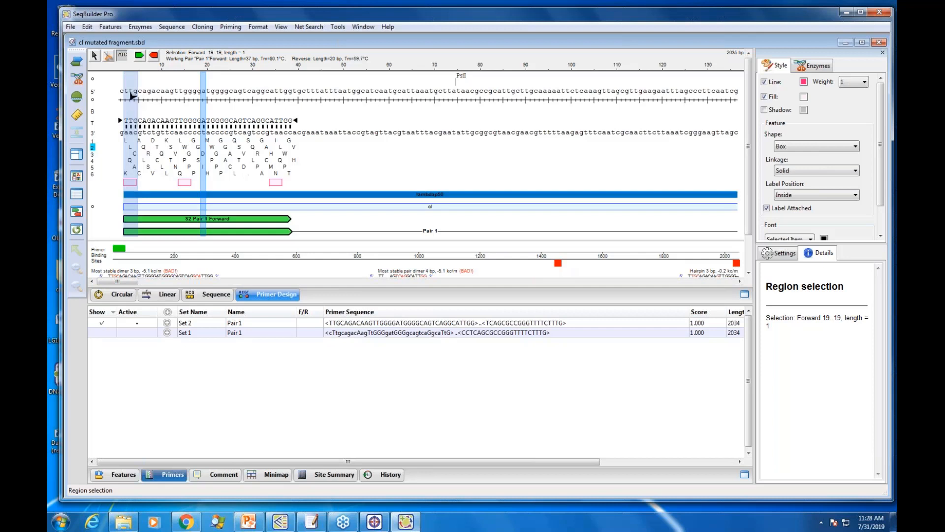
{"action": "left_click", "coordinate": [132, 96]}
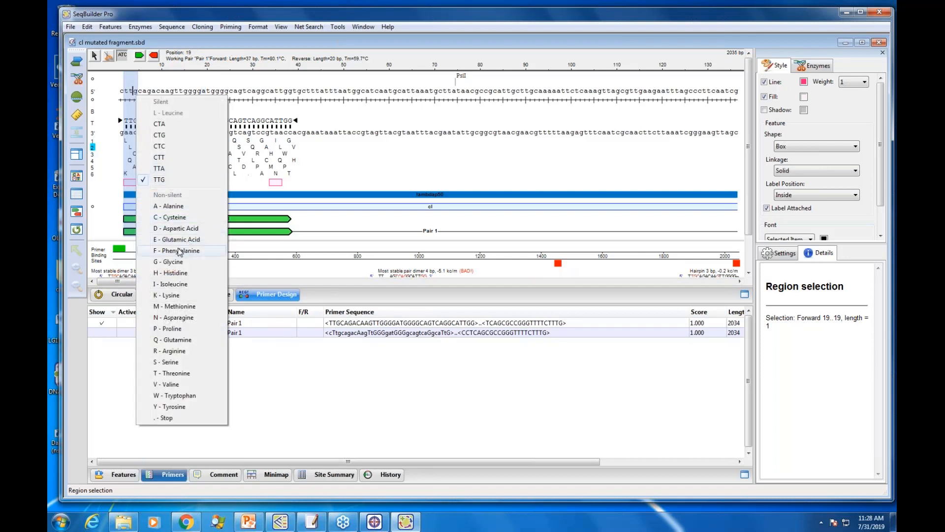
{"action": "left_click", "coordinate": [178, 285]}
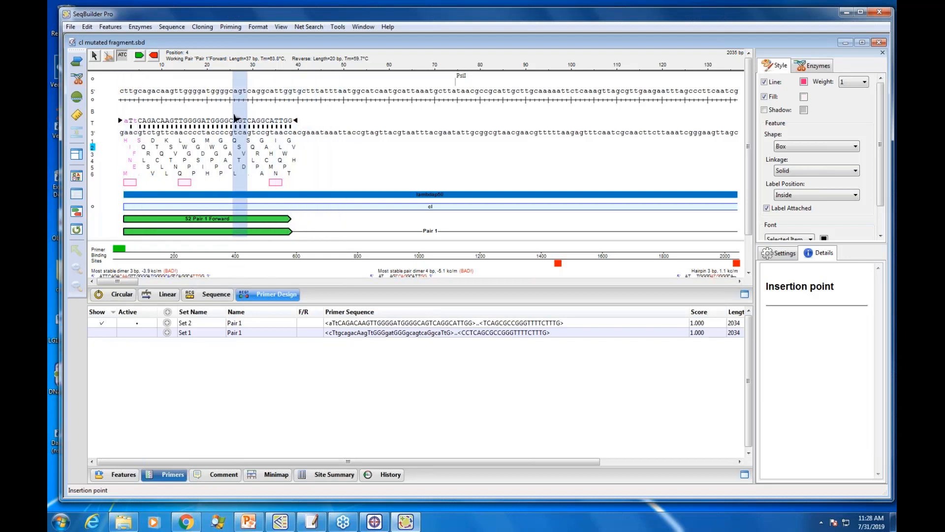
Step: Change the primer's TGG tryptophan codon at bases 14 to 16 to isoleucine, and silently change the TTG leucine codon near base 36 to CTG
{"action": "left_click", "coordinate": [185, 90]}
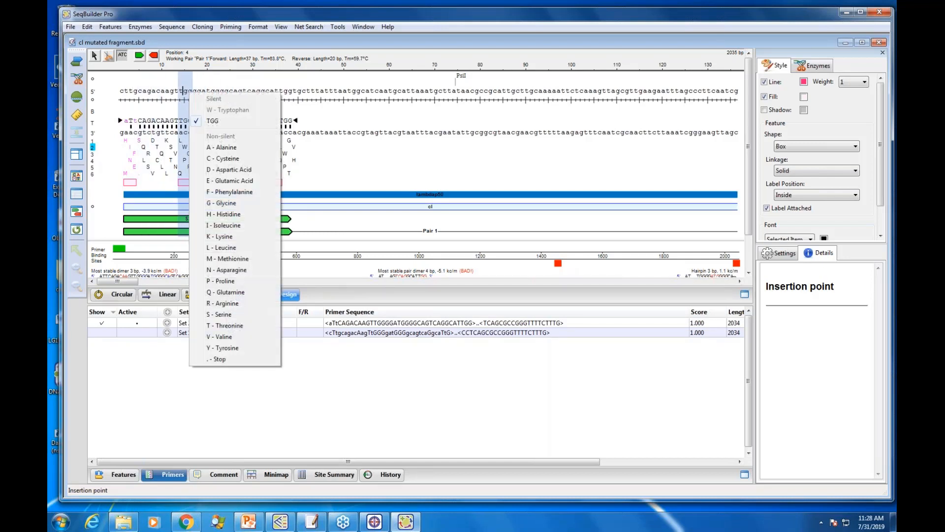
{"action": "left_click", "coordinate": [238, 225]}
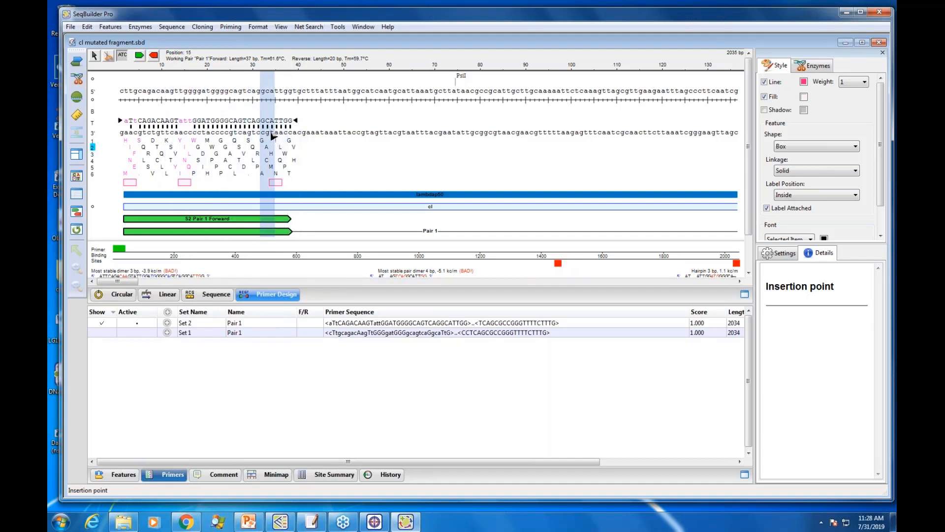
{"action": "right_click", "coordinate": [281, 168]}
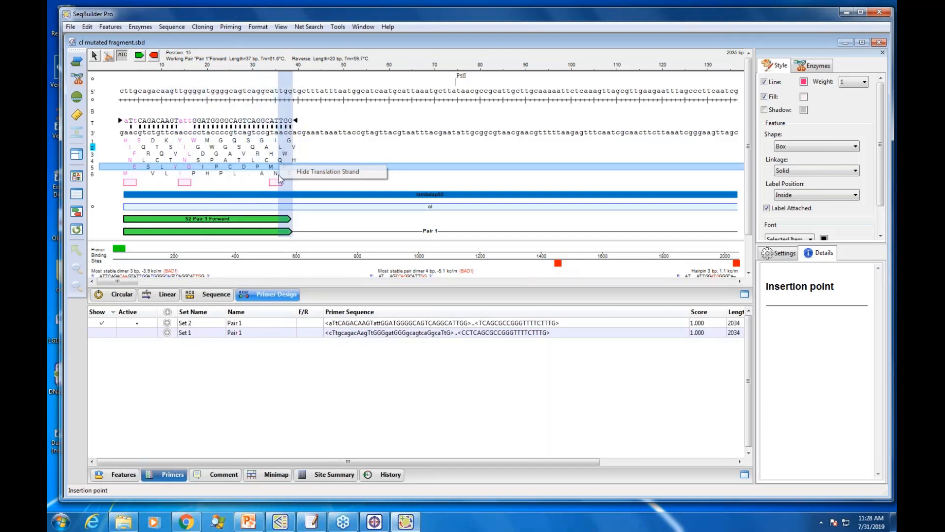
{"action": "left_click", "coordinate": [278, 92]}
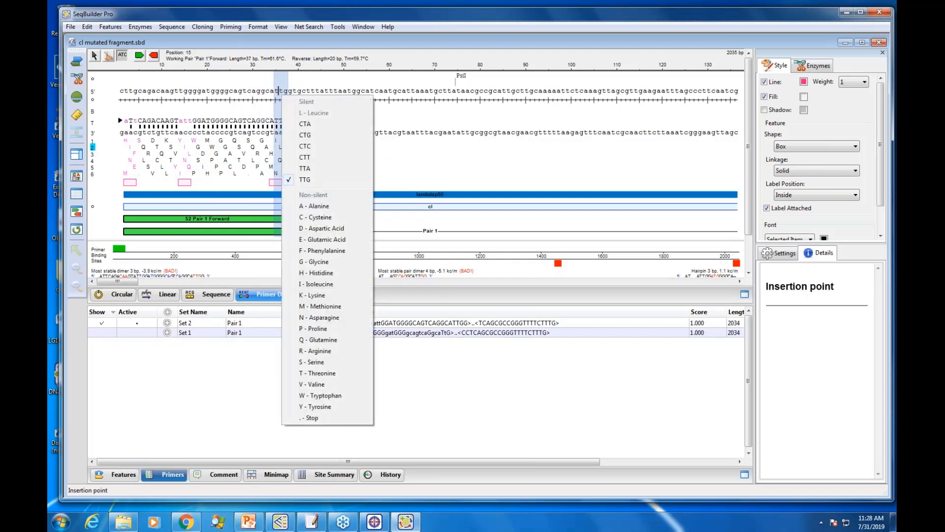
{"action": "left_click", "coordinate": [304, 135]}
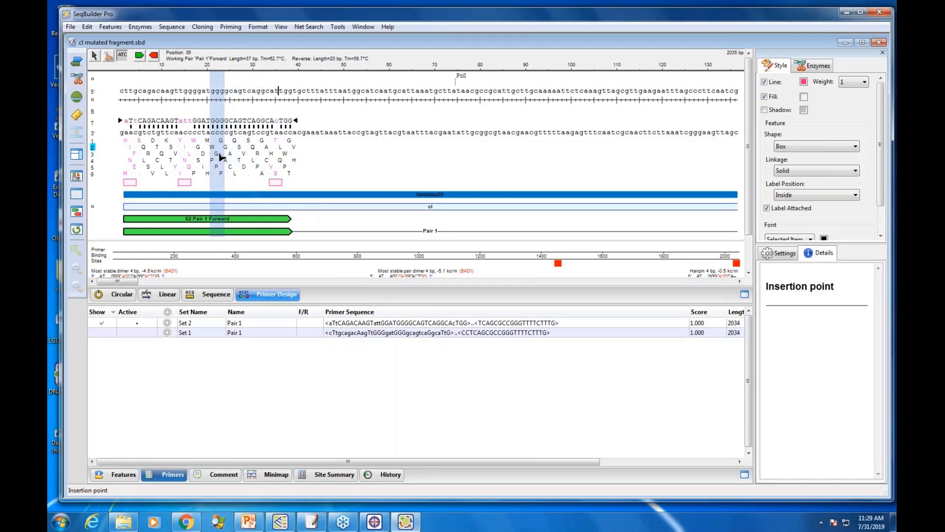
Step: Switch to DNASTAR Navigator and start the Protein design and engineering workflow from Protein Analysis and Modeling
{"action": "left_click", "coordinate": [847, 13]}
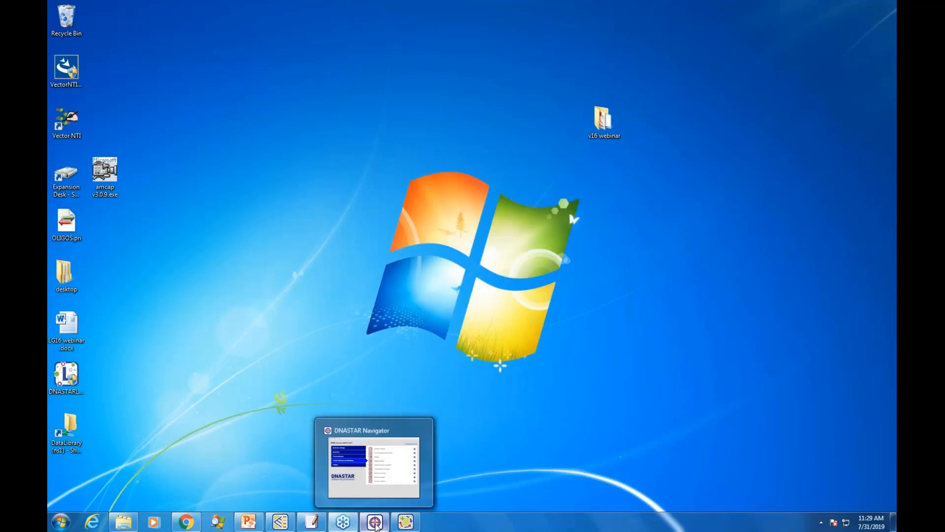
{"action": "left_click", "coordinate": [376, 525]}
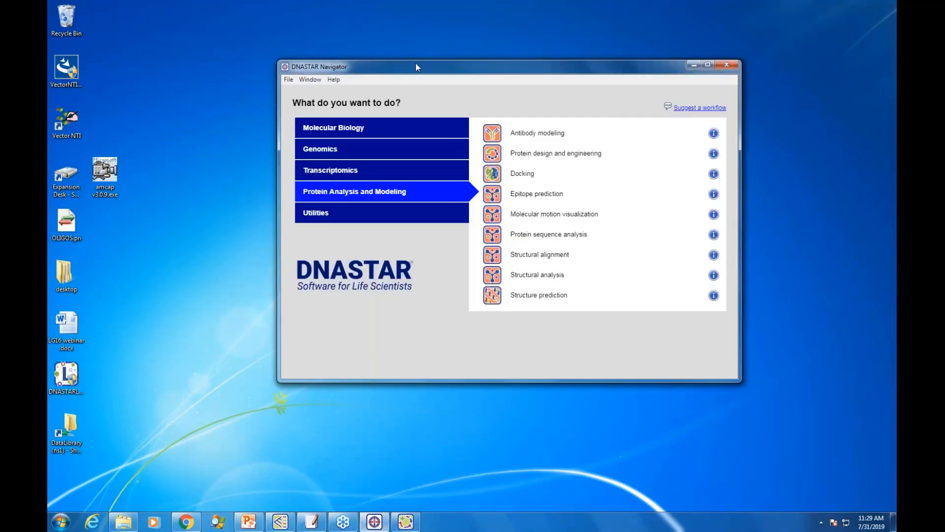
{"action": "left_click_drag", "start_coordinate": [415, 63], "coordinate": [333, 43]}
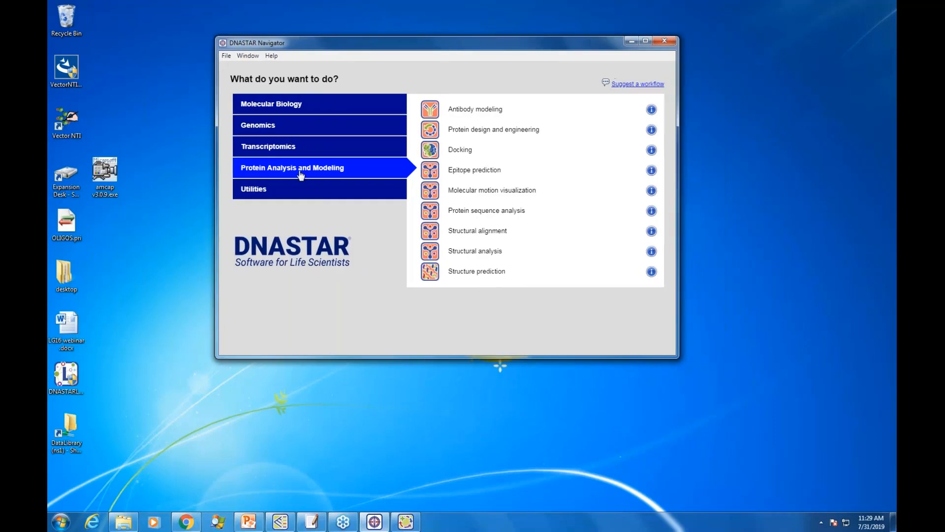
{"action": "left_click", "coordinate": [474, 132]}
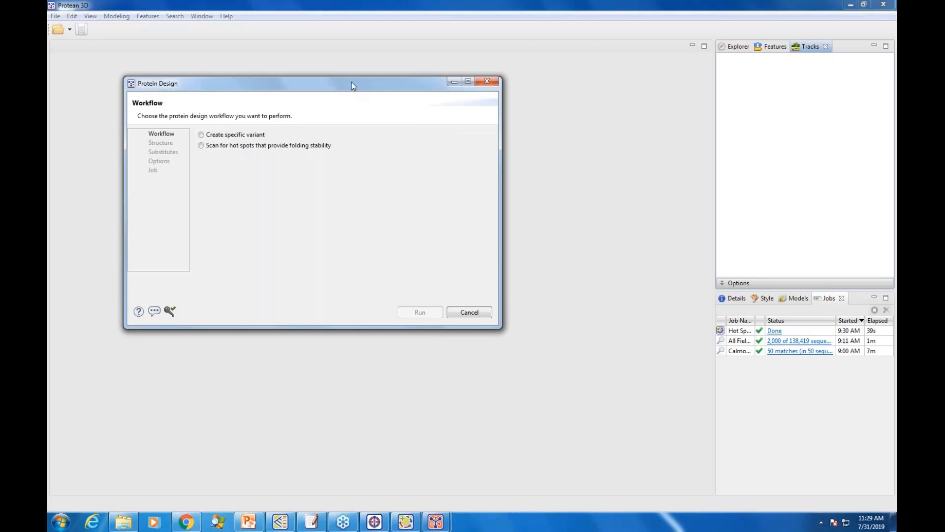
Step: Choose the protein design workflow that scans for hot spots that provide folding stability, and proceed to the structure settings
{"action": "left_click_drag", "start_coordinate": [351, 84], "coordinate": [415, 69]}
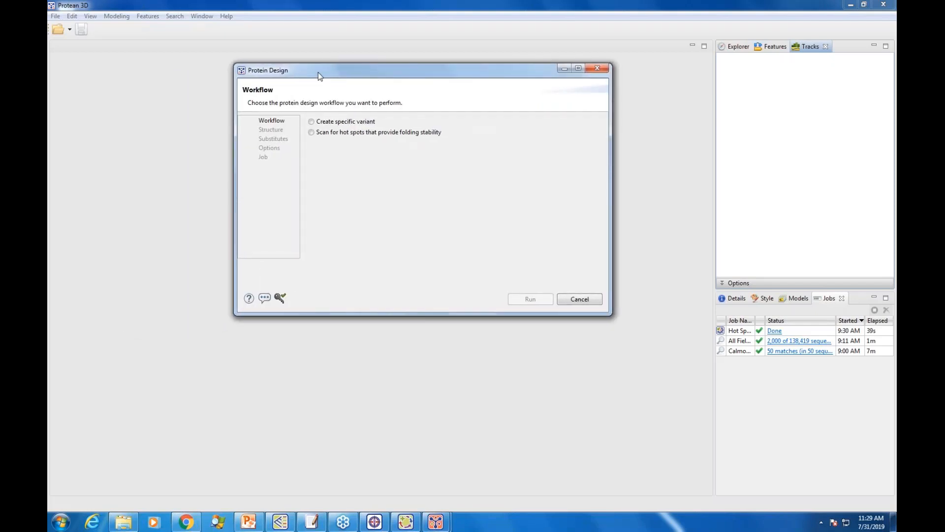
{"action": "left_click_drag", "start_coordinate": [321, 73], "coordinate": [316, 94]}
{"action": "left_click", "coordinate": [312, 154]}
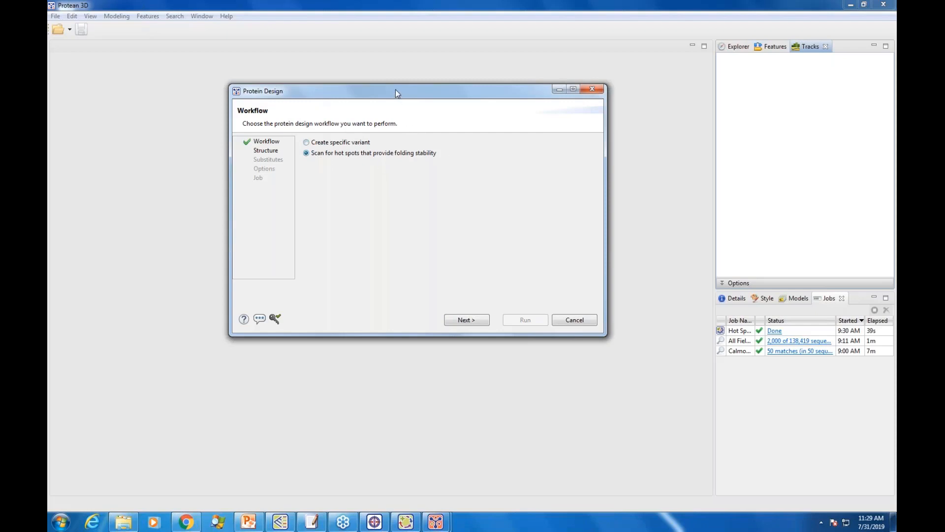
{"action": "left_click_drag", "start_coordinate": [394, 90], "coordinate": [382, 89]}
{"action": "left_click", "coordinate": [453, 320]}
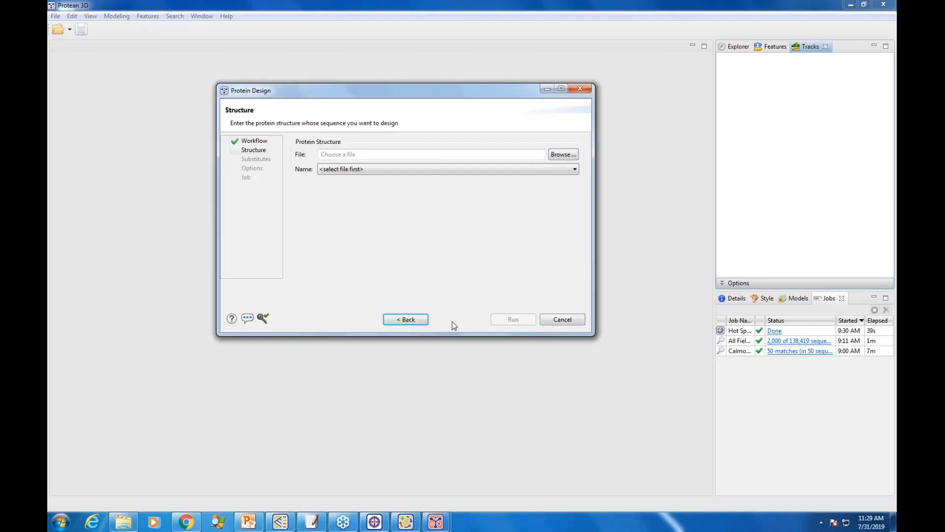
Step: Load 1lmb.structure from the structure files folder as the protein structure to design
{"action": "left_click", "coordinate": [560, 156]}
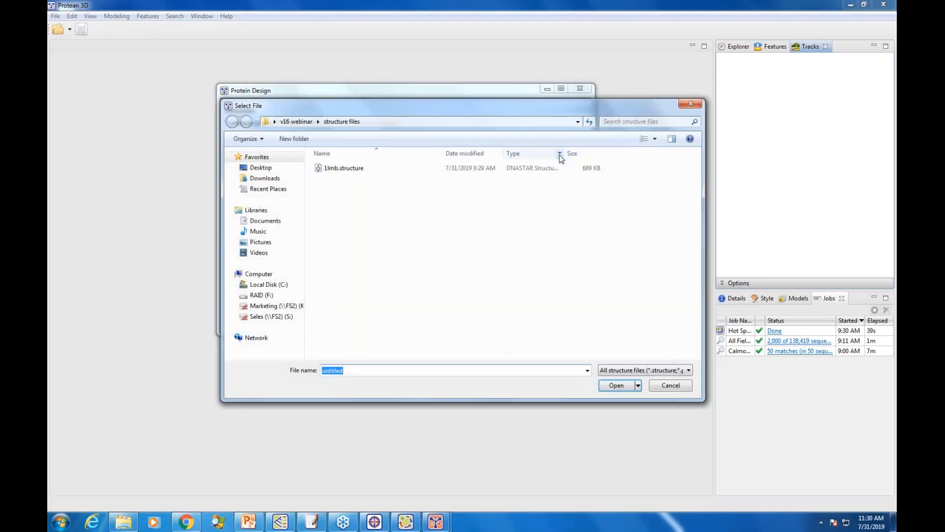
{"action": "left_click", "coordinate": [336, 169]}
{"action": "left_click", "coordinate": [615, 389]}
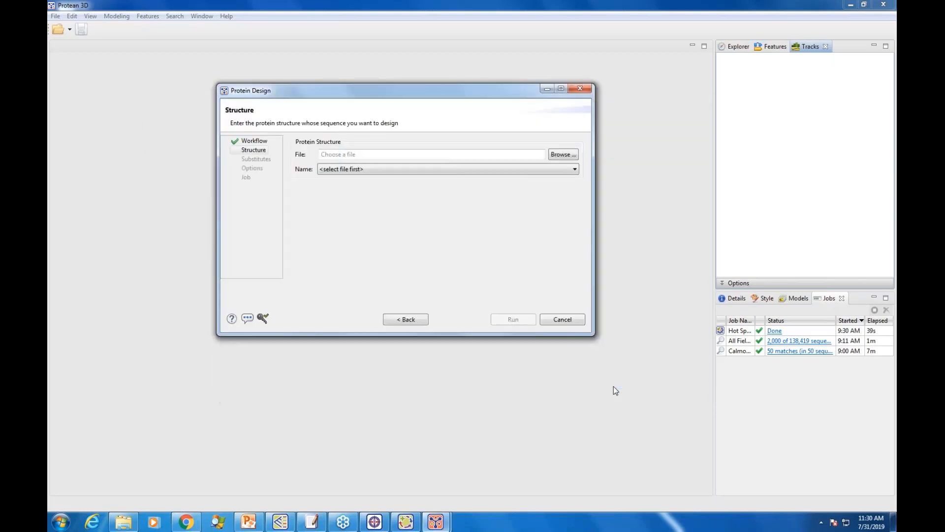
{"action": "left_click_drag", "start_coordinate": [378, 91], "coordinate": [431, 86]}
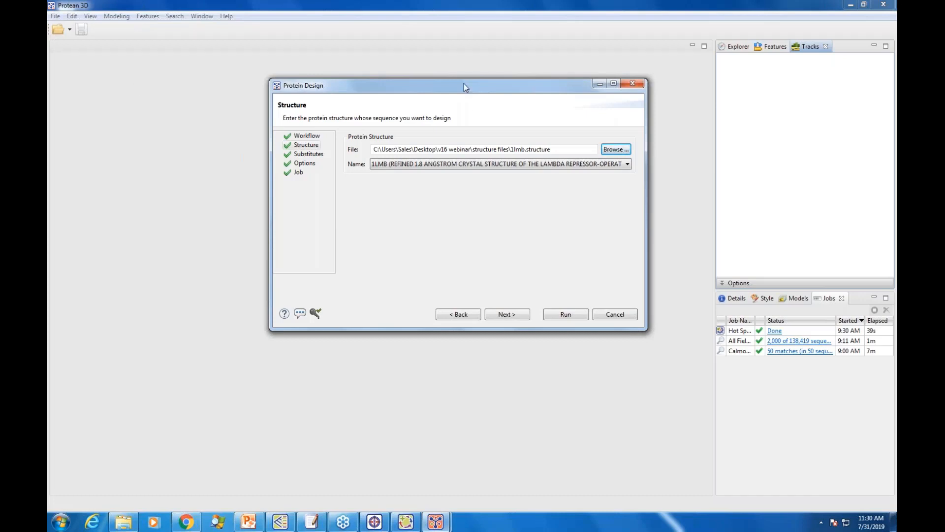
{"action": "left_click_drag", "start_coordinate": [463, 83], "coordinate": [429, 101]}
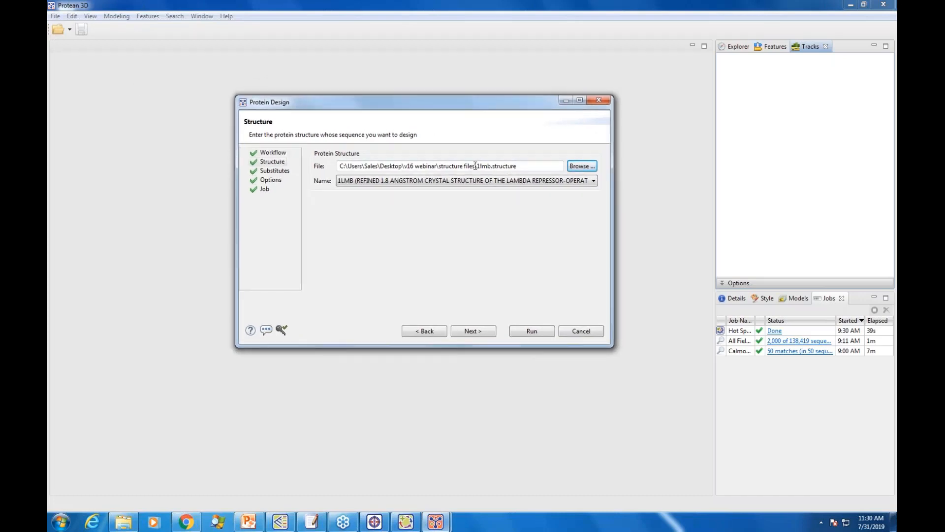
Step: Keep the residue ranges of chains 3 and 4 with Ala as the scanning residue, go through the options, and run the 1LMB hot spot scan
{"action": "left_click", "coordinate": [477, 333]}
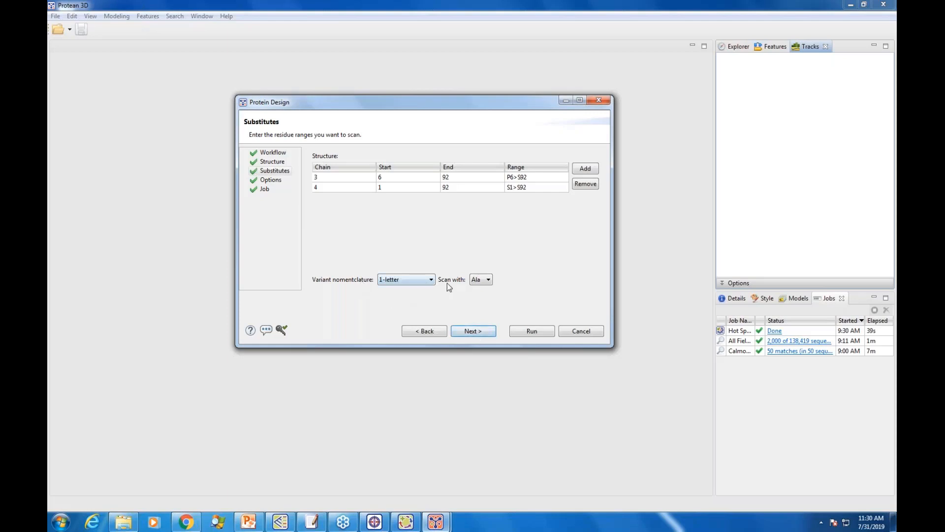
{"action": "left_click", "coordinate": [489, 279]}
{"action": "left_click", "coordinate": [531, 272]}
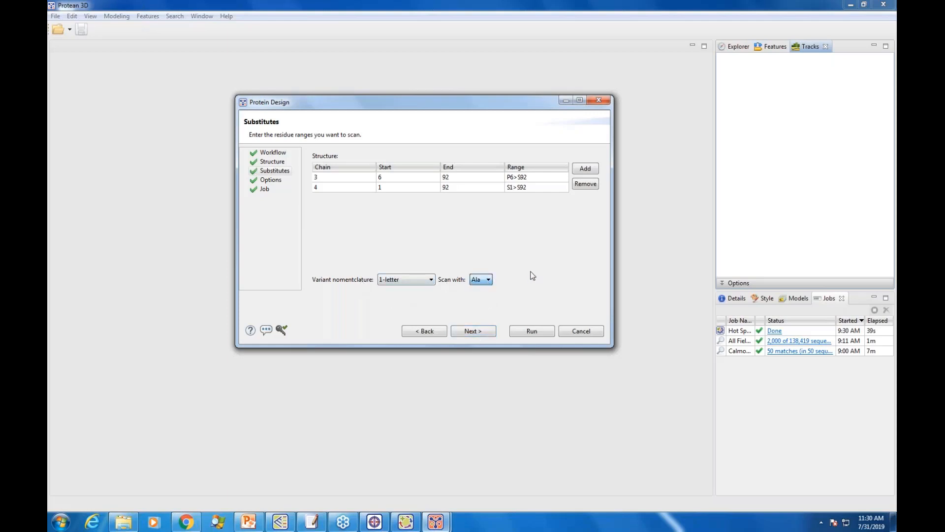
{"action": "left_click", "coordinate": [472, 330]}
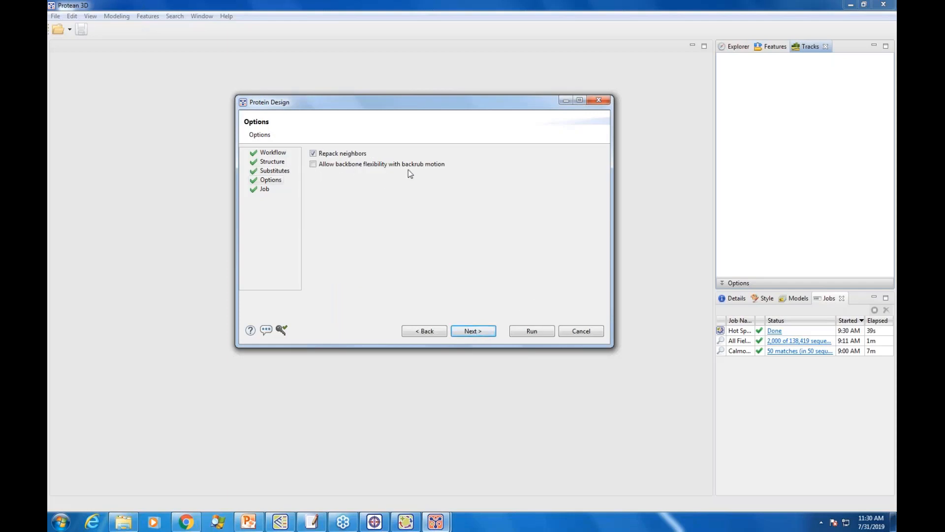
{"action": "left_click", "coordinate": [313, 153]}
{"action": "left_click", "coordinate": [473, 331]}
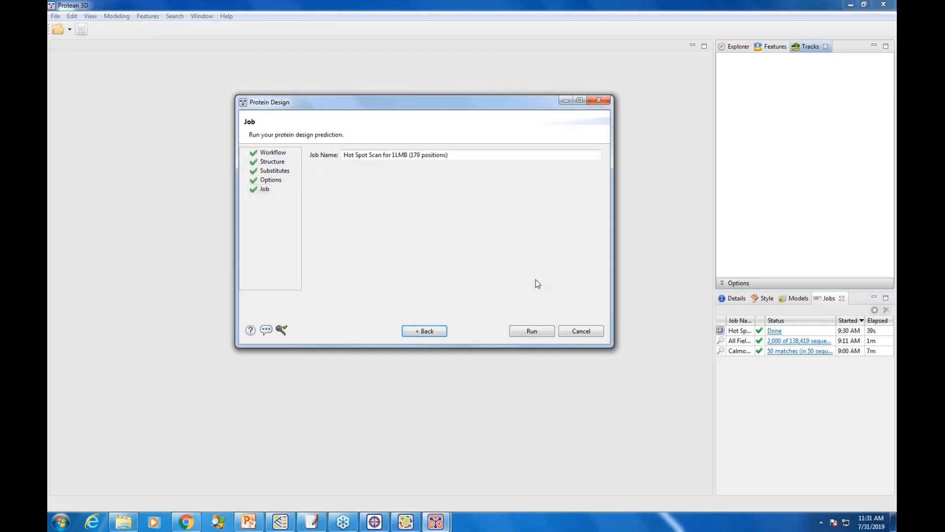
{"action": "left_click", "coordinate": [530, 332]}
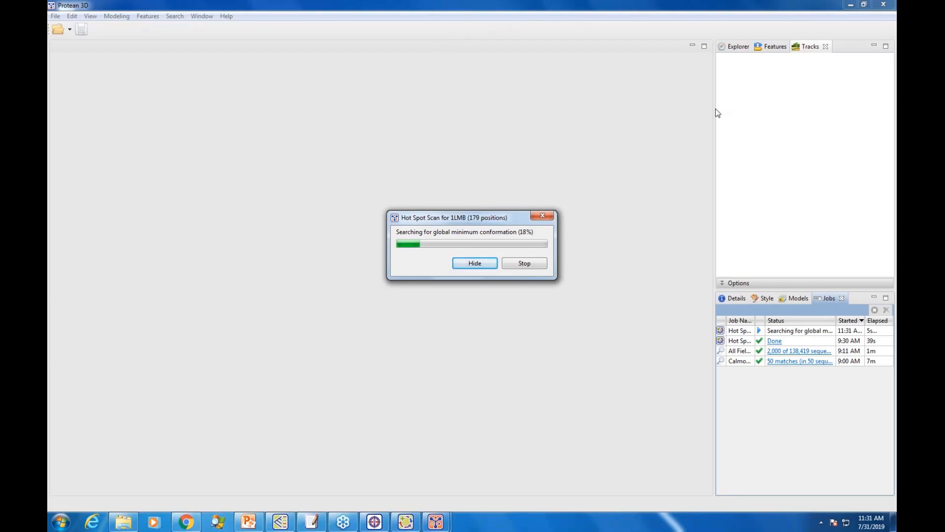
Step: Widen the job list and uncover the progress dialog to check the running hot spot scan's status
{"action": "left_click_drag", "start_coordinate": [718, 114], "coordinate": [585, 106]}
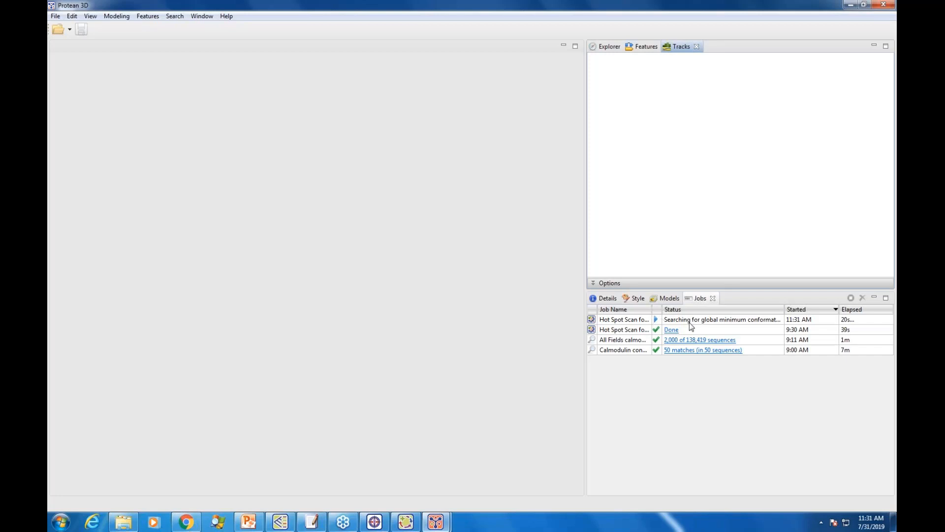
{"action": "mouse_move", "coordinate": [696, 323]}
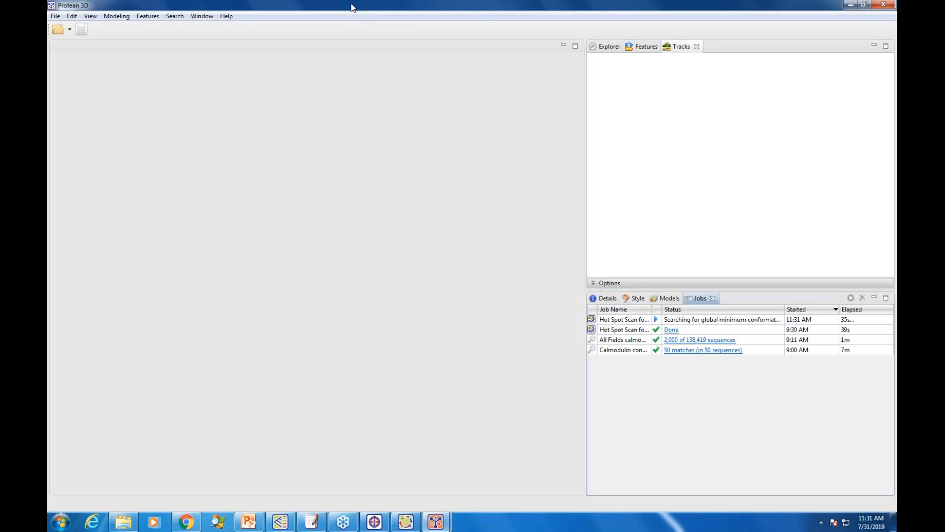
{"action": "left_click_drag", "start_coordinate": [345, 9], "coordinate": [413, 275]}
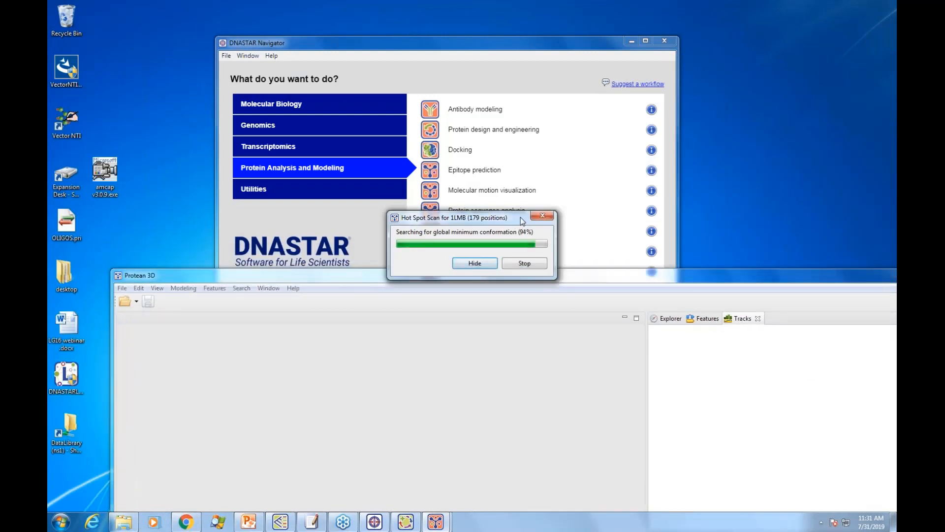
{"action": "left_click_drag", "start_coordinate": [516, 220], "coordinate": [749, 111]}
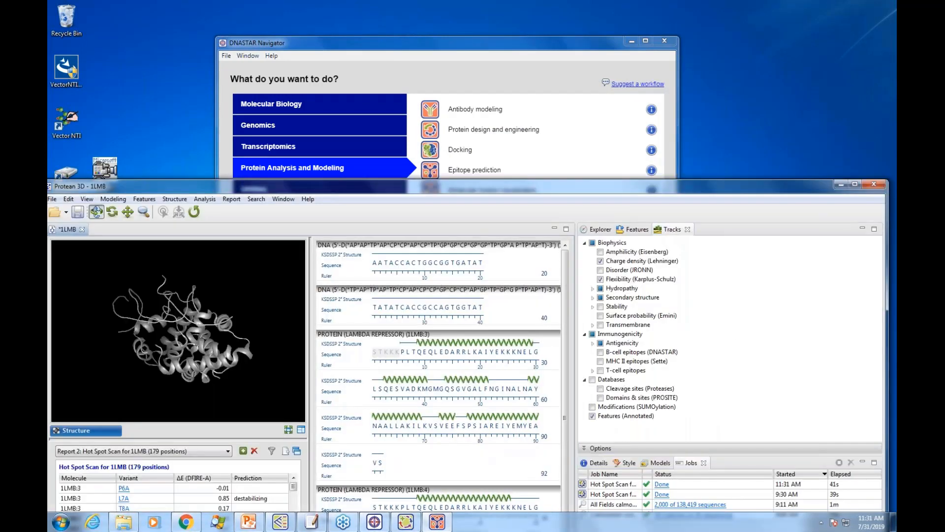
Step: Bring the whole 1LMB results window into view, widen the Job Name column, and enlarge the structure, report and sequence views
{"action": "left_click_drag", "start_coordinate": [654, 176], "coordinate": [659, 21]}
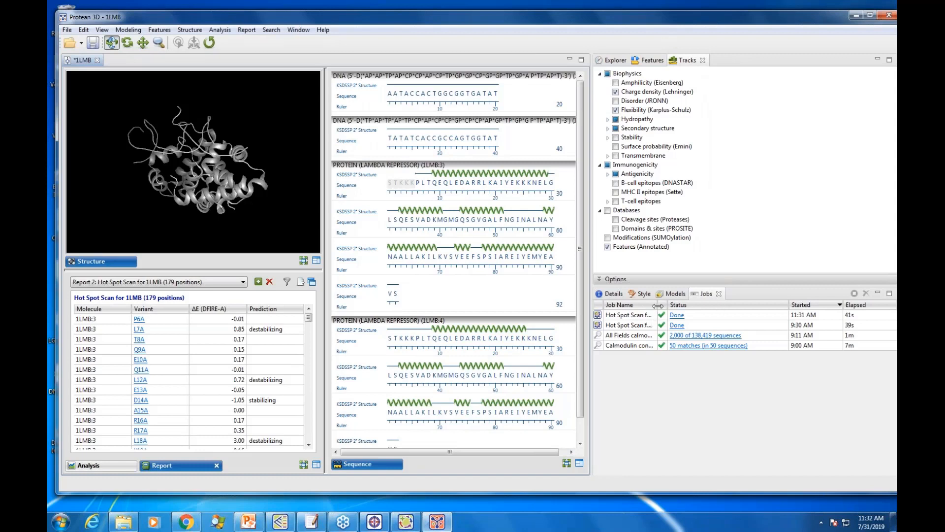
{"action": "left_click_drag", "start_coordinate": [678, 305], "coordinate": [713, 306]}
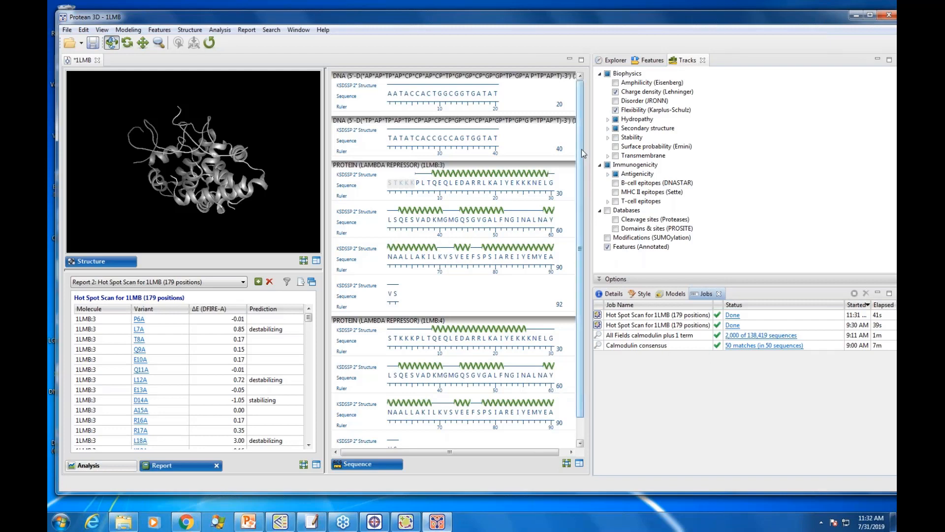
{"action": "left_click_drag", "start_coordinate": [590, 144], "coordinate": [748, 147]}
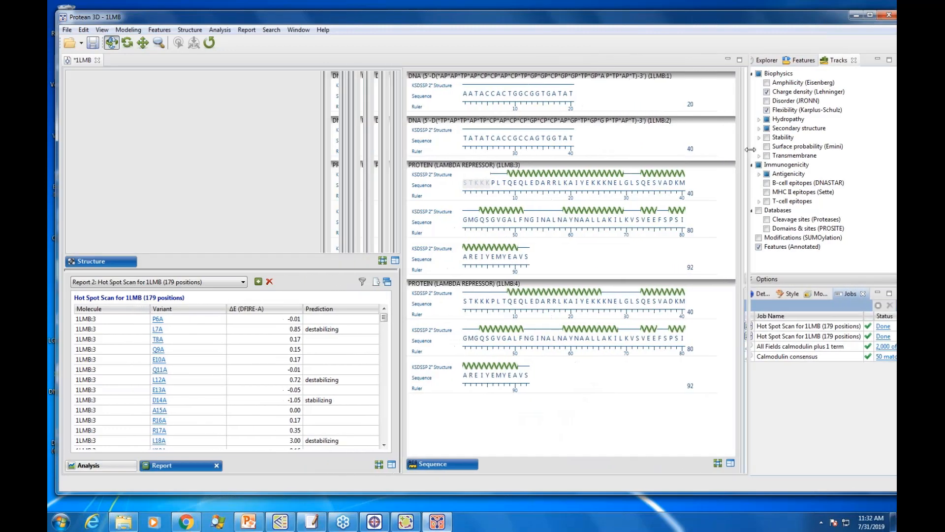
Step: Rotate the 1LMB structure and examine the variants, energy changes and predictions in the hot spot scan report
{"action": "left_click_drag", "start_coordinate": [284, 138], "coordinate": [275, 111]}
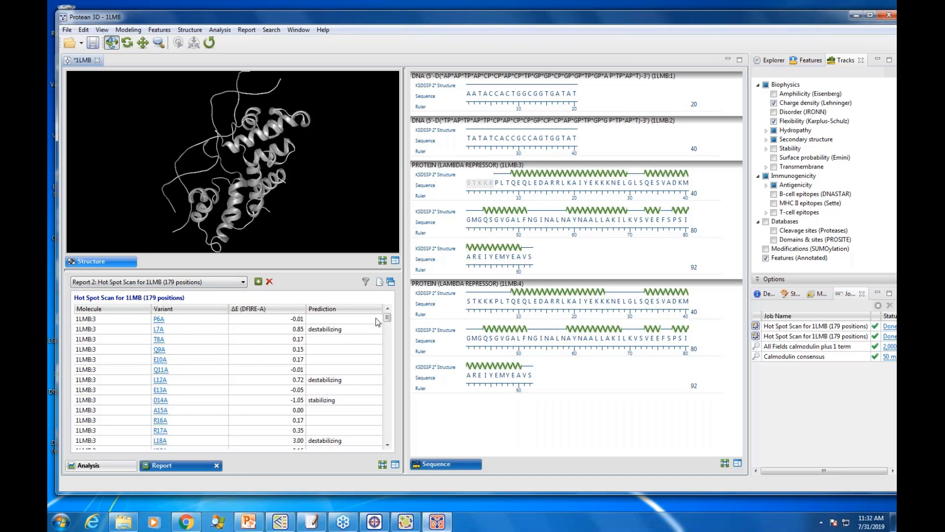
{"action": "mouse_move", "coordinate": [388, 320]}
{"action": "left_mouse_down"}
{"action": "mouse_move", "coordinate": [389, 432]}
{"action": "mouse_move", "coordinate": [390, 308]}
{"action": "left_mouse_up"}
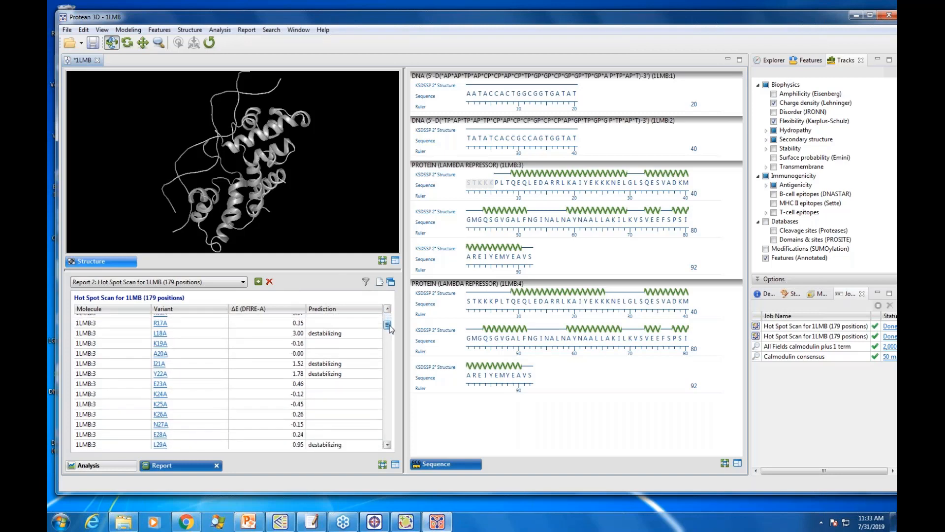
{"action": "mouse_move", "coordinate": [387, 318]}
{"action": "left_mouse_down"}
{"action": "mouse_move", "coordinate": [388, 348]}
{"action": "mouse_move", "coordinate": [387, 315]}
{"action": "left_mouse_up"}
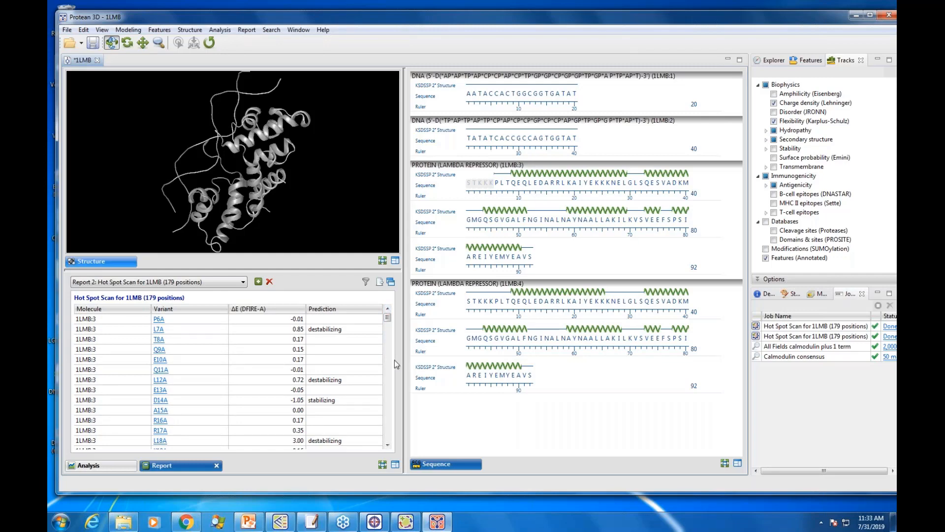
Step: Filter the 1LMB hot spot scan report to variants whose Prediction is stabilizing
{"action": "left_click", "coordinate": [366, 282]}
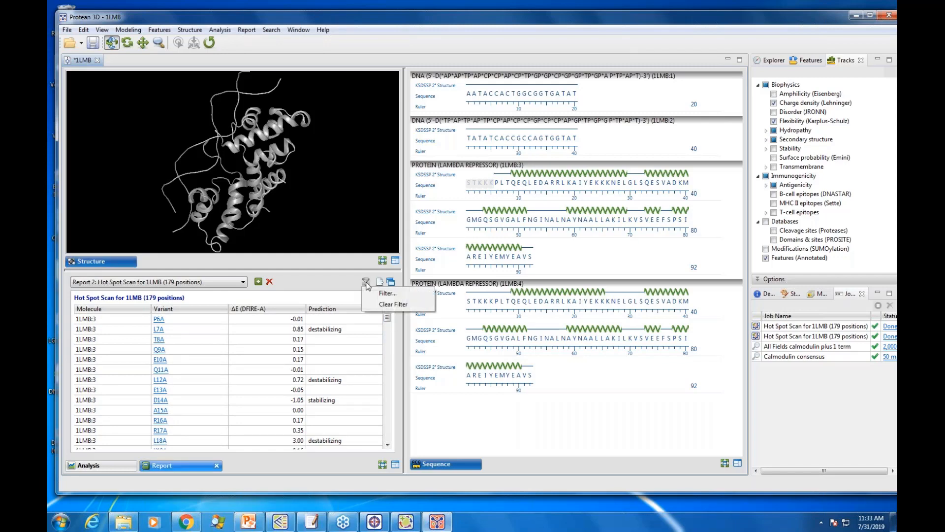
{"action": "left_click", "coordinate": [389, 293]}
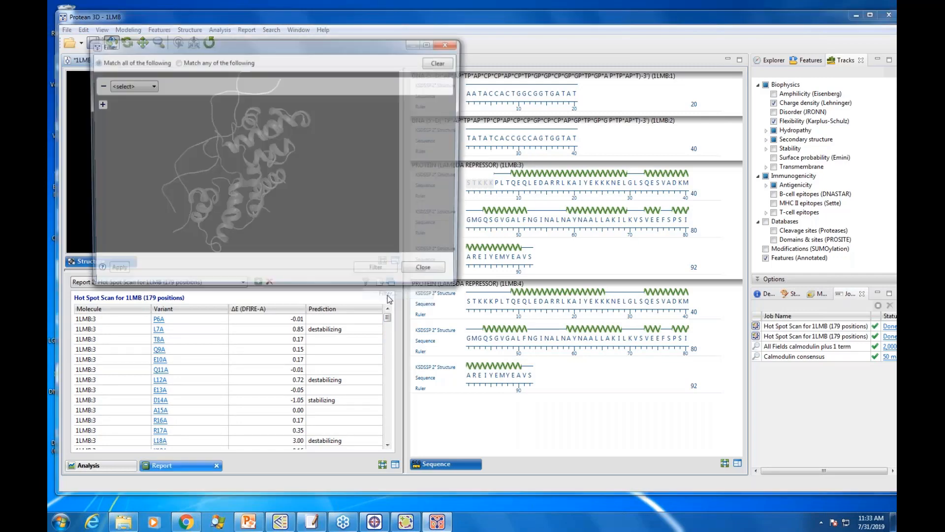
{"action": "left_click", "coordinate": [148, 85]}
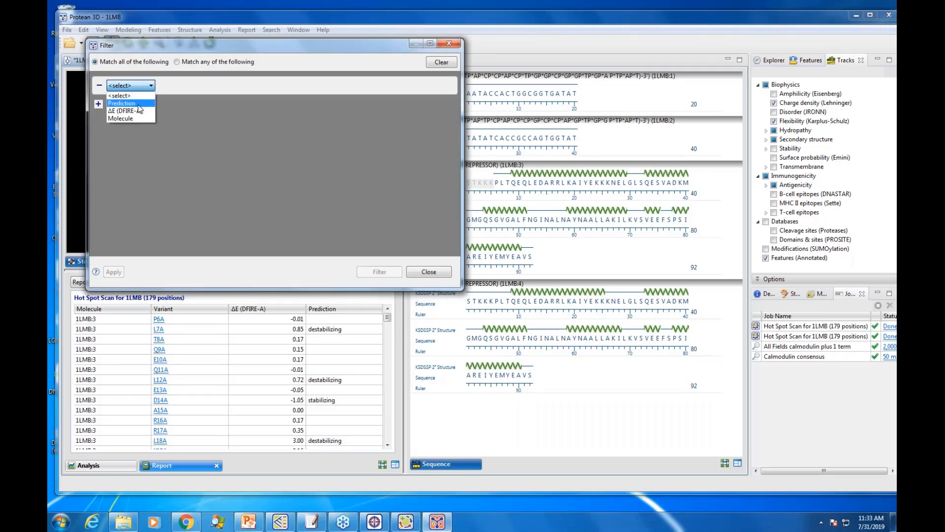
{"action": "left_click", "coordinate": [138, 104]}
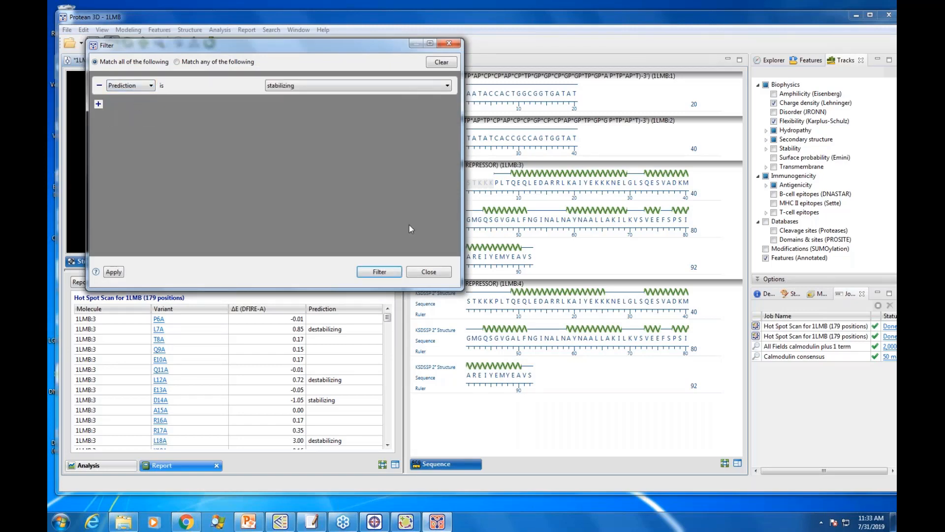
{"action": "left_click", "coordinate": [378, 272]}
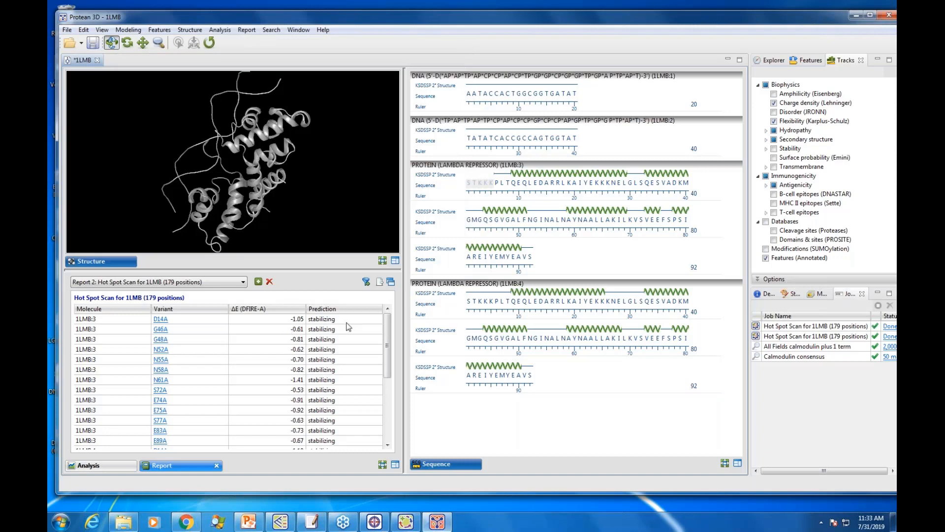
{"action": "mouse_move", "coordinate": [388, 327]}
{"action": "left_mouse_down"}
{"action": "mouse_move", "coordinate": [390, 341]}
{"action": "mouse_move", "coordinate": [393, 322]}
{"action": "left_mouse_up"}
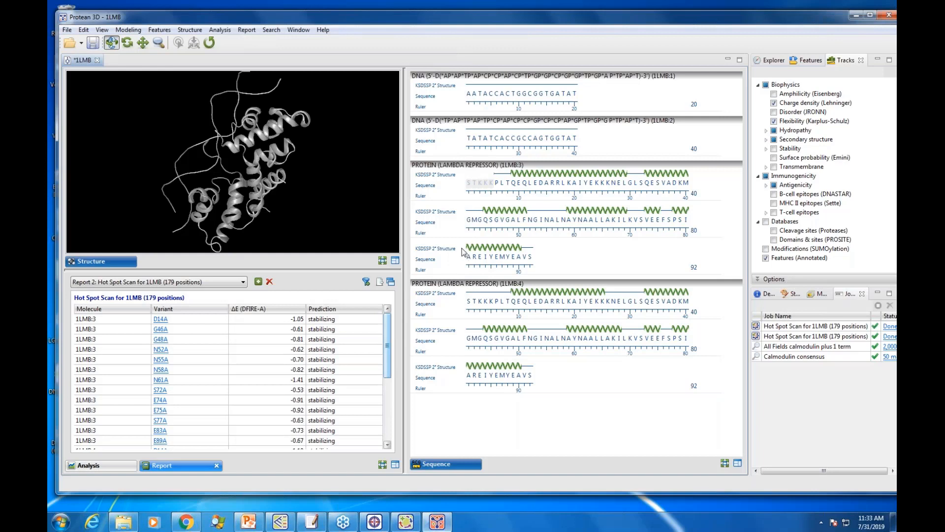
Step: Generate the D14A variant structure for chain 3 from the report and inspect its mutated residue up close
{"action": "left_click", "coordinate": [148, 319]}
{"action": "left_click", "coordinate": [160, 319]}
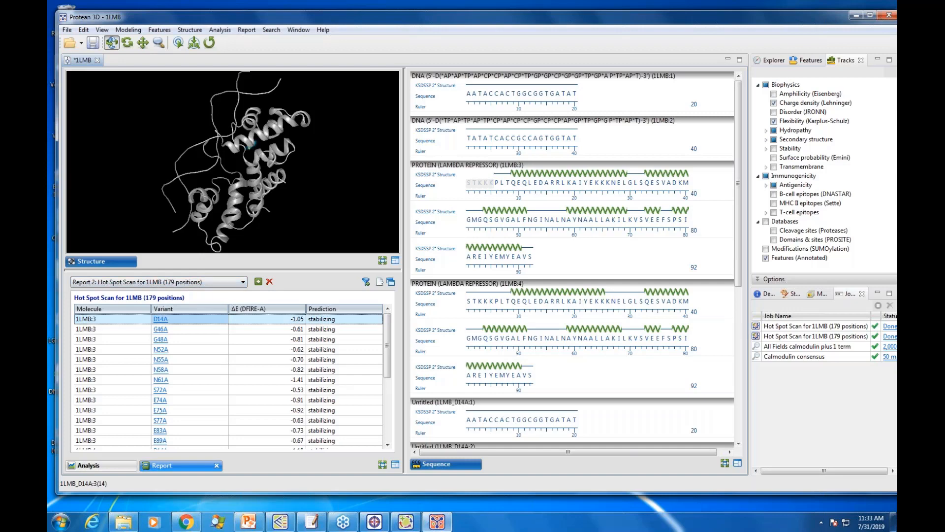
{"action": "left_click_drag", "start_coordinate": [235, 139], "coordinate": [171, 120]}
{"action": "left_click", "coordinate": [194, 43]}
{"action": "scroll", "coordinate": [250, 176], "scroll_direction": "up", "scroll_amount": 10}
{"action": "scroll", "coordinate": [233, 172], "scroll_direction": "down", "scroll_amount": 3}
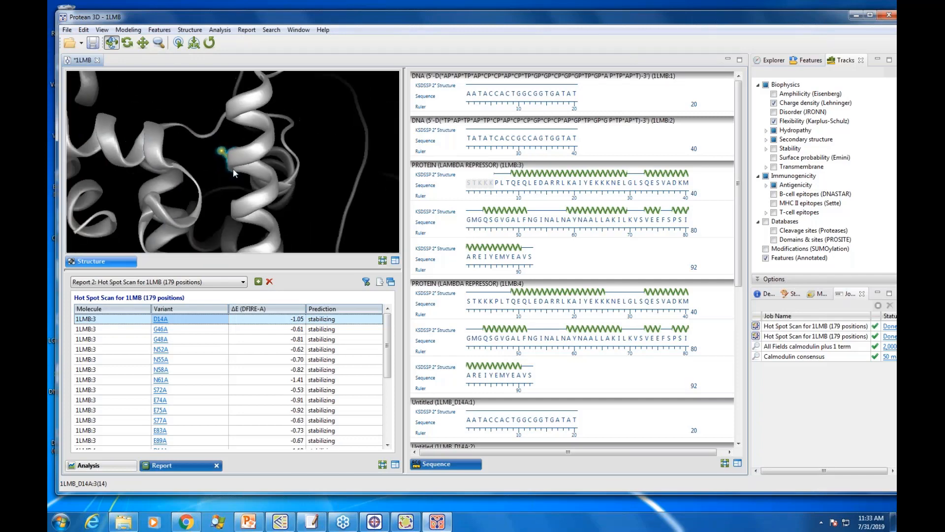
{"action": "scroll", "coordinate": [233, 172], "scroll_direction": "down", "scroll_amount": 3}
{"action": "scroll", "coordinate": [233, 172], "scroll_direction": "up", "scroll_amount": 2}
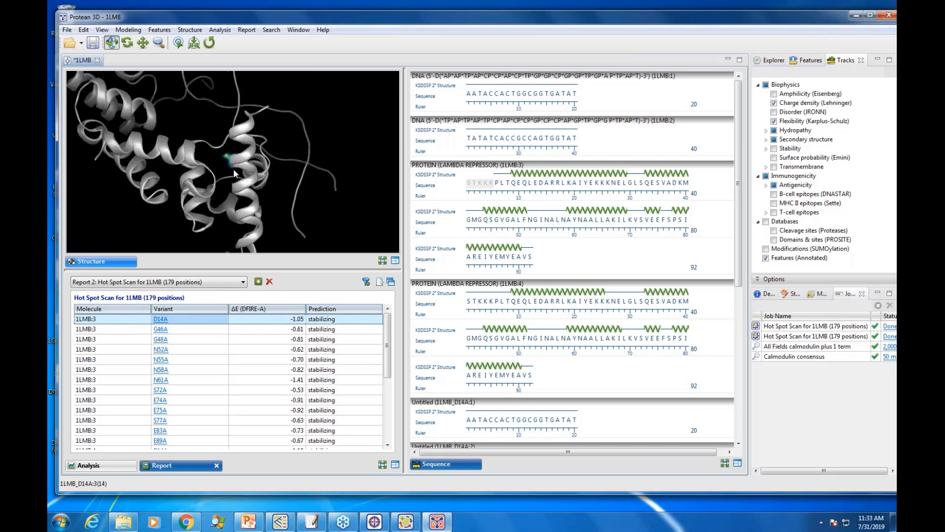
{"action": "left_click_drag", "start_coordinate": [234, 173], "coordinate": [225, 149]}
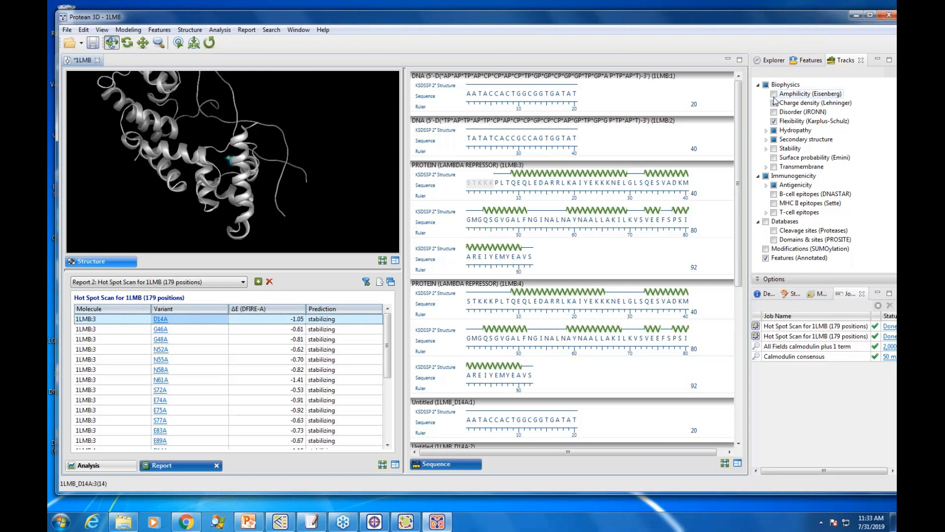
Step: Hide DNA chains 1 and 2 of 1LMB in the molecule list and show both again
{"action": "left_click", "coordinate": [774, 62]}
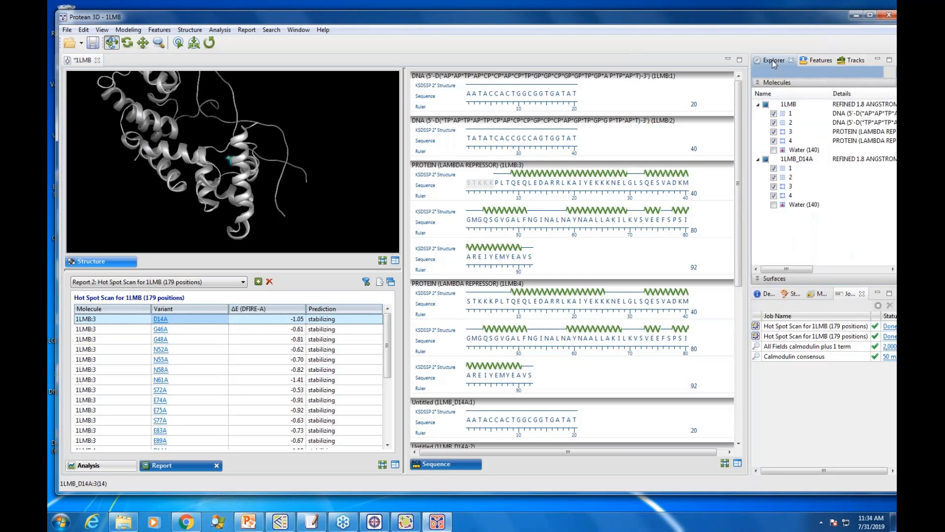
{"action": "left_click", "coordinate": [773, 114]}
{"action": "left_click", "coordinate": [774, 123]}
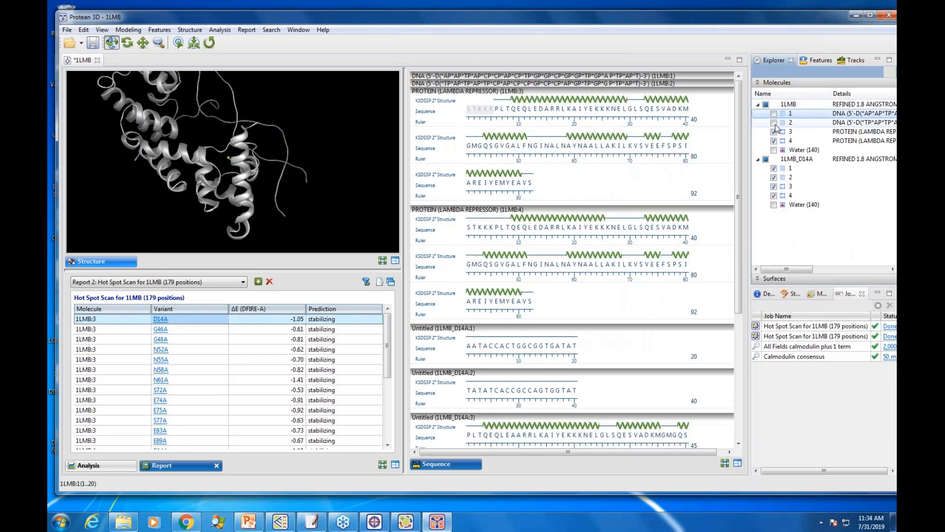
{"action": "left_click", "coordinate": [774, 123]}
{"action": "left_click", "coordinate": [773, 113]}
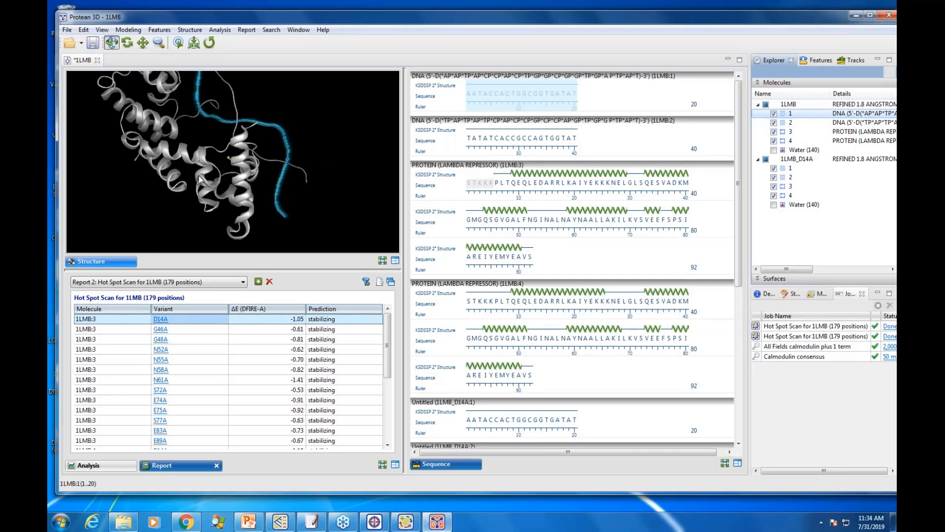
Step: Examine the substituted residue's position relative to the helices and DNA, and review the remaining stabilizing variants in the report
{"action": "left_click_drag", "start_coordinate": [195, 169], "coordinate": [230, 199]}
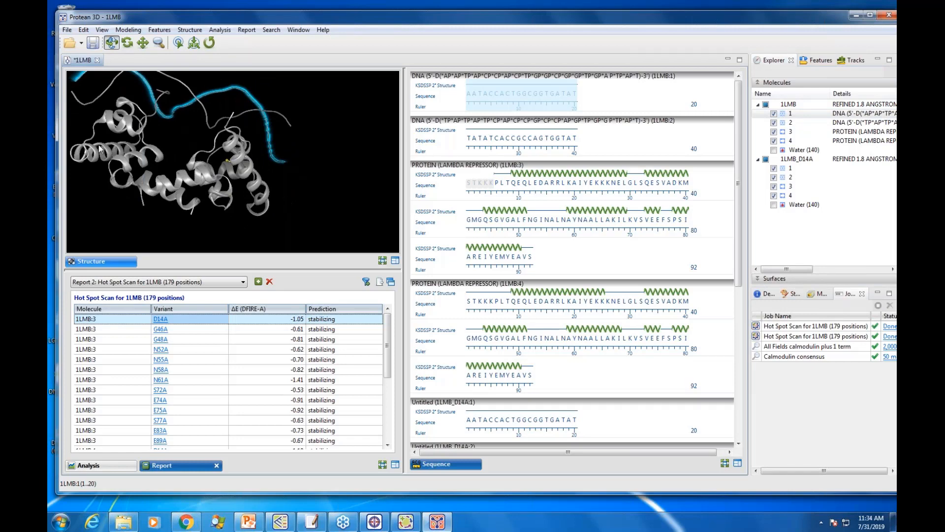
{"action": "mouse_move", "coordinate": [116, 119]}
{"action": "left_mouse_down"}
{"action": "mouse_move", "coordinate": [261, 185]}
{"action": "mouse_move", "coordinate": [219, 160]}
{"action": "mouse_move", "coordinate": [112, 131]}
{"action": "left_mouse_up"}
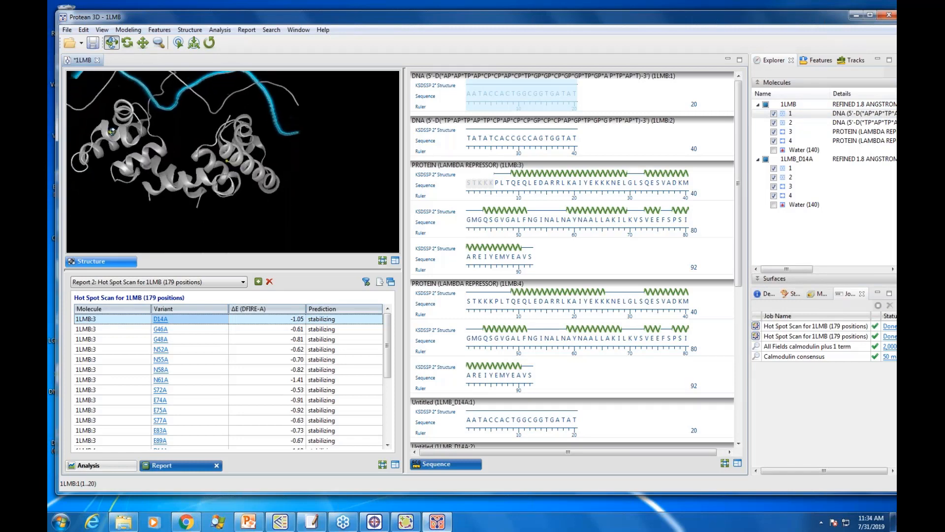
{"action": "scroll", "coordinate": [235, 161], "scroll_direction": "up", "scroll_amount": 10}
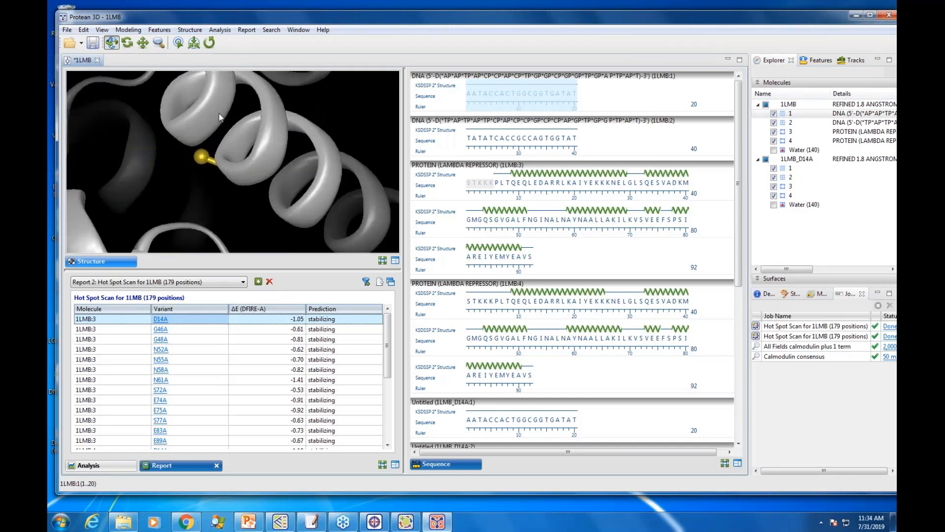
{"action": "scroll", "coordinate": [219, 117], "scroll_direction": "down", "scroll_amount": 10}
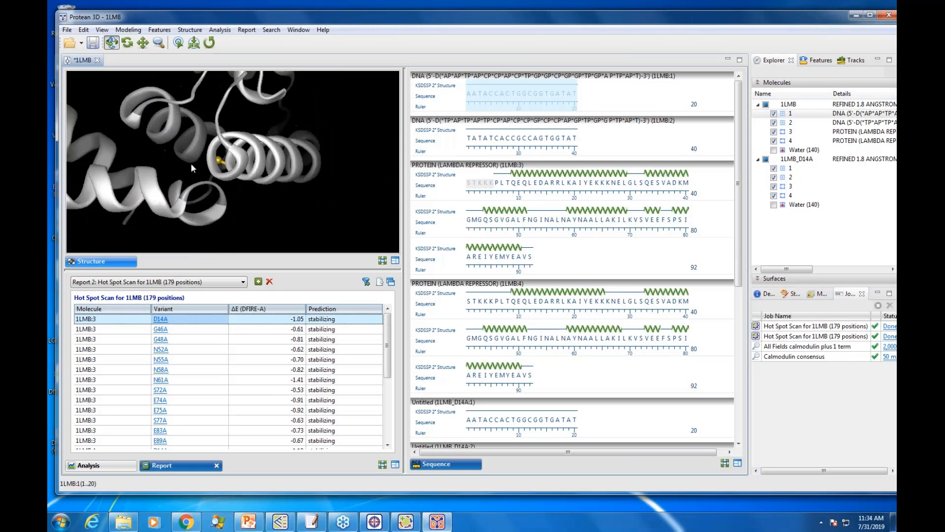
{"action": "left_click_drag", "start_coordinate": [190, 164], "coordinate": [246, 170]}
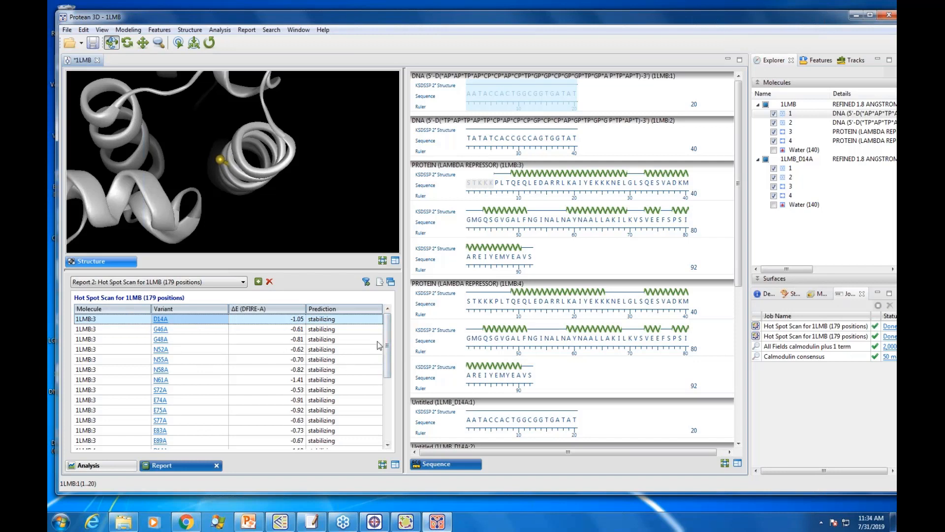
{"action": "left_click_drag", "start_coordinate": [387, 341], "coordinate": [386, 375]}
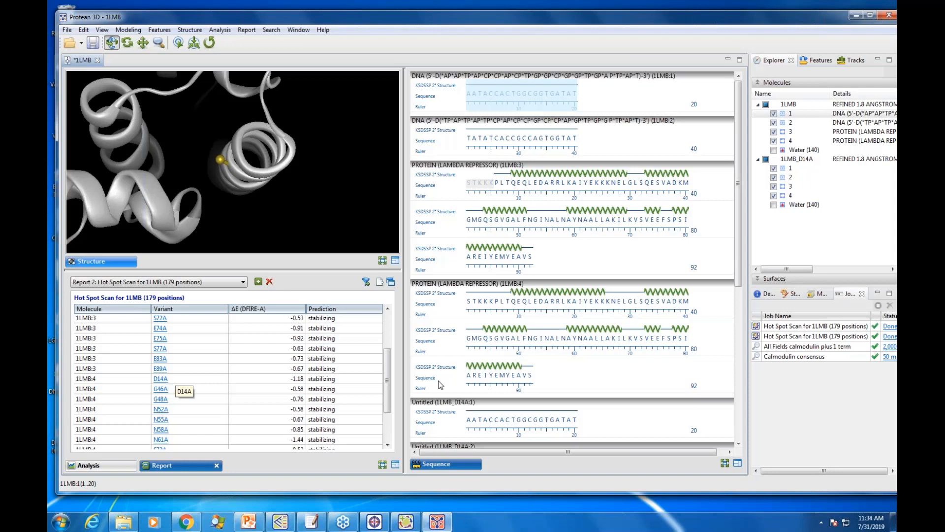
Step: Move the Analysis view into the Sequence view's pane and return to the start of the stabilizing variants list
{"action": "left_click", "coordinate": [109, 466]}
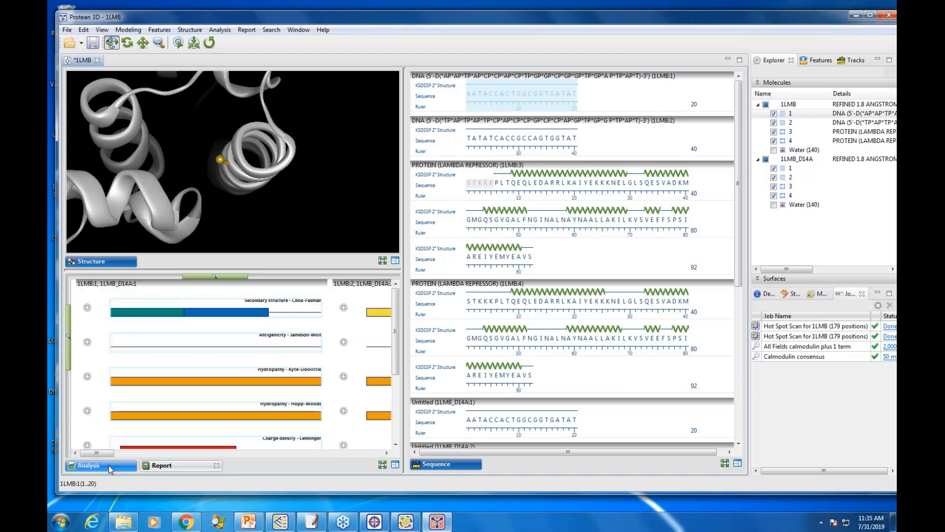
{"action": "left_click_drag", "start_coordinate": [109, 469], "coordinate": [554, 470]}
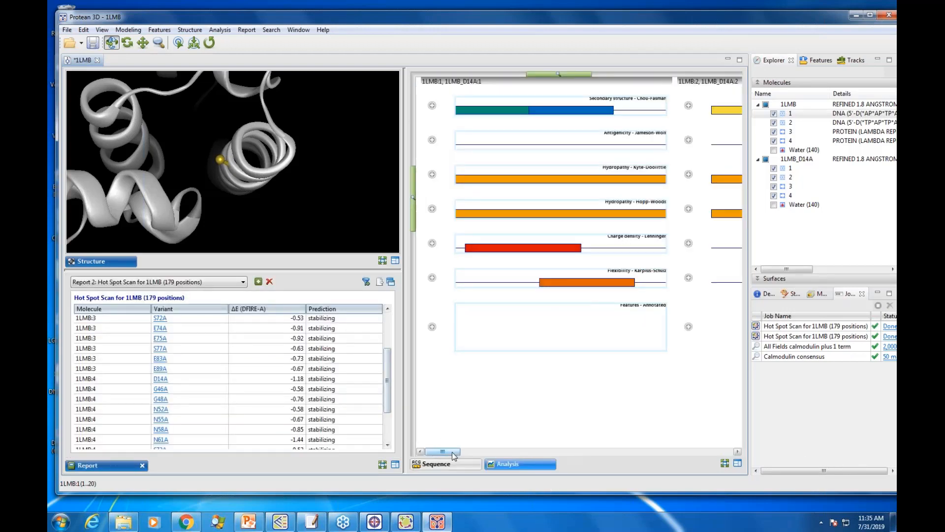
{"action": "left_click", "coordinate": [487, 452]}
{"action": "left_click_drag", "start_coordinate": [487, 454], "coordinate": [451, 458]}
{"action": "left_click_drag", "start_coordinate": [388, 367], "coordinate": [374, 330]}
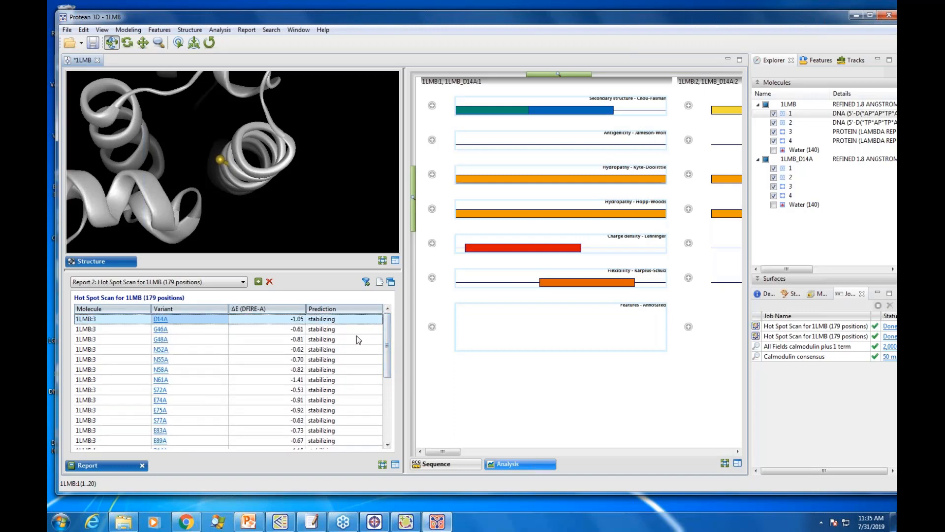
Step: Close the 1LMB document without saving it and open a fresh copy of 1LMB from the PDB
{"action": "left_click", "coordinate": [98, 60]}
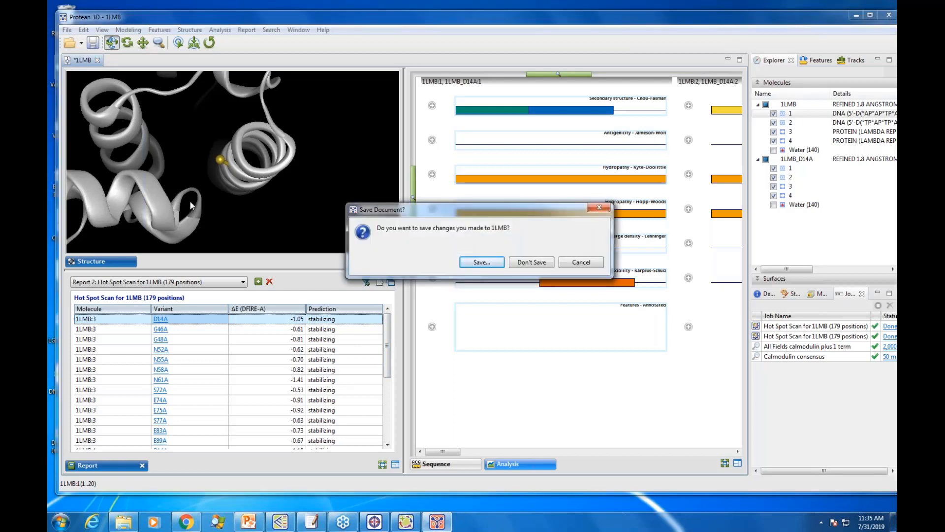
{"action": "left_click", "coordinate": [534, 265]}
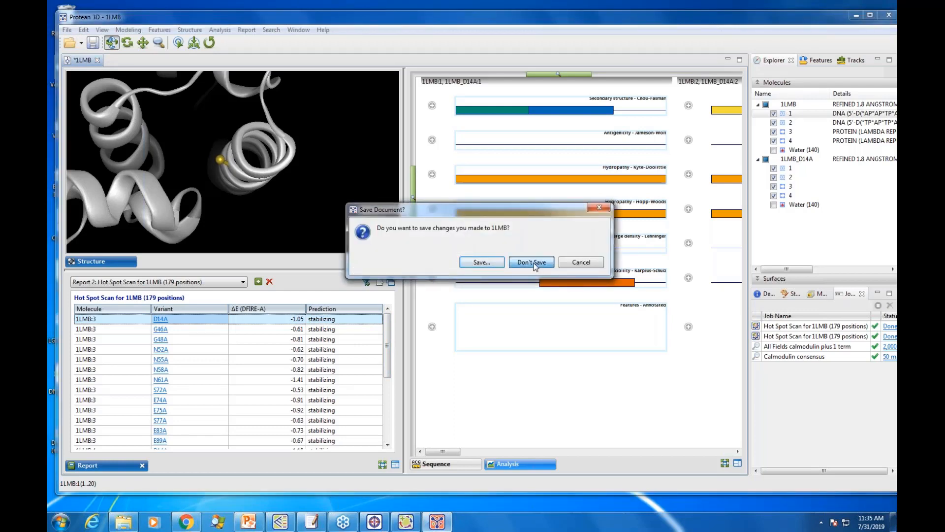
{"action": "left_click", "coordinate": [67, 30]}
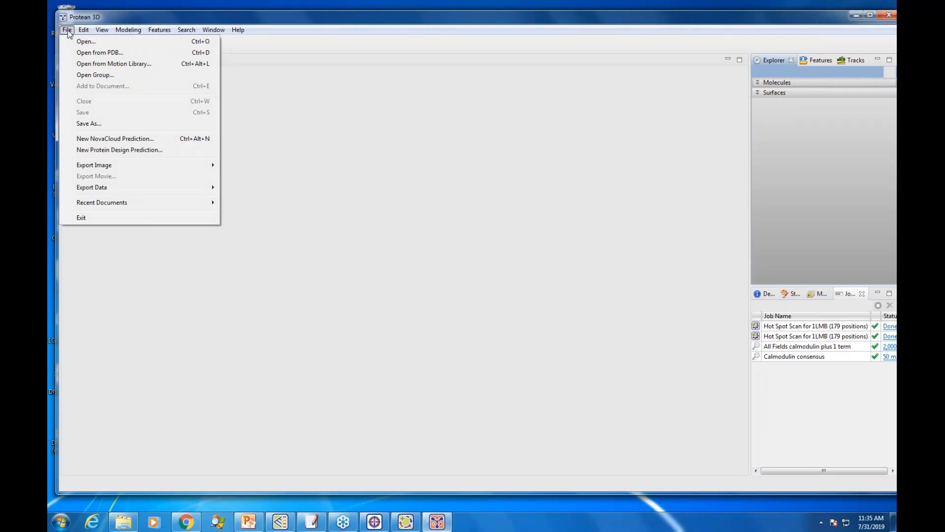
{"action": "left_click", "coordinate": [91, 54]}
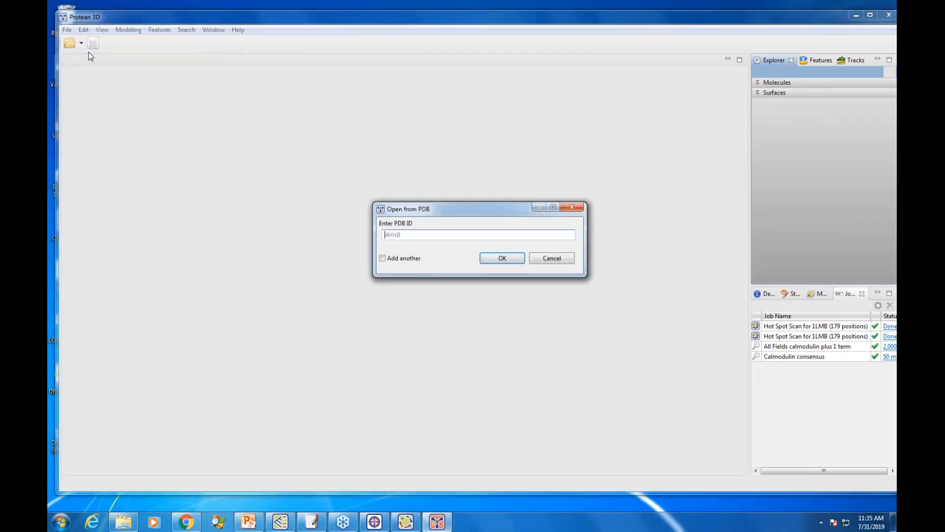
{"action": "type", "text": "1LM"}
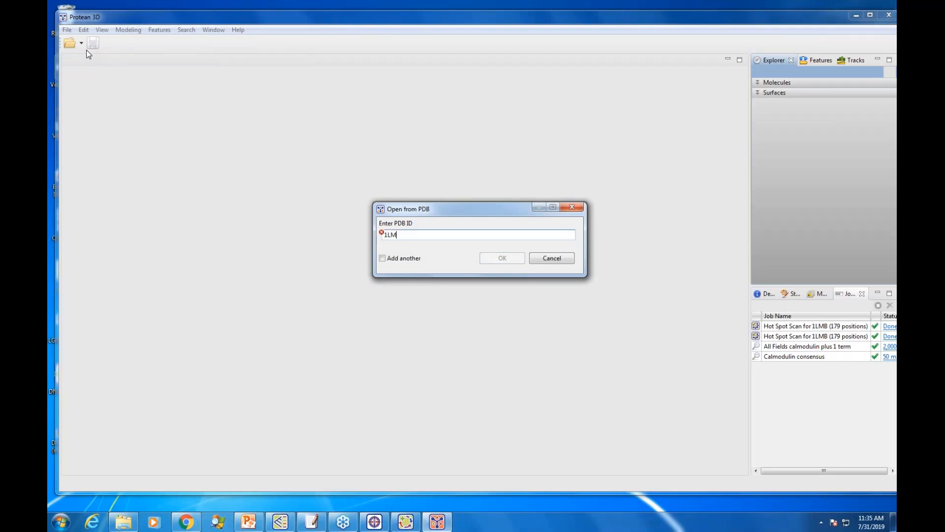
{"action": "type", "text": "B"}
{"action": "left_click", "coordinate": [503, 258]}
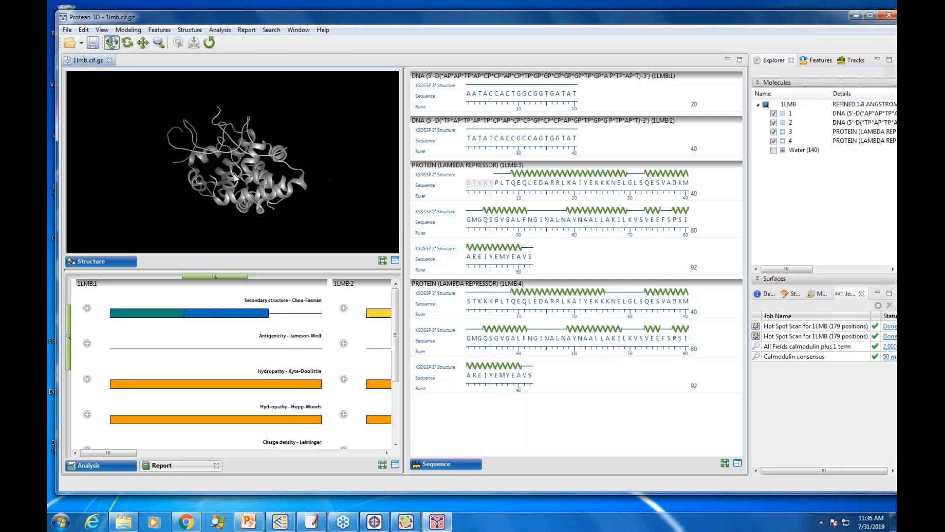
Step: Rotate the 1LMB structure and look over the protein design options for creating variants and scanning for hot spots
{"action": "left_click_drag", "start_coordinate": [237, 176], "coordinate": [314, 195]}
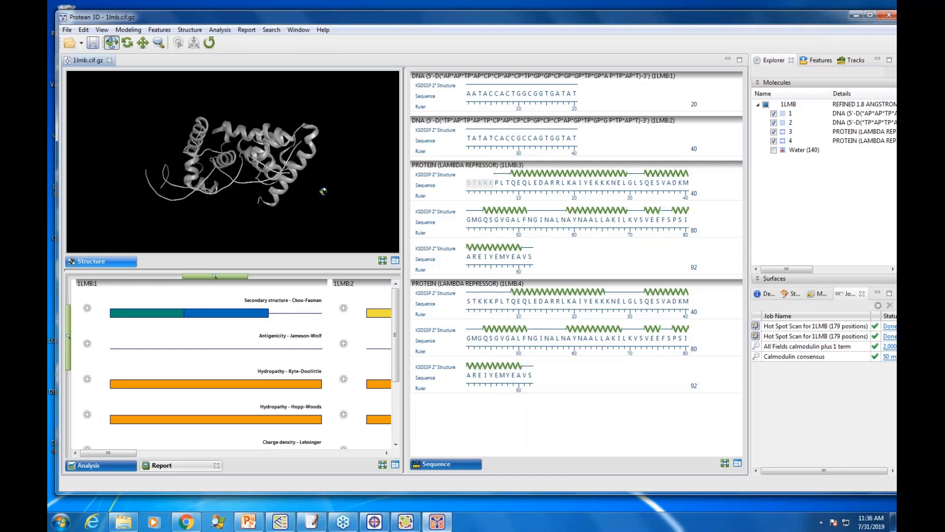
{"action": "left_click_drag", "start_coordinate": [314, 194], "coordinate": [159, 168]}
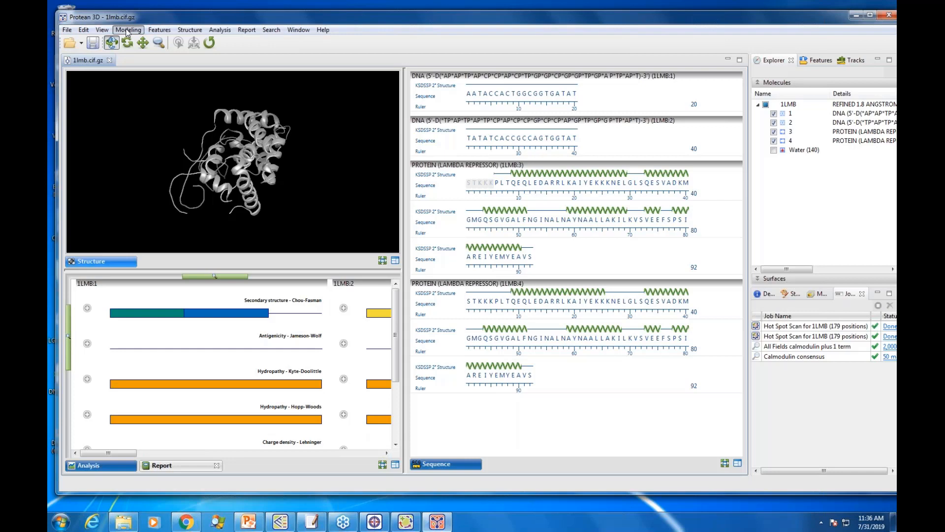
{"action": "left_click", "coordinate": [127, 30]}
{"action": "mouse_move", "coordinate": [164, 78]}
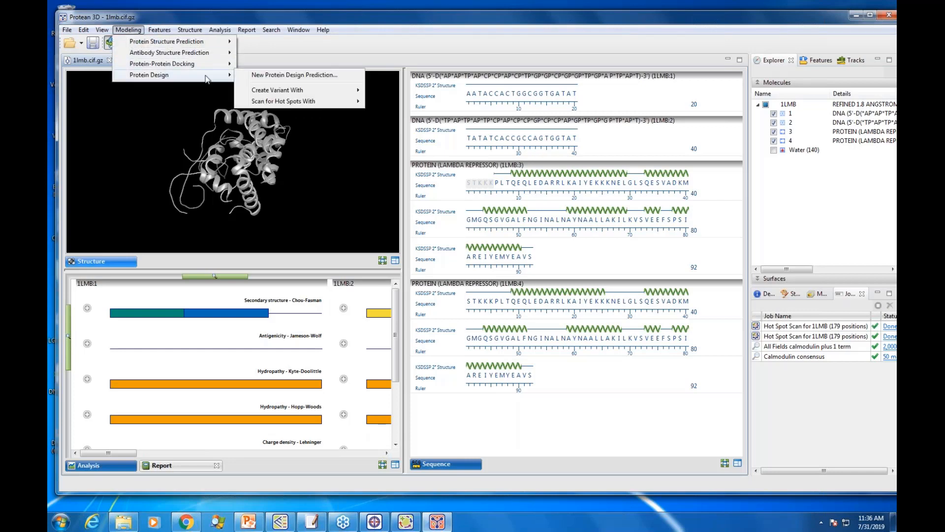
{"action": "mouse_move", "coordinate": [289, 94]}
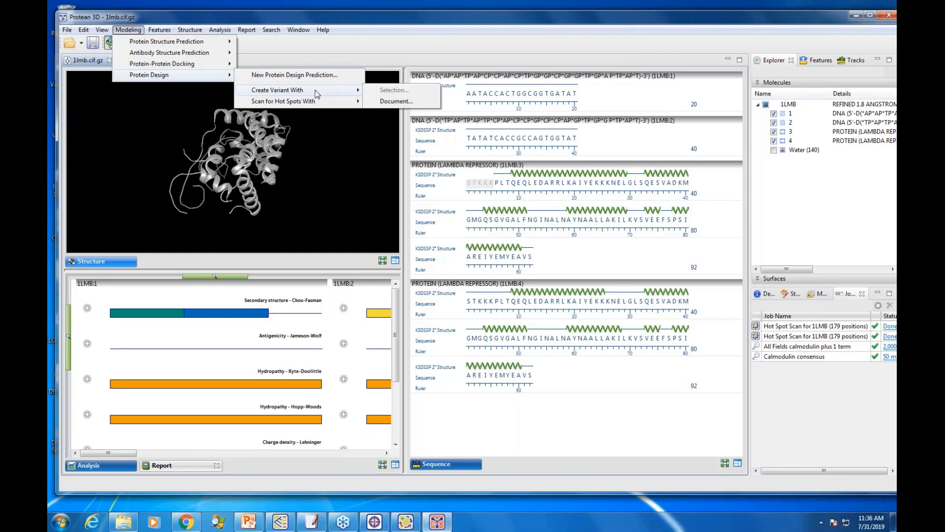
{"action": "mouse_move", "coordinate": [317, 101]}
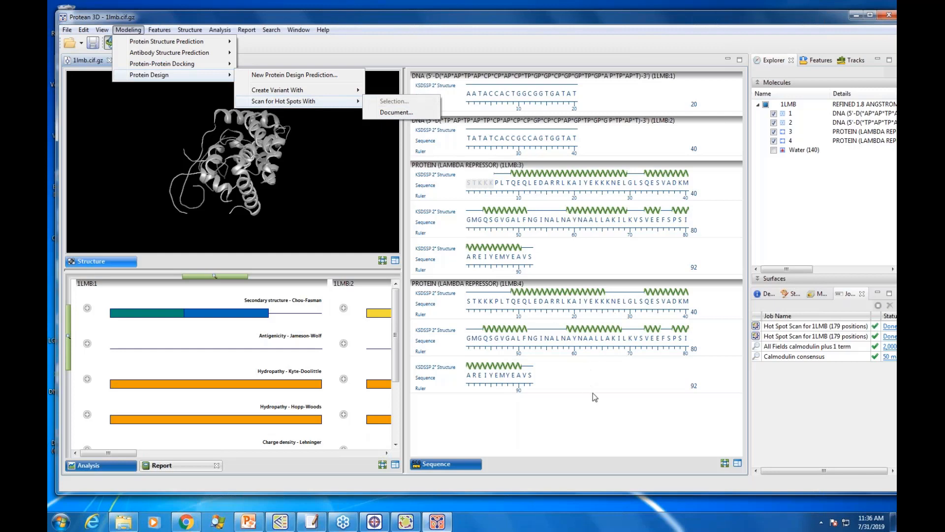
{"action": "left_click", "coordinate": [559, 251]}
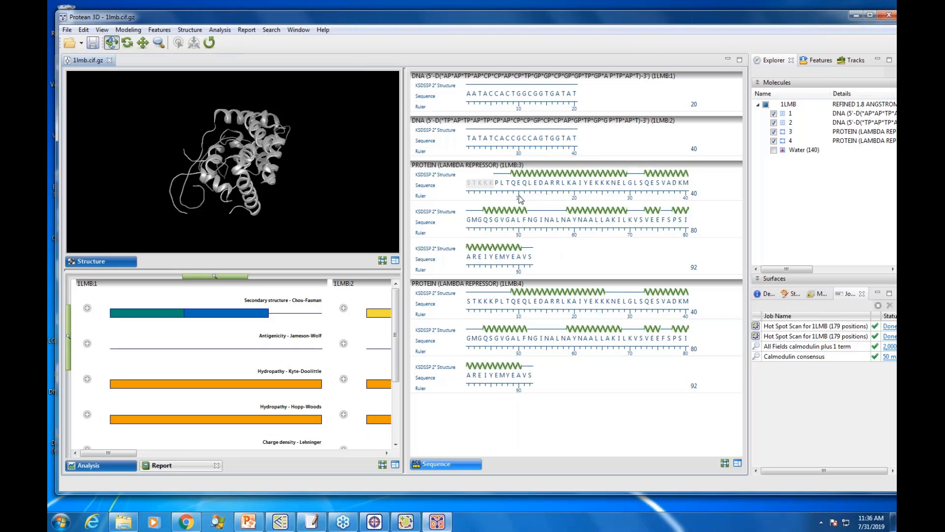
Step: Begin a variant of residue D14 in 1LMB chain 3 and select Asn as the substitute
{"action": "left_click", "coordinate": [543, 184]}
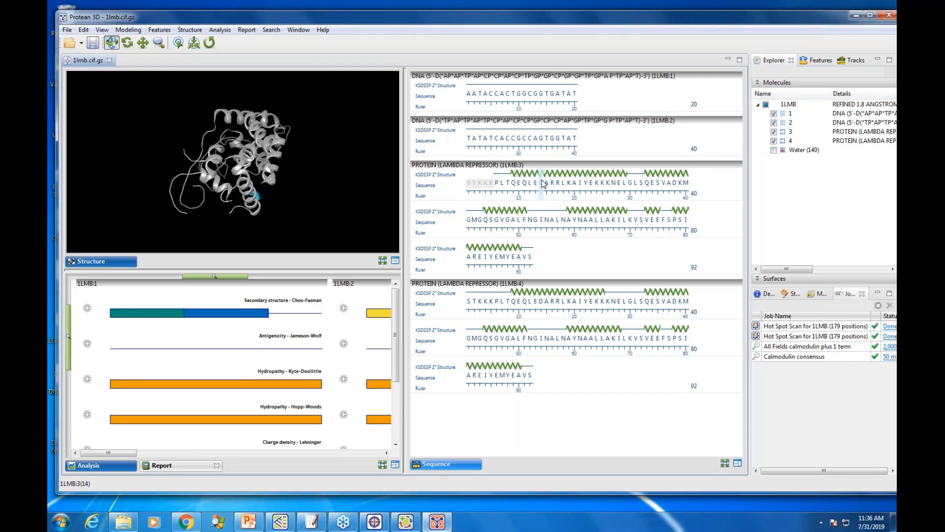
{"action": "left_click", "coordinate": [128, 29]}
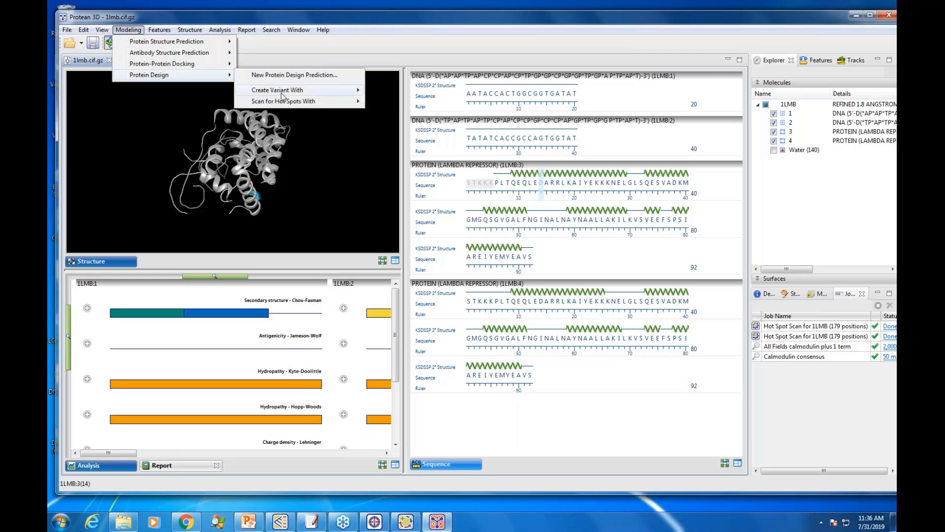
{"action": "left_click", "coordinate": [390, 91]}
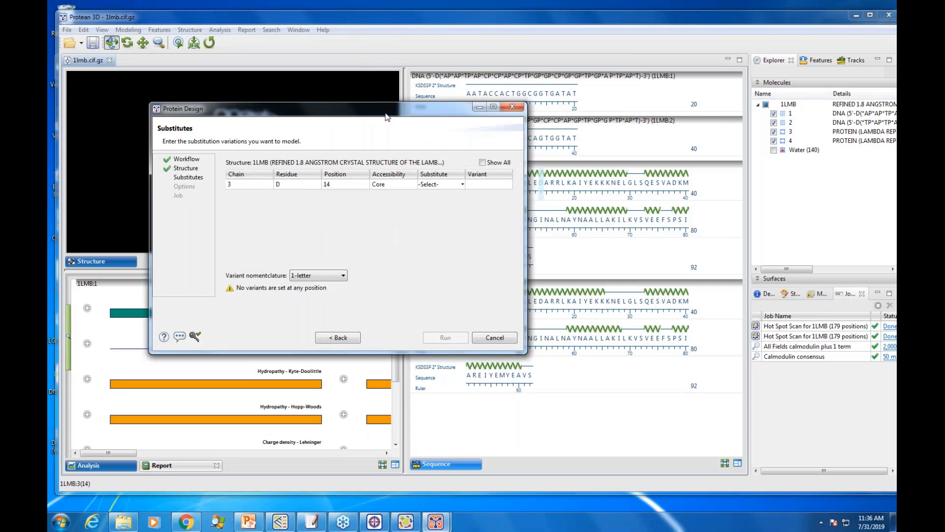
{"action": "left_click_drag", "start_coordinate": [386, 113], "coordinate": [406, 101]}
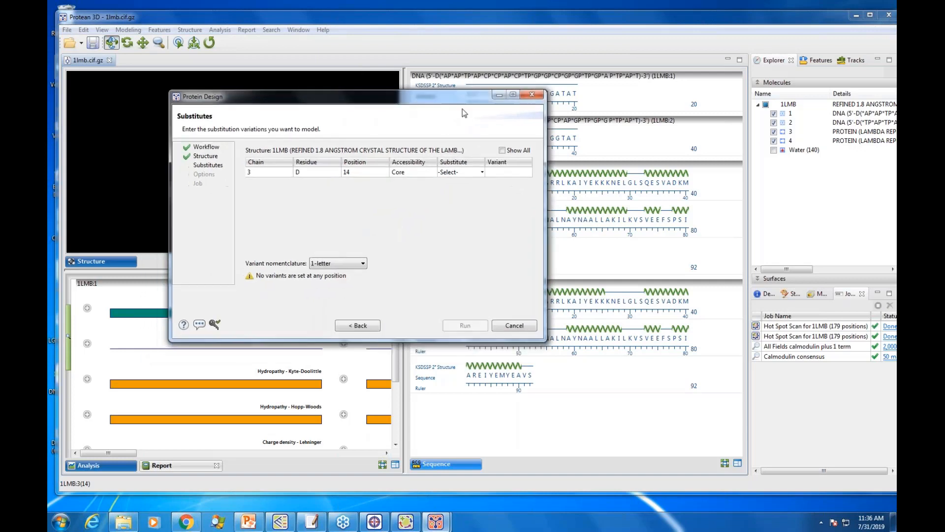
{"action": "left_click", "coordinate": [483, 172]}
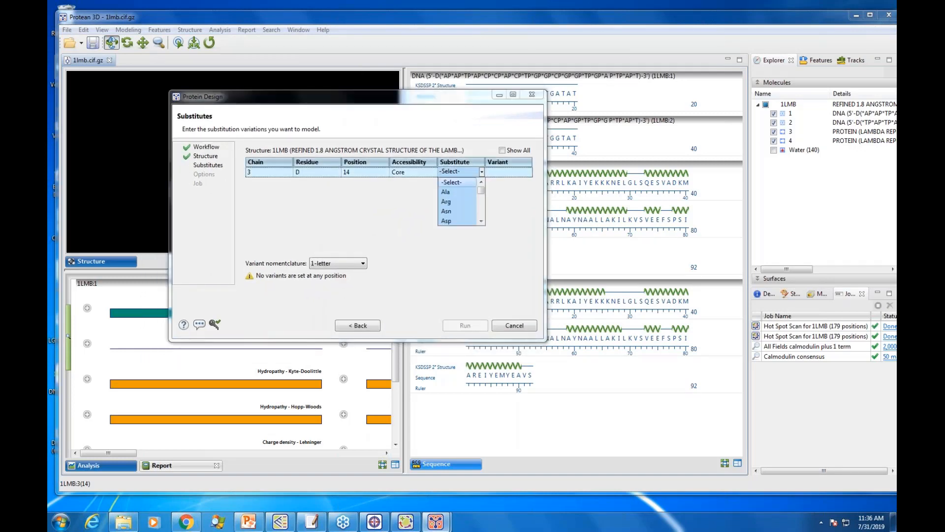
{"action": "left_click", "coordinate": [455, 211]}
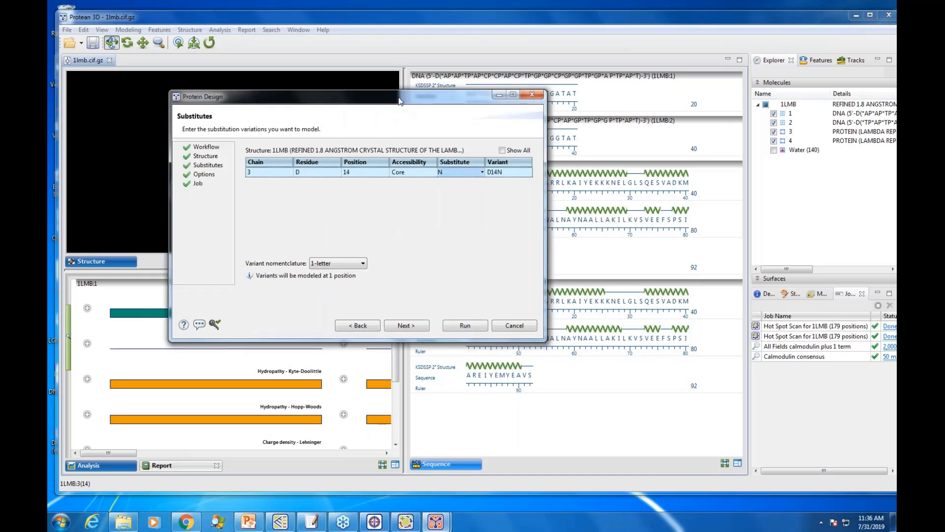
Step: Try Tyr as the substitute at position 14 and return it to Asn
{"action": "left_click", "coordinate": [482, 173]}
{"action": "left_click_drag", "start_coordinate": [482, 191], "coordinate": [482, 216]}
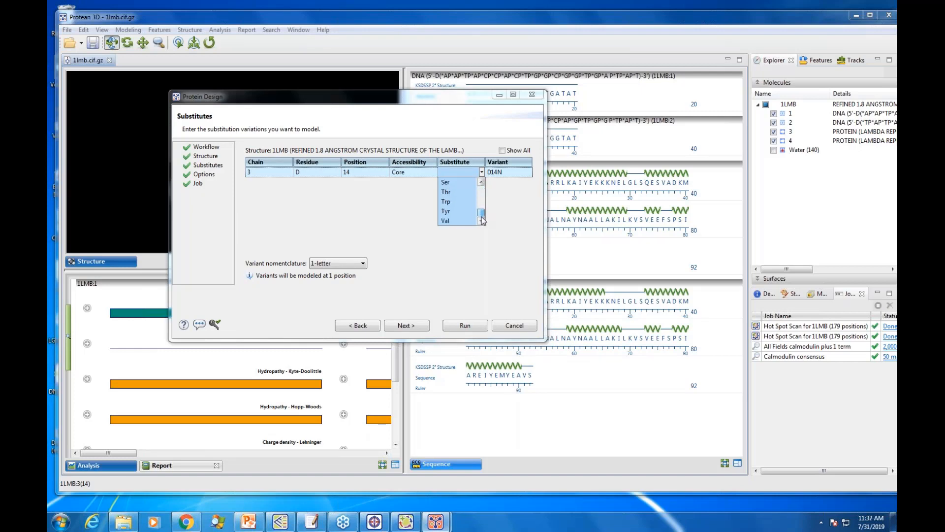
{"action": "left_click", "coordinate": [448, 211]}
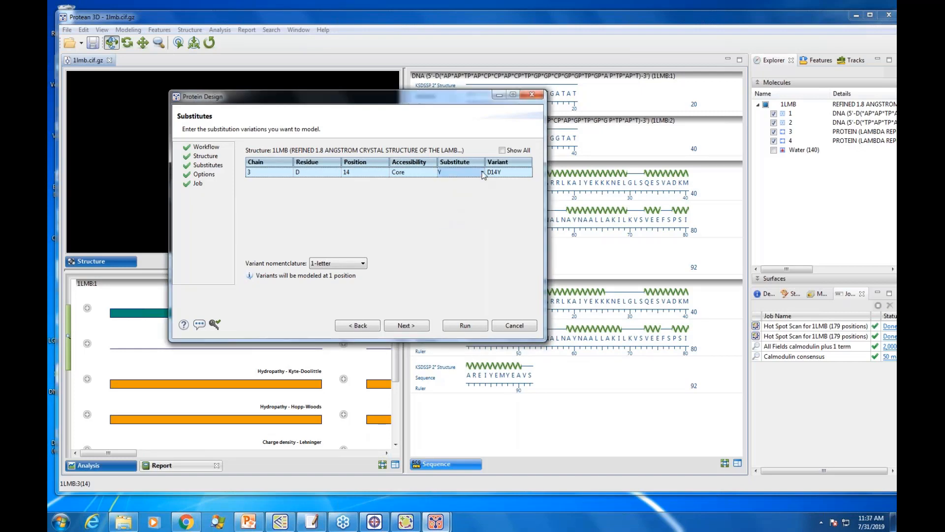
{"action": "left_click", "coordinate": [482, 173]}
{"action": "left_click", "coordinate": [453, 213]}
Step: Turn off neighbor repacking for the D14N variant and run the prediction with the default job name
{"action": "left_click", "coordinate": [415, 328]}
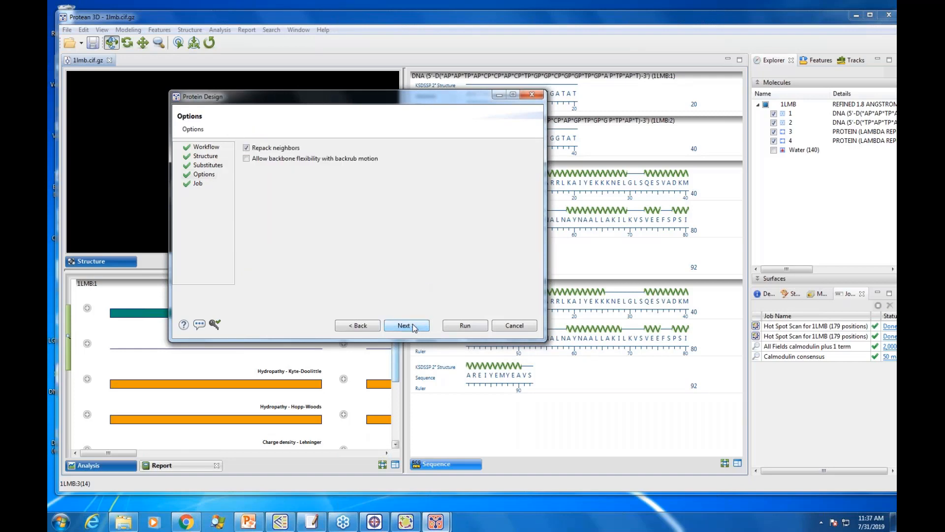
{"action": "left_click", "coordinate": [247, 148]}
{"action": "left_click", "coordinate": [413, 325]}
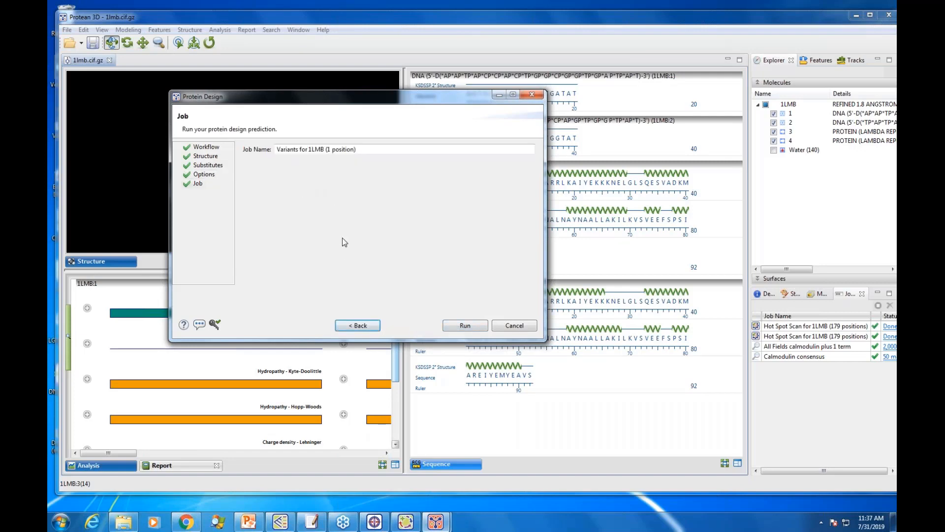
{"action": "left_click", "coordinate": [465, 325]}
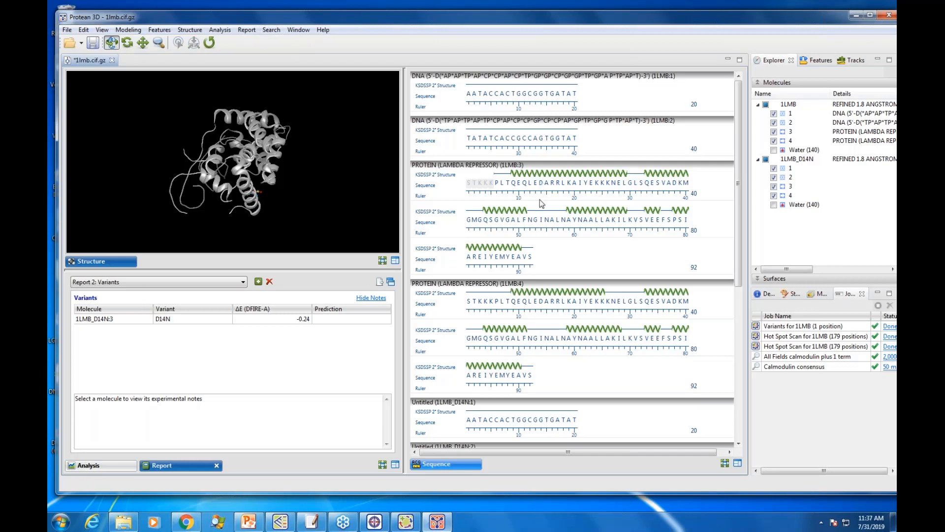
Step: Begin a second variant from residue D14 of the original 1LMB chain 3, with Pro as the substitute
{"action": "left_click", "coordinate": [541, 182]}
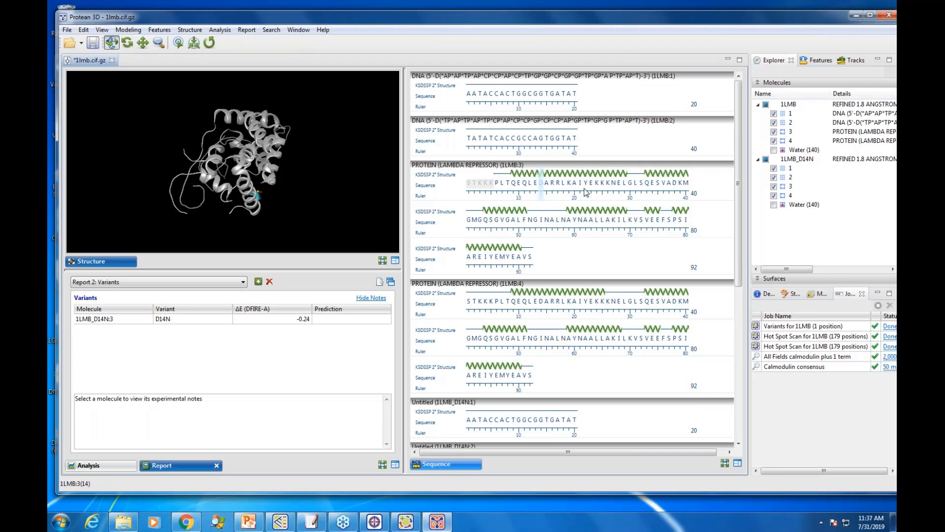
{"action": "left_click", "coordinate": [136, 31]}
{"action": "mouse_move", "coordinate": [145, 76]}
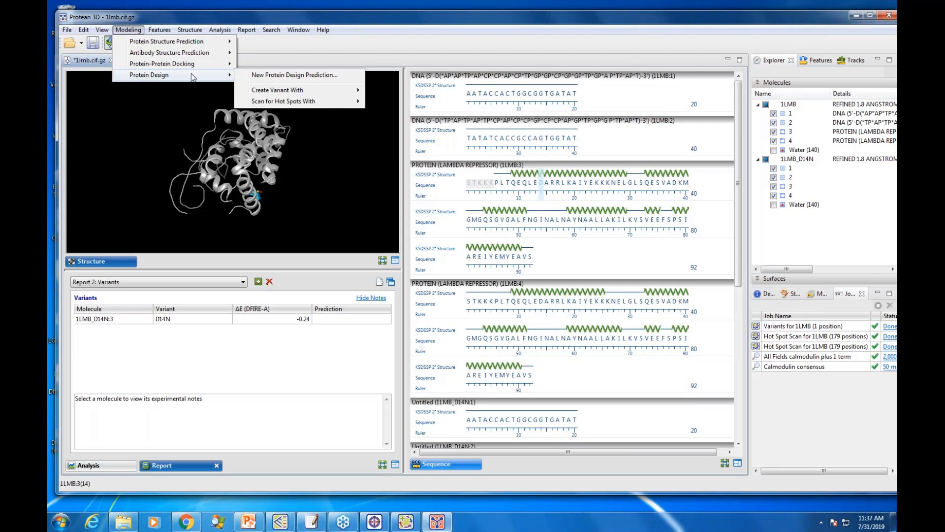
{"action": "mouse_move", "coordinate": [273, 91]}
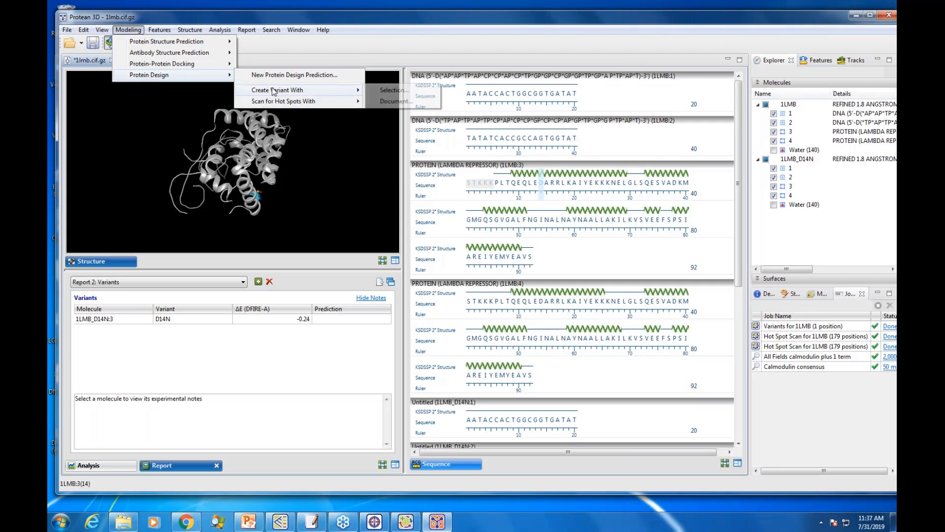
{"action": "left_click", "coordinate": [396, 93]}
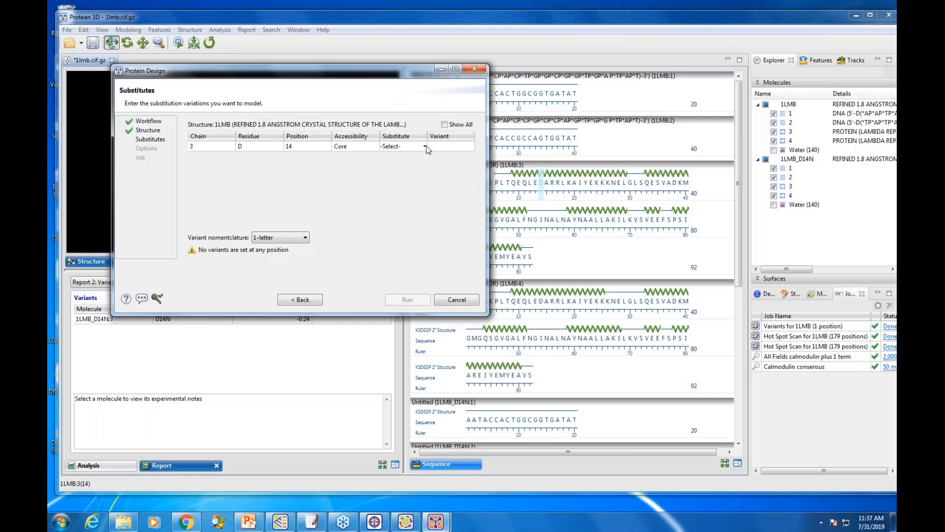
{"action": "left_click", "coordinate": [427, 145]}
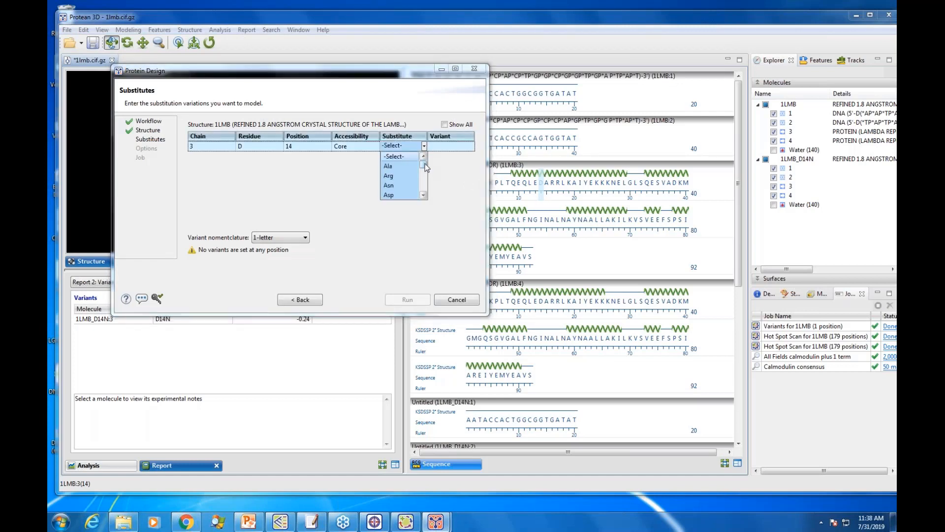
{"action": "left_click_drag", "start_coordinate": [424, 165], "coordinate": [427, 185]}
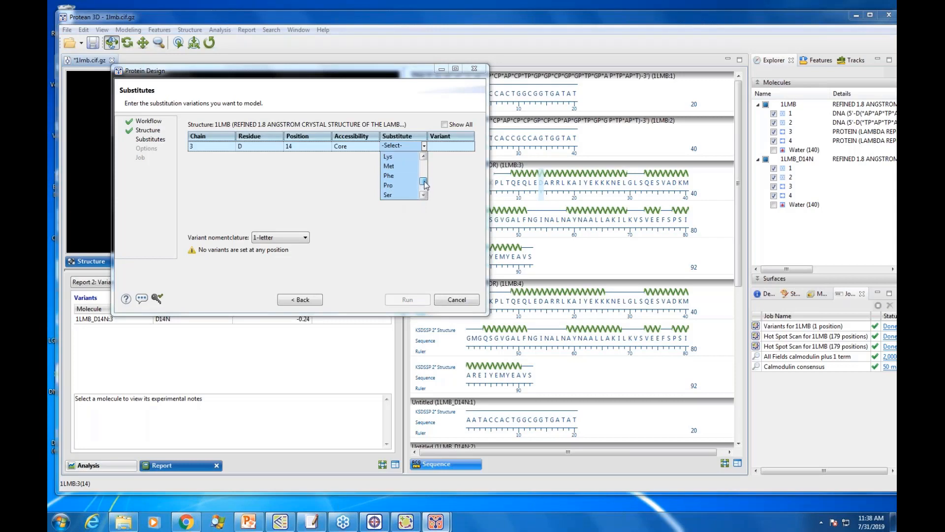
{"action": "left_click", "coordinate": [391, 186]}
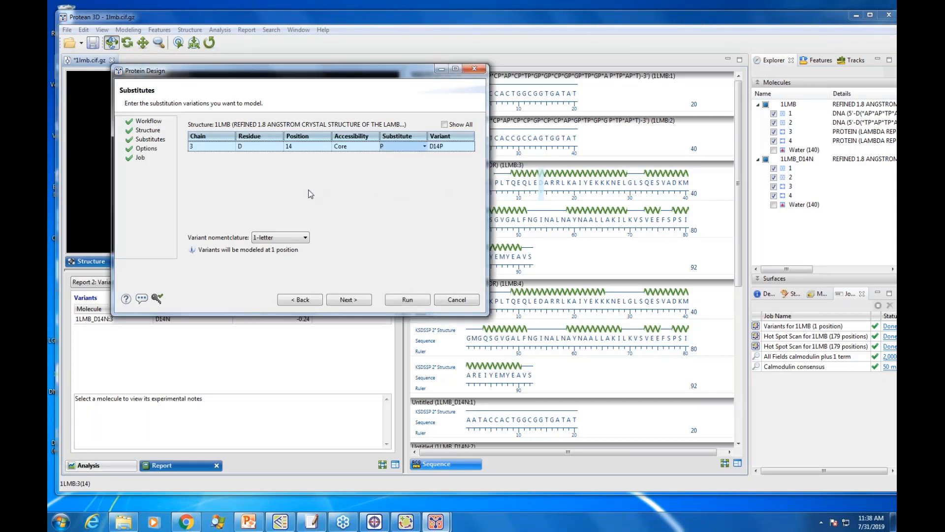
Step: Turn off neighbor repacking for the D14P variant and run the prediction
{"action": "left_click", "coordinate": [349, 300]}
{"action": "left_click", "coordinate": [189, 122]}
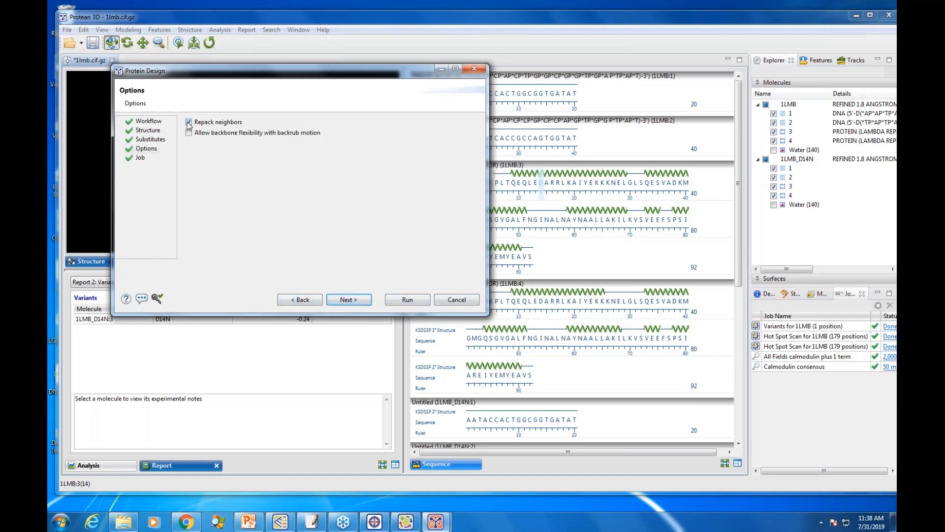
{"action": "left_click", "coordinate": [350, 300]}
{"action": "left_click", "coordinate": [408, 300]}
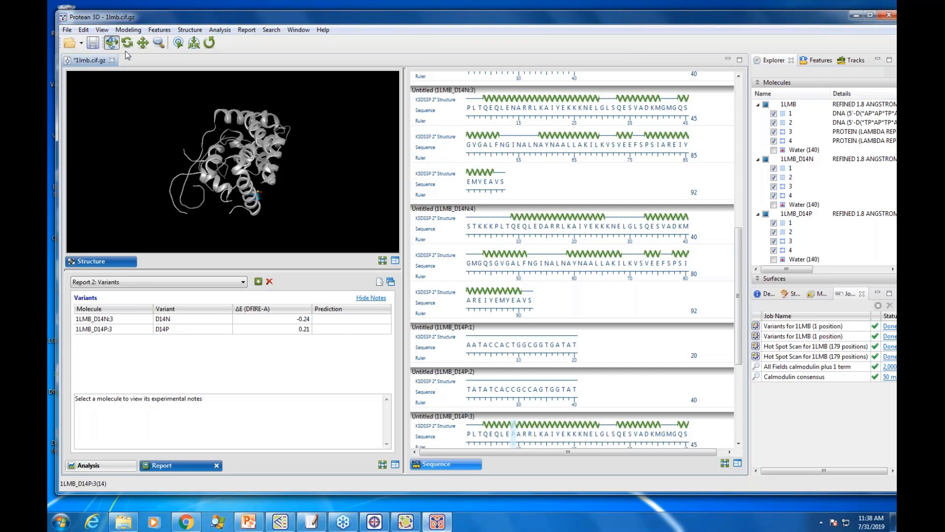
Step: Look over the protein design options again and rotate the structure to inspect the substituted residue at position 14
{"action": "left_click", "coordinate": [131, 32]}
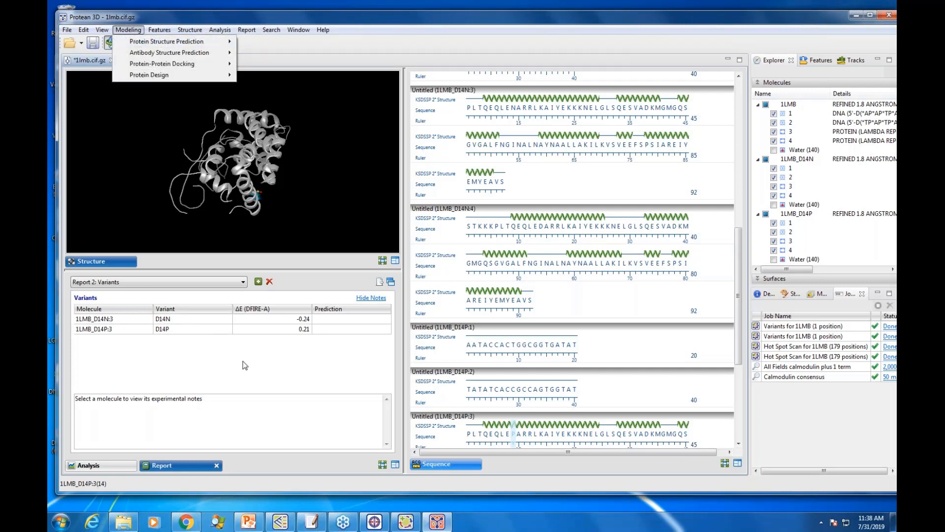
{"action": "mouse_move", "coordinate": [163, 78]}
{"action": "mouse_move", "coordinate": [308, 90]}
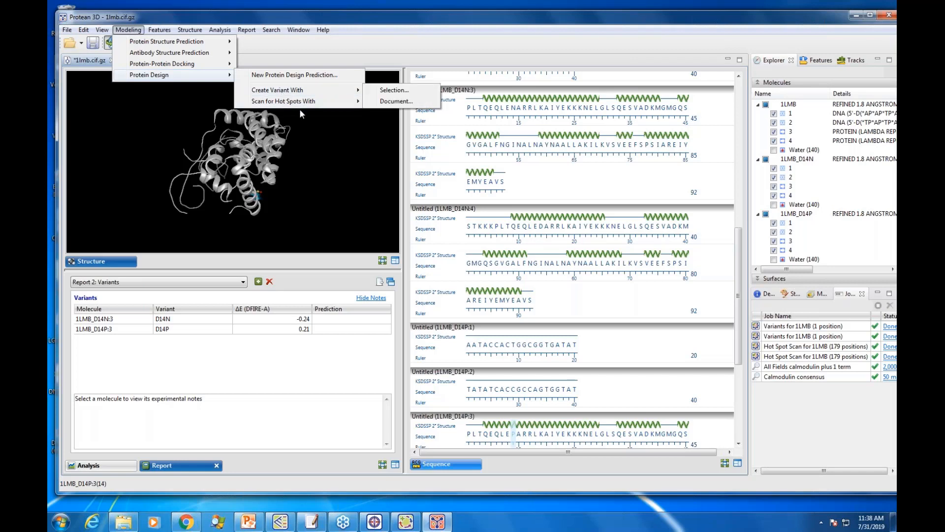
{"action": "left_click", "coordinate": [299, 367]}
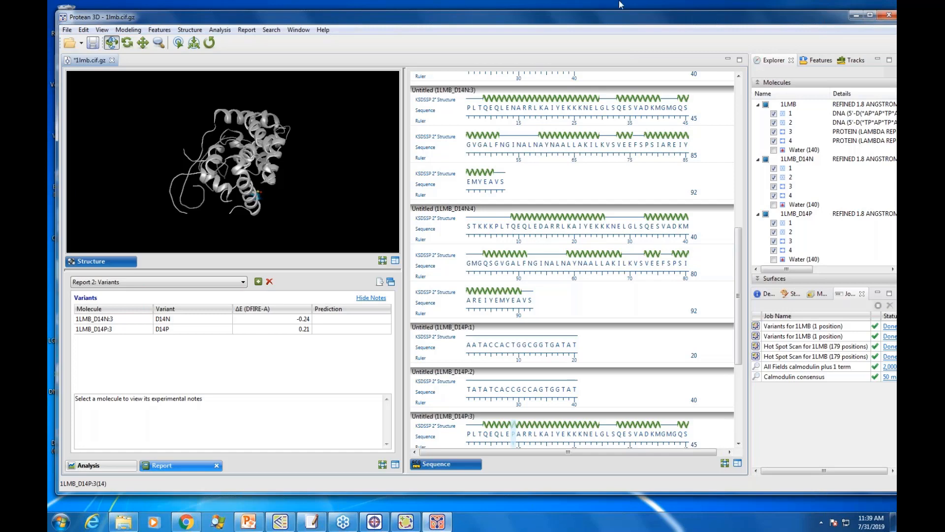
{"action": "left_click_drag", "start_coordinate": [416, 18], "coordinate": [418, 13]}
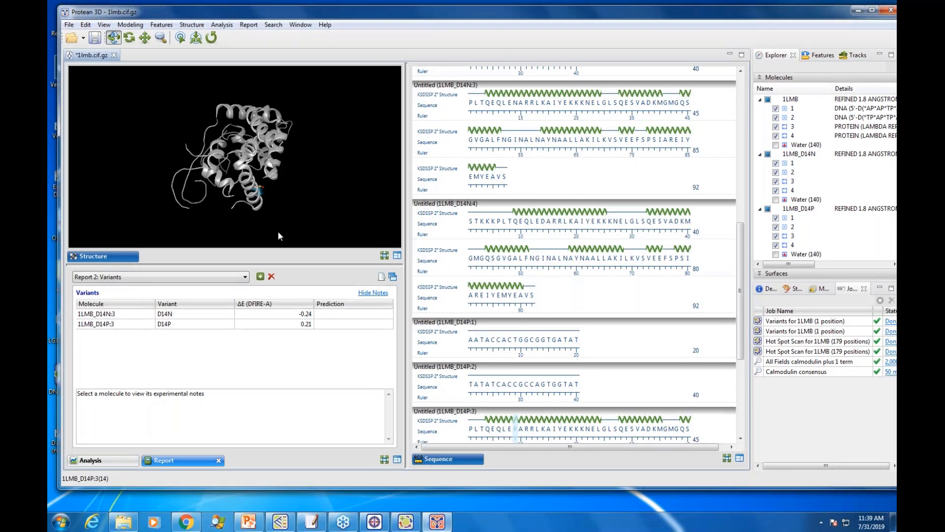
{"action": "left_click_drag", "start_coordinate": [258, 150], "coordinate": [209, 201]}
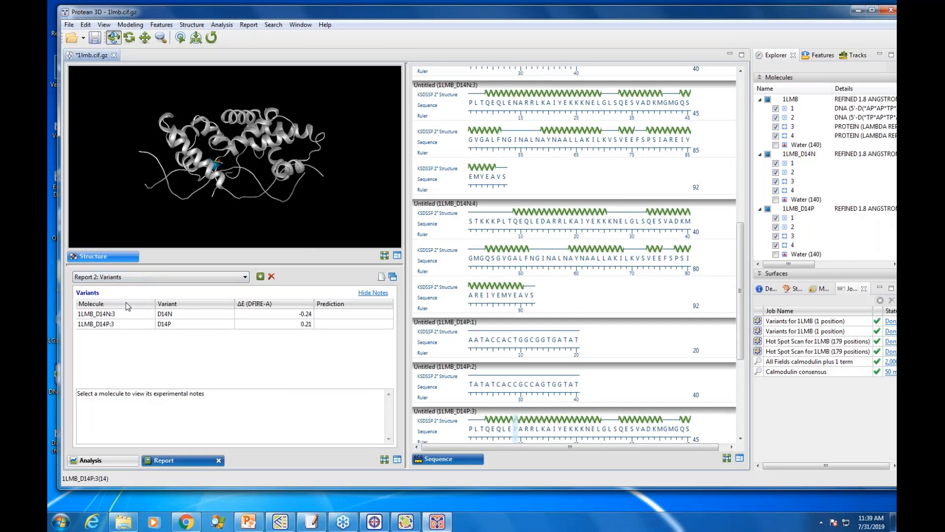
Step: Switch to SeqBuilder Pro, move the cI mutated fragment document aside, and open Upstream fragment.sbd
{"action": "left_click", "coordinate": [406, 522]}
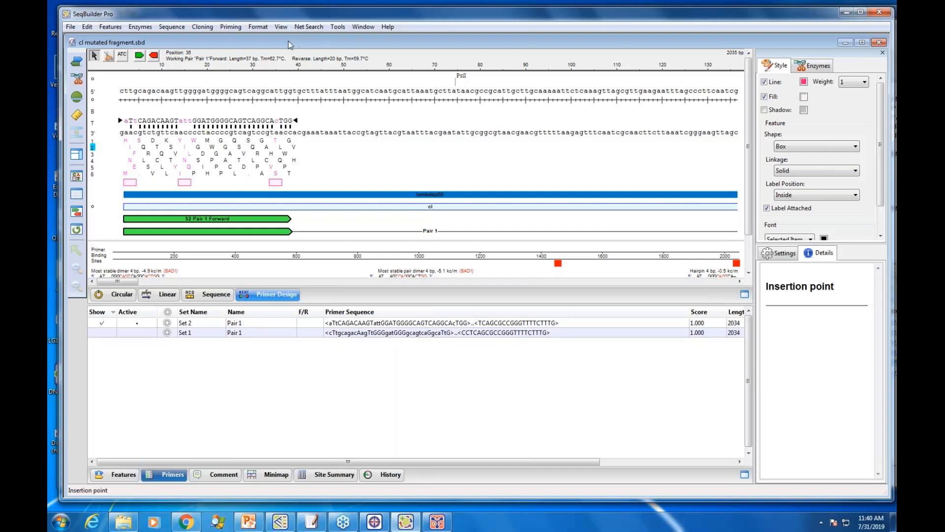
{"action": "left_click_drag", "start_coordinate": [289, 44], "coordinate": [486, 112]}
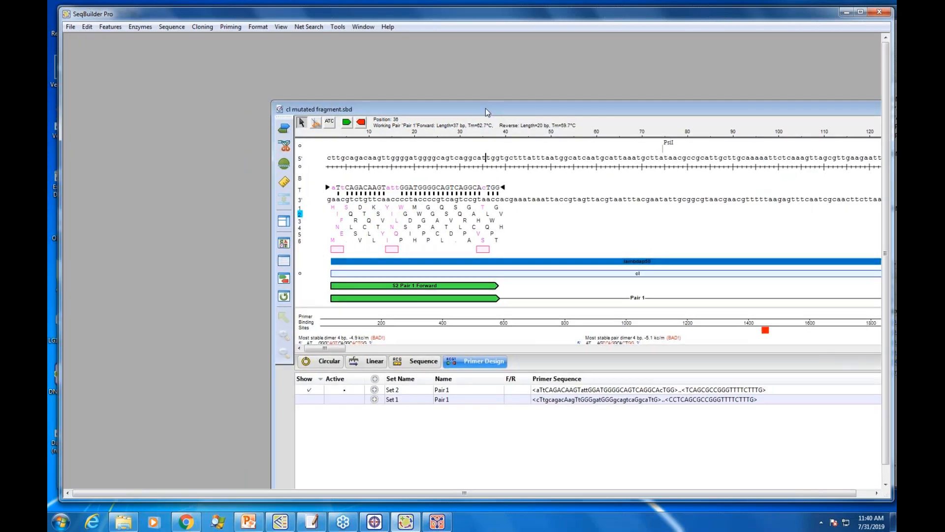
{"action": "left_click_drag", "start_coordinate": [486, 112], "coordinate": [495, 68]}
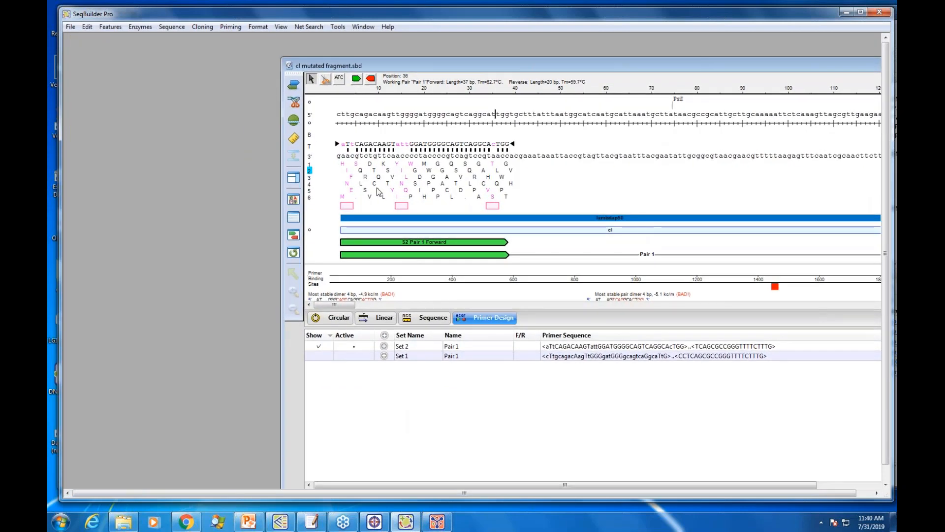
{"action": "left_click", "coordinate": [71, 27]}
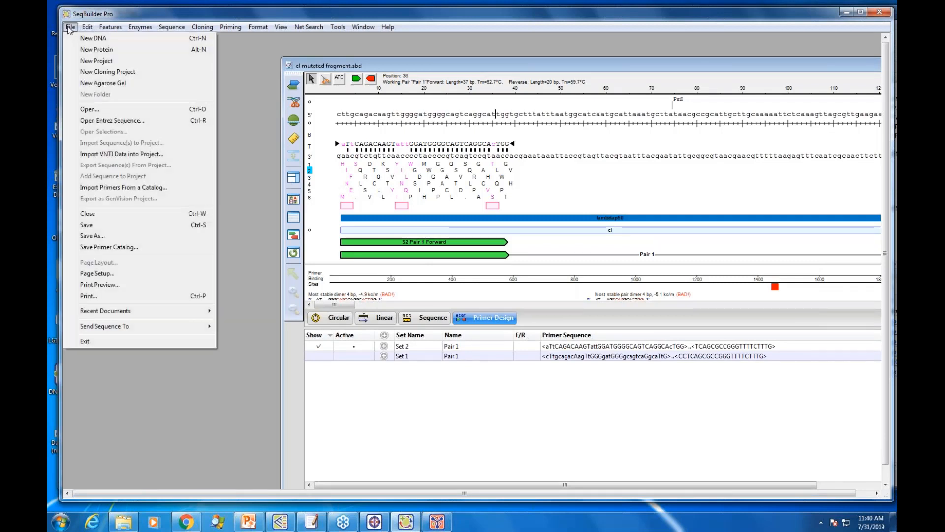
{"action": "left_click", "coordinate": [100, 113]}
{"action": "left_click", "coordinate": [196, 133]}
{"action": "left_click_drag", "start_coordinate": [239, 261], "coordinate": [507, 454]}
{"action": "left_click", "coordinate": [470, 441]}
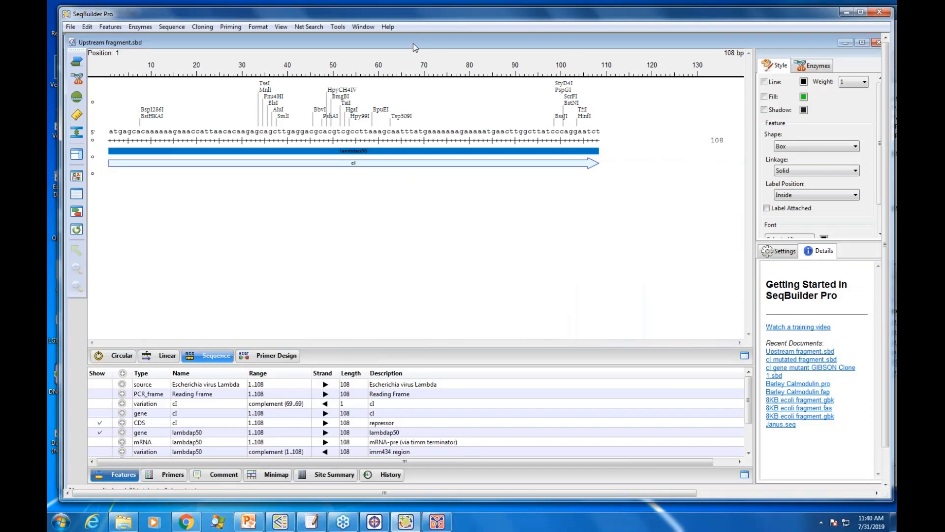
Step: Arrange the upstream and cI mutated fragment documents and minimize both to clear the workspace
{"action": "double_click", "coordinate": [412, 44]}
{"action": "left_click_drag", "start_coordinate": [507, 66], "coordinate": [512, 275]}
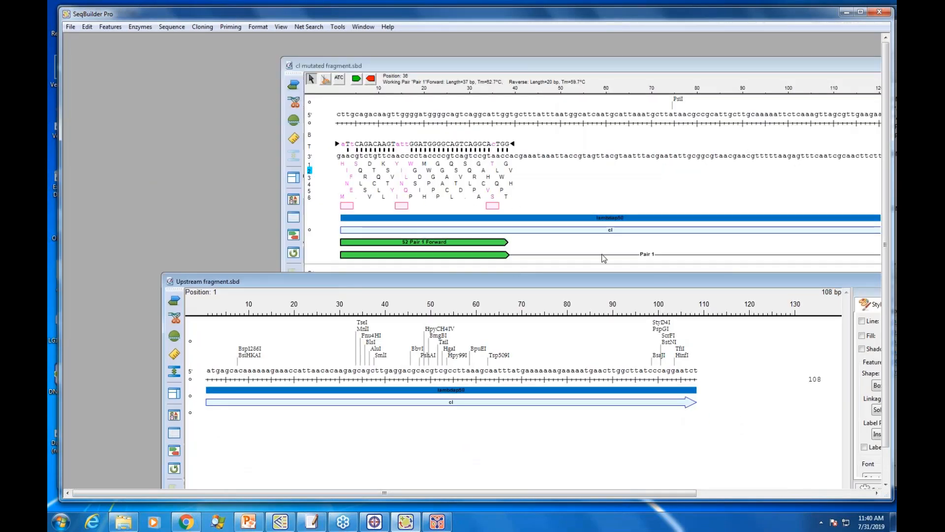
{"action": "left_click_drag", "start_coordinate": [704, 282], "coordinate": [549, 234]}
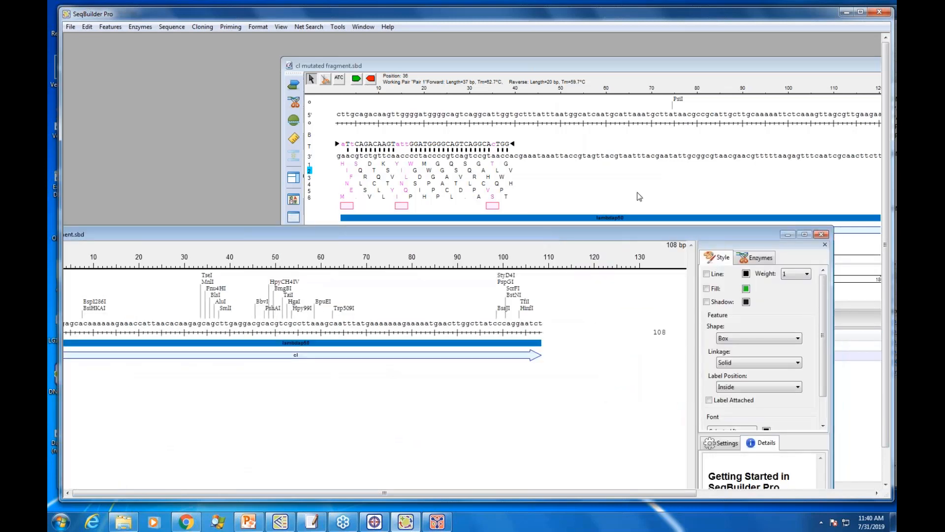
{"action": "left_click", "coordinate": [787, 235]}
{"action": "left_click_drag", "start_coordinate": [739, 65], "coordinate": [462, 94]}
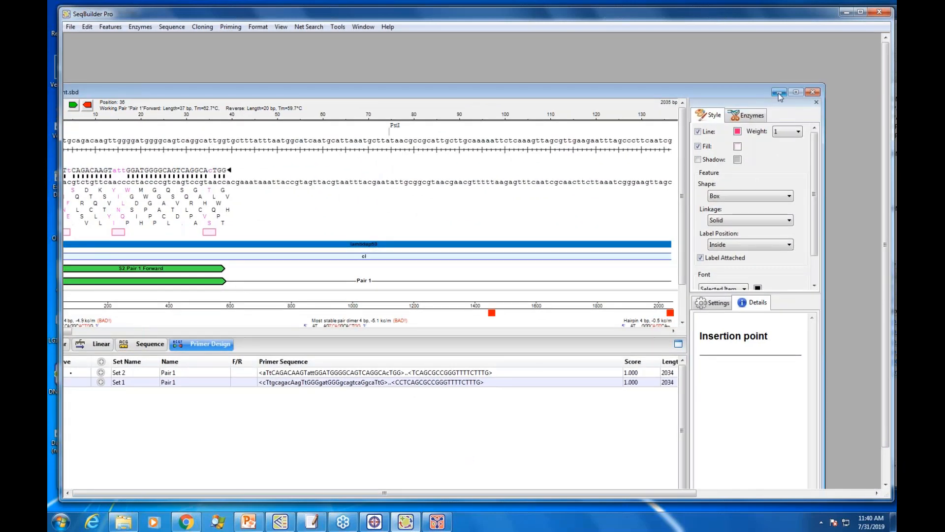
{"action": "left_click", "coordinate": [779, 93]}
Step: Create a new cloning project using the Gibson, LIC method
{"action": "left_click", "coordinate": [205, 30]}
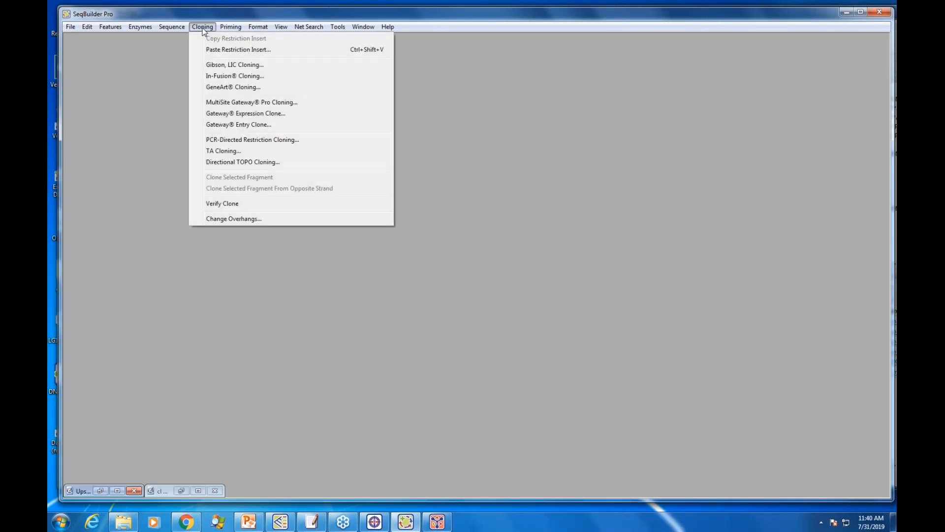
{"action": "left_click", "coordinate": [231, 64]}
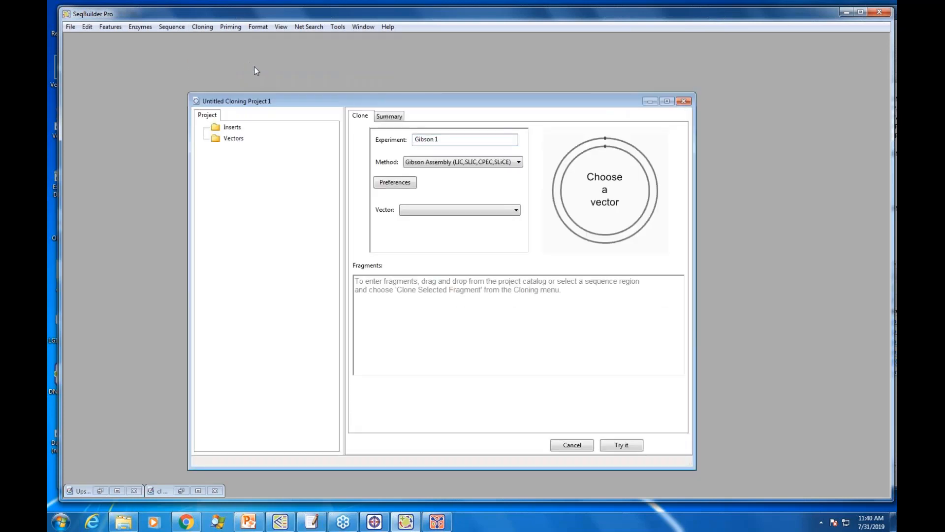
Step: Name the Gibson experiment "cI mutant clone" in the new cloning project
{"action": "left_click_drag", "start_coordinate": [451, 139], "coordinate": [394, 138]}
{"action": "type", "text": "cl mutant clone"}
Step: Choose pCR2.1/GFP from the Restriction Vectors as the vector for the experiment
{"action": "left_click", "coordinate": [517, 210]}
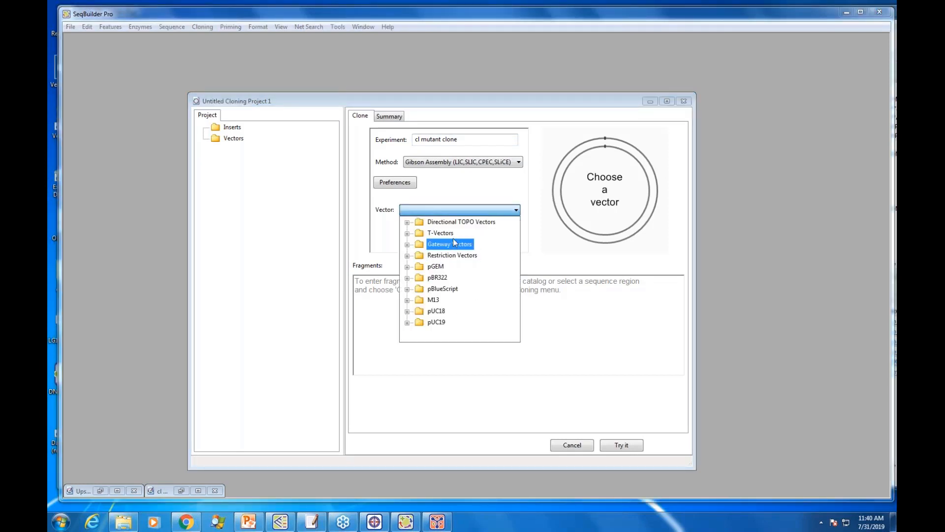
{"action": "left_click", "coordinate": [407, 256]}
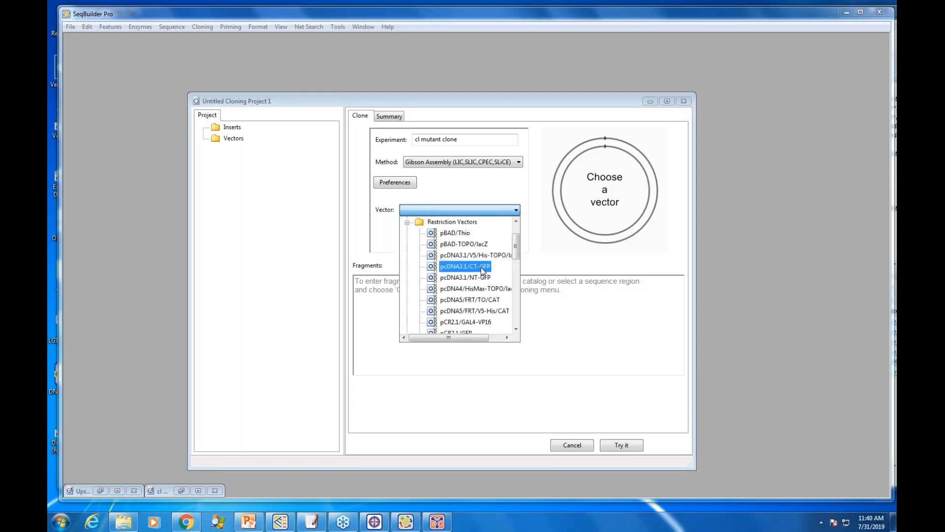
{"action": "scroll", "coordinate": [483, 270], "scroll_direction": "down", "scroll_amount": 1}
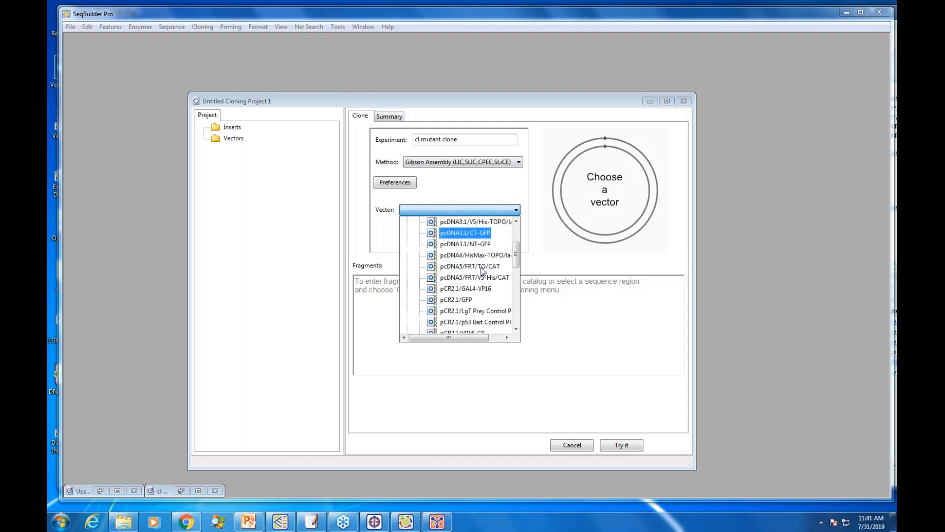
{"action": "left_click", "coordinate": [470, 299]}
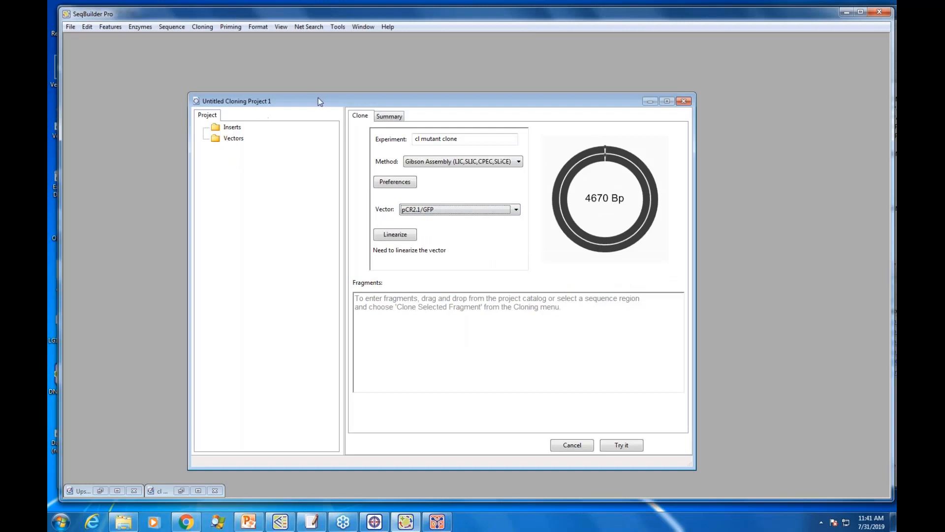
Step: Reposition the cloning project window and import Upstream fragment.sbd into the project's Inserts folder
{"action": "left_click_drag", "start_coordinate": [318, 99], "coordinate": [330, 68]}
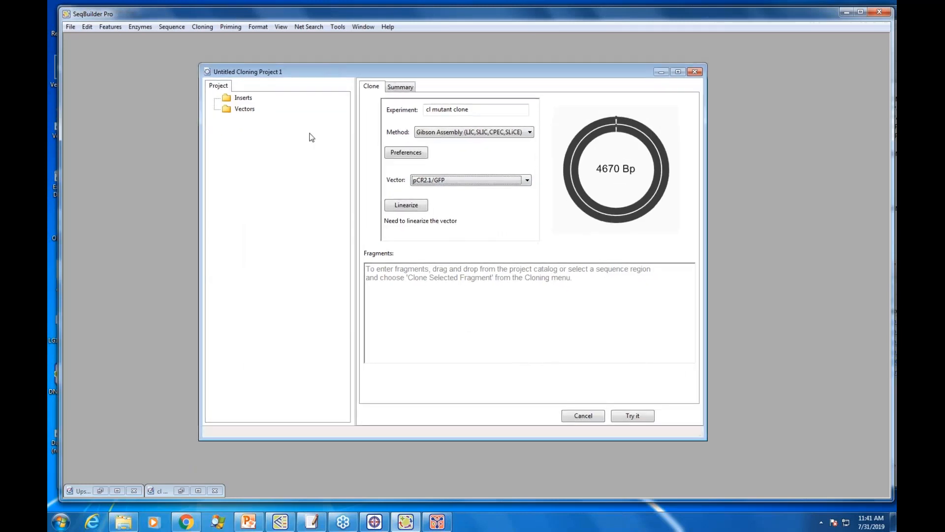
{"action": "right_click", "coordinate": [244, 100]}
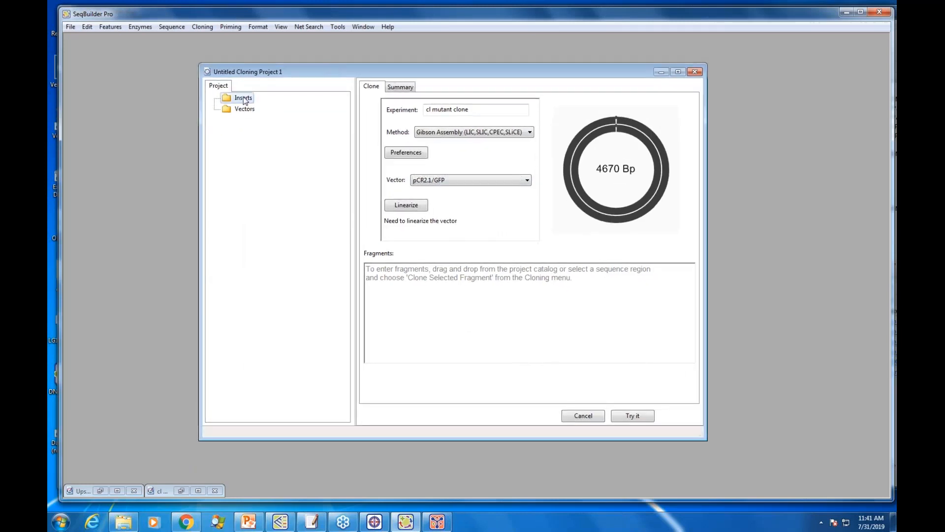
{"action": "left_click", "coordinate": [272, 190]}
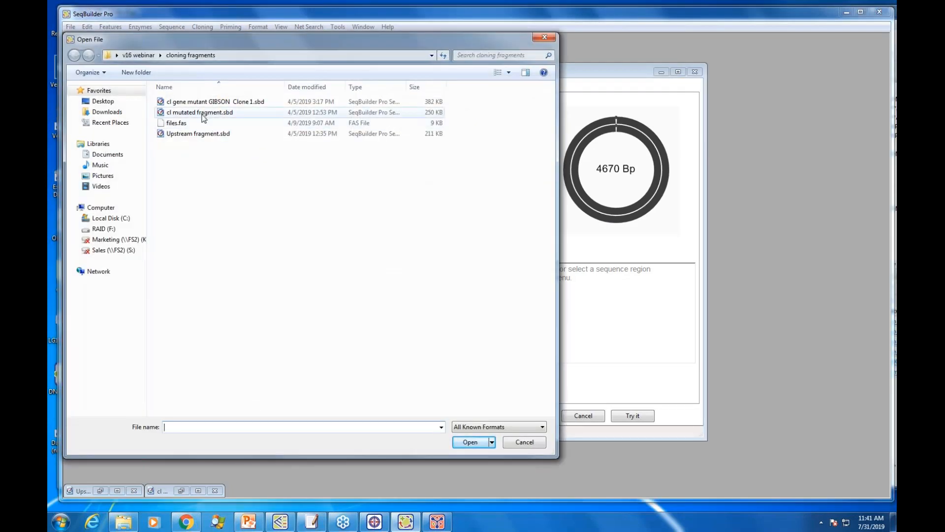
{"action": "left_click", "coordinate": [236, 113]}
{"action": "left_click", "coordinate": [219, 135]}
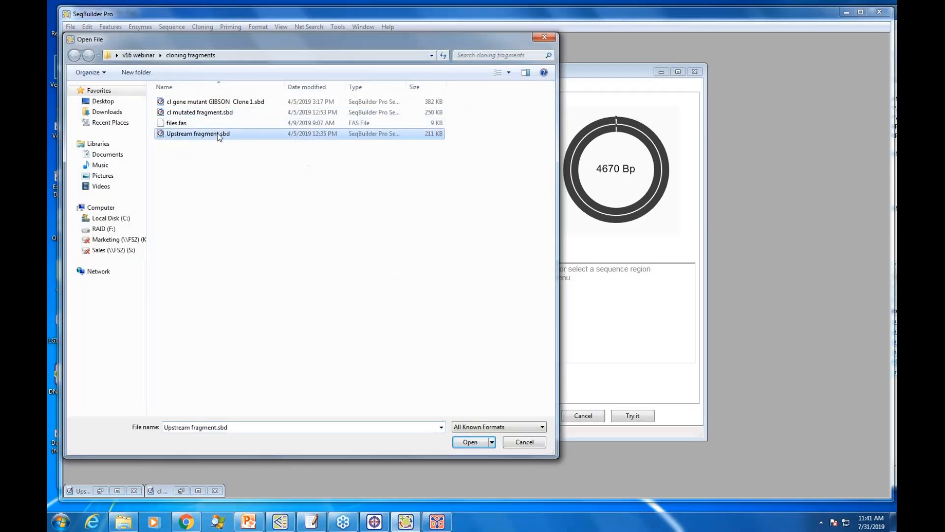
{"action": "left_click", "coordinate": [471, 443]}
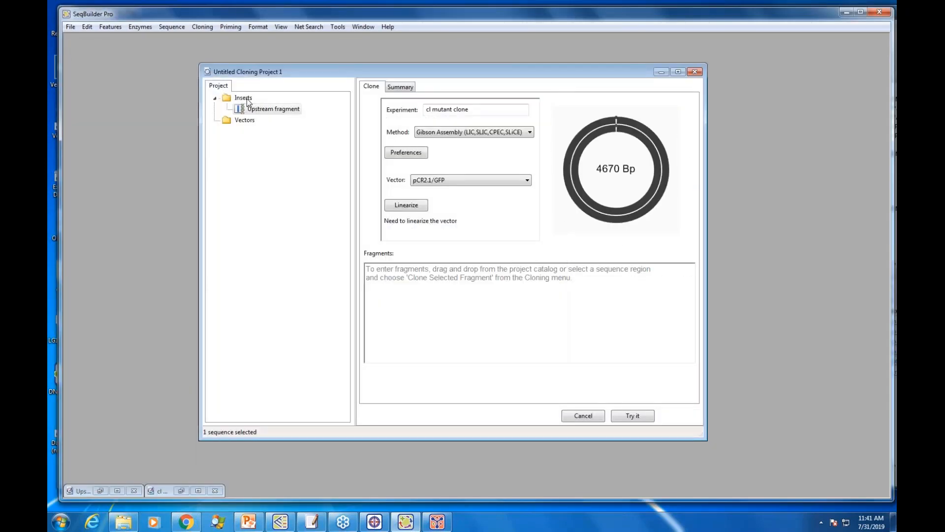
Step: Import cI mutated fragment.sbd into the project's Inserts folder
{"action": "right_click", "coordinate": [248, 101]}
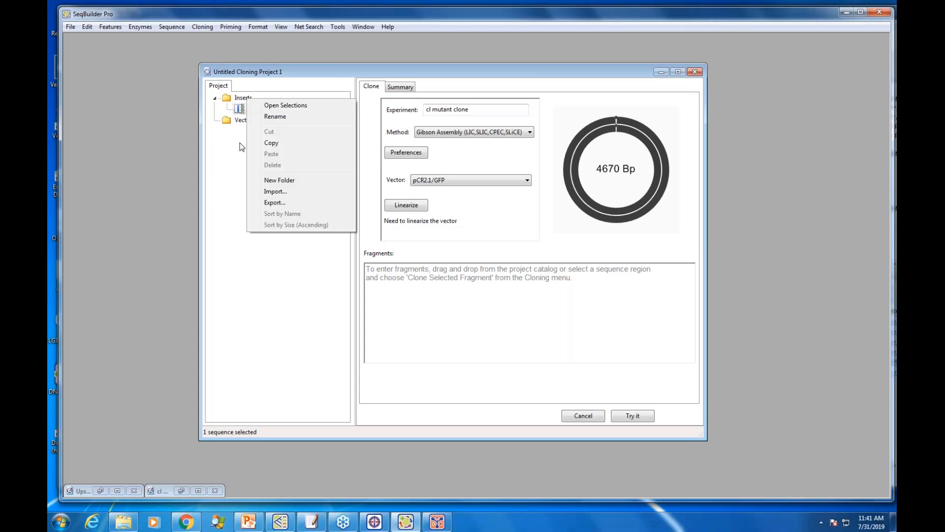
{"action": "left_click", "coordinate": [278, 192]}
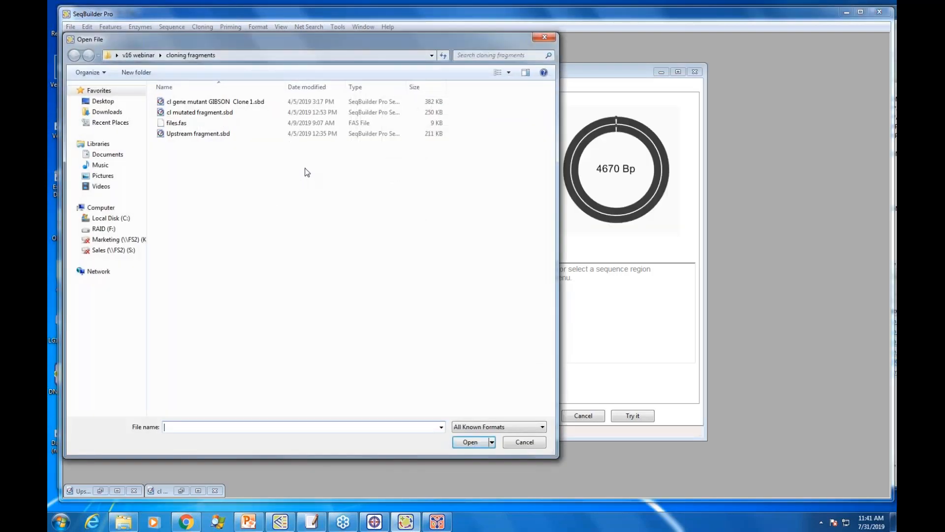
{"action": "left_click", "coordinate": [193, 114]}
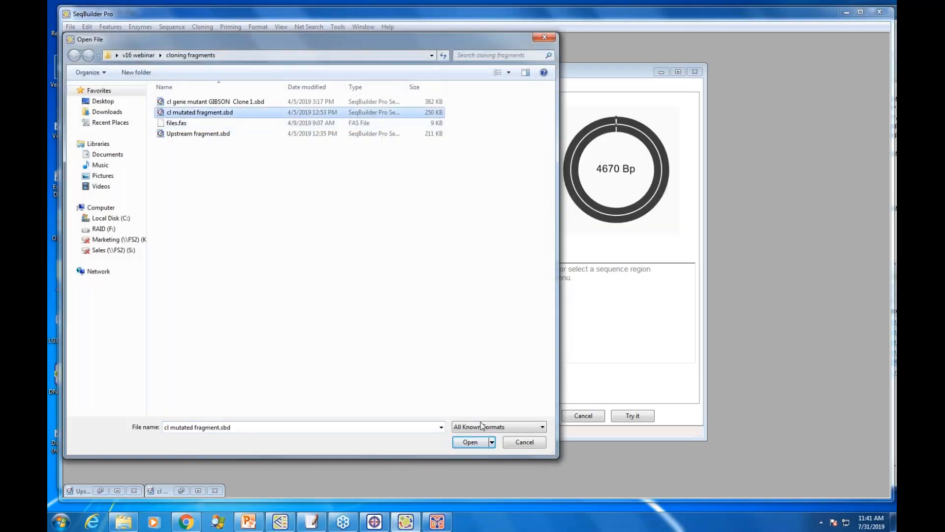
{"action": "left_click", "coordinate": [480, 441]}
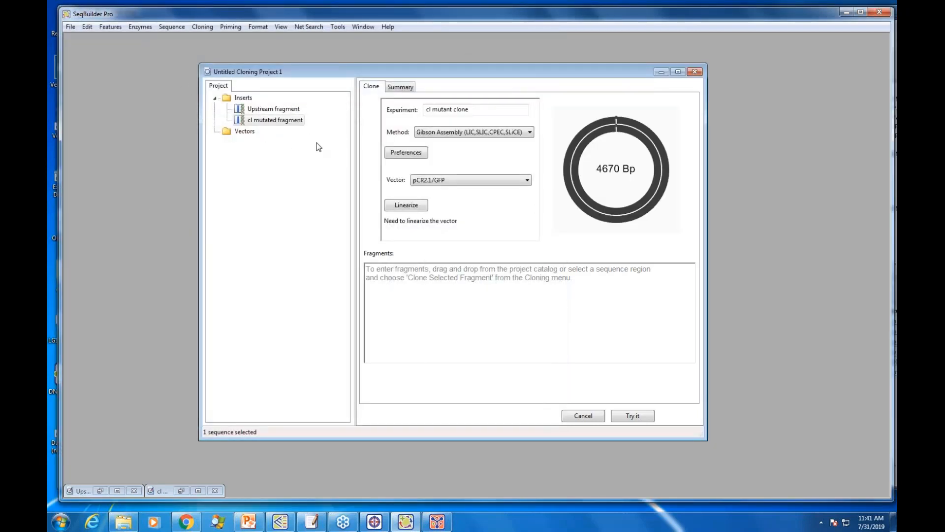
Step: Add the Upstream fragment and then the cI mutated fragment to the experiment's fragment list
{"action": "left_click", "coordinate": [266, 112]}
{"action": "left_click_drag", "start_coordinate": [266, 112], "coordinate": [493, 305]}
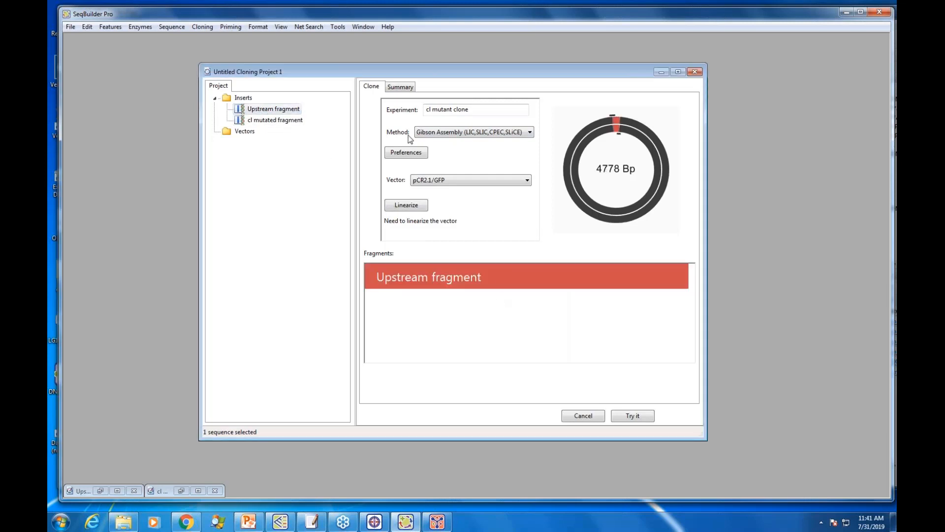
{"action": "left_click", "coordinate": [268, 122]}
{"action": "left_click_drag", "start_coordinate": [268, 123], "coordinate": [498, 338]}
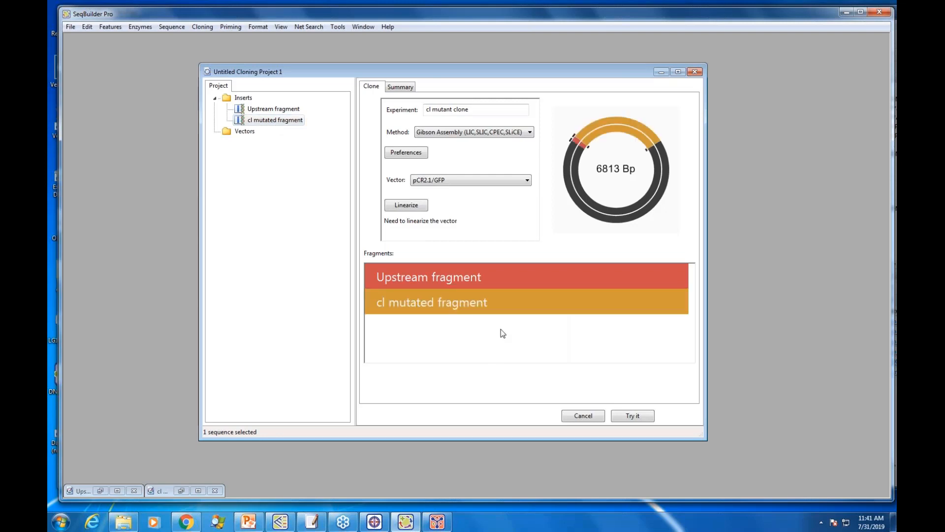
Step: Linearize the pCR2.1/GFP vector at its KpnI site and restore the cloning project to a smaller window
{"action": "left_click", "coordinate": [419, 207]}
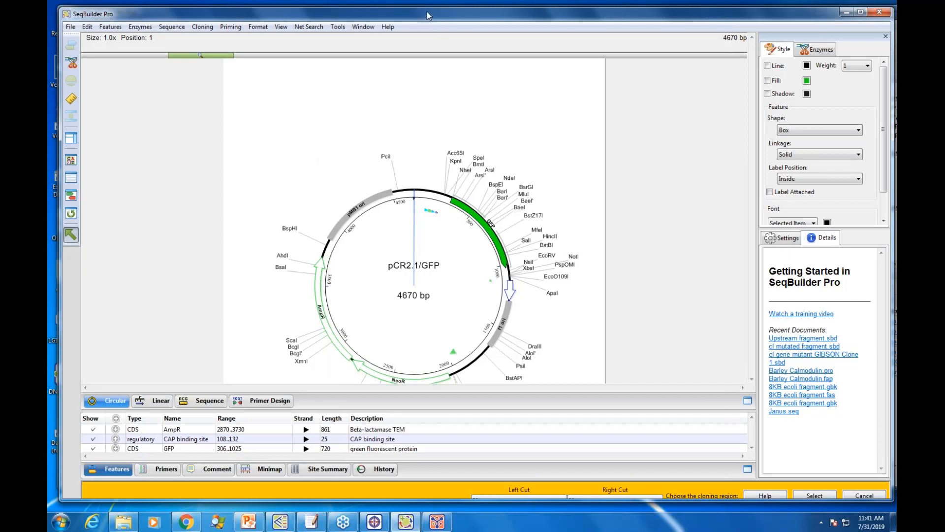
{"action": "left_click_drag", "start_coordinate": [427, 16], "coordinate": [420, 9]}
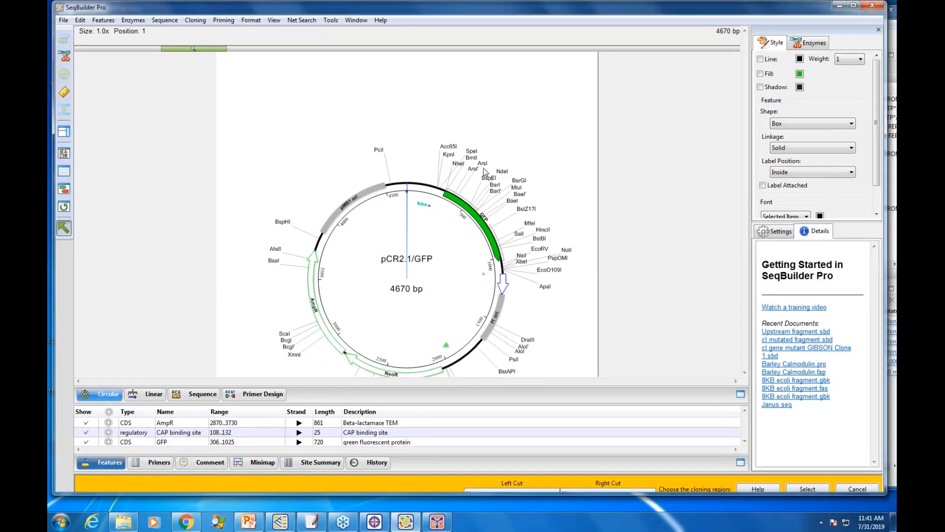
{"action": "left_click", "coordinate": [450, 155]}
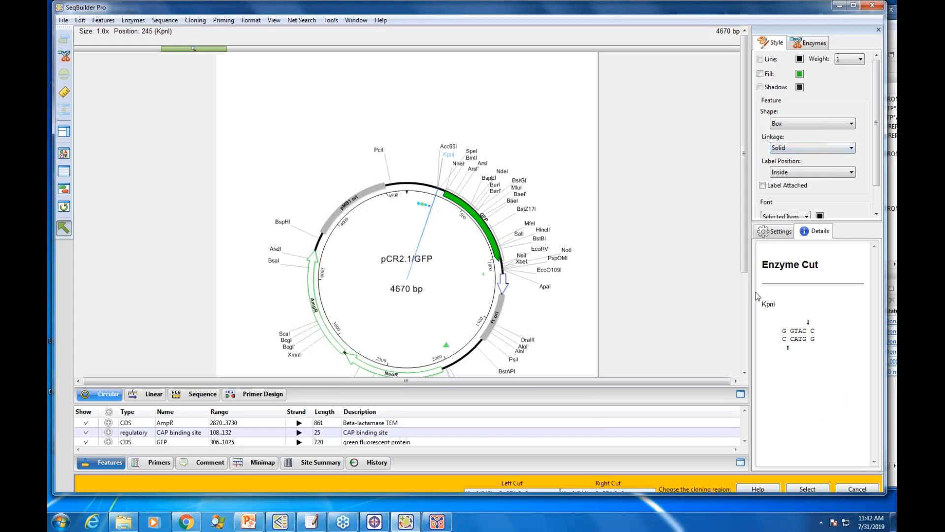
{"action": "double_click", "coordinate": [668, 7]}
{"action": "left_click", "coordinate": [820, 485]}
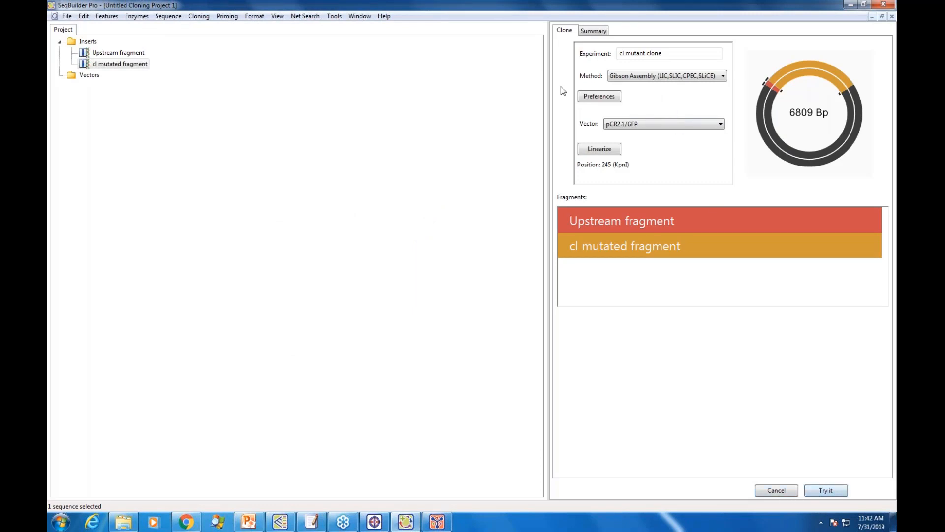
{"action": "left_click", "coordinate": [882, 16]}
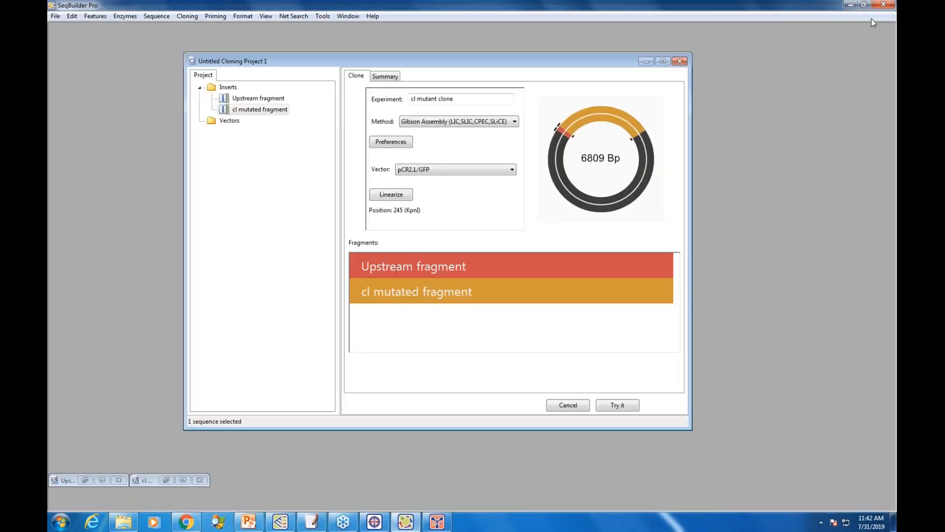
Step: Try the assembly, review the primers, steps and fragment junctions in the cloning summary, and make the clone
{"action": "left_click", "coordinate": [614, 406]}
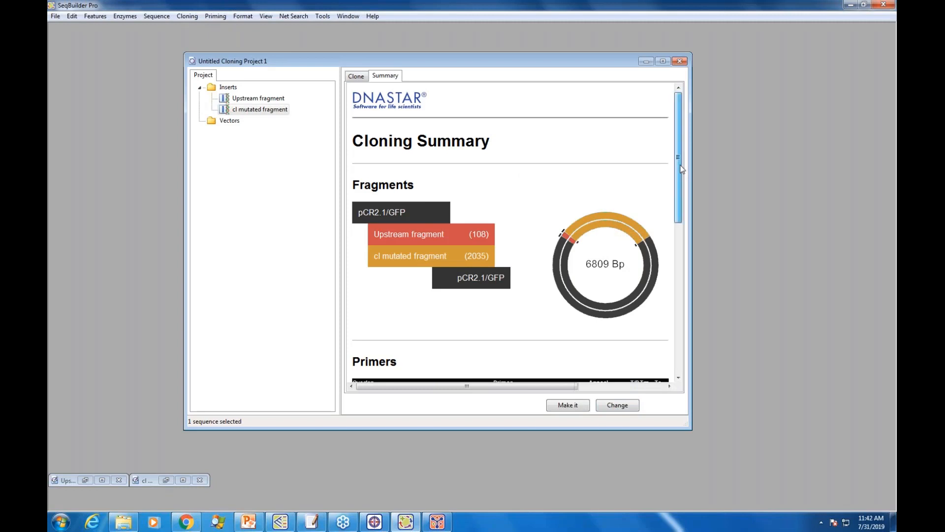
{"action": "left_click_drag", "start_coordinate": [682, 169], "coordinate": [685, 248]}
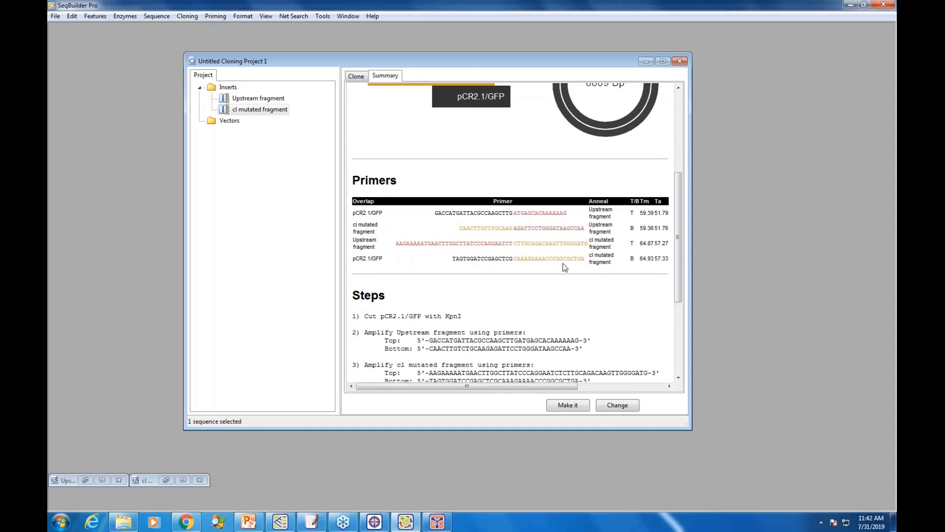
{"action": "scroll", "coordinate": [679, 240], "scroll_direction": "down", "scroll_amount": 5}
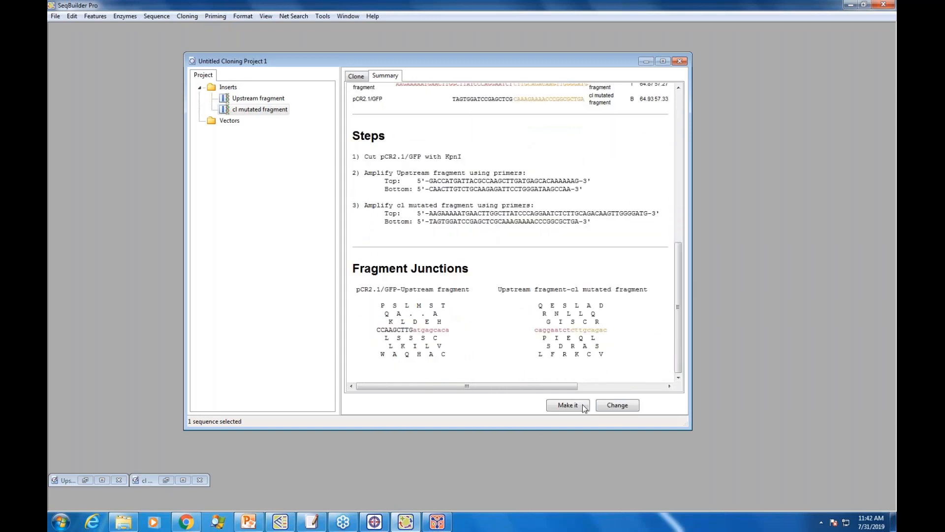
{"action": "left_click", "coordinate": [619, 409]}
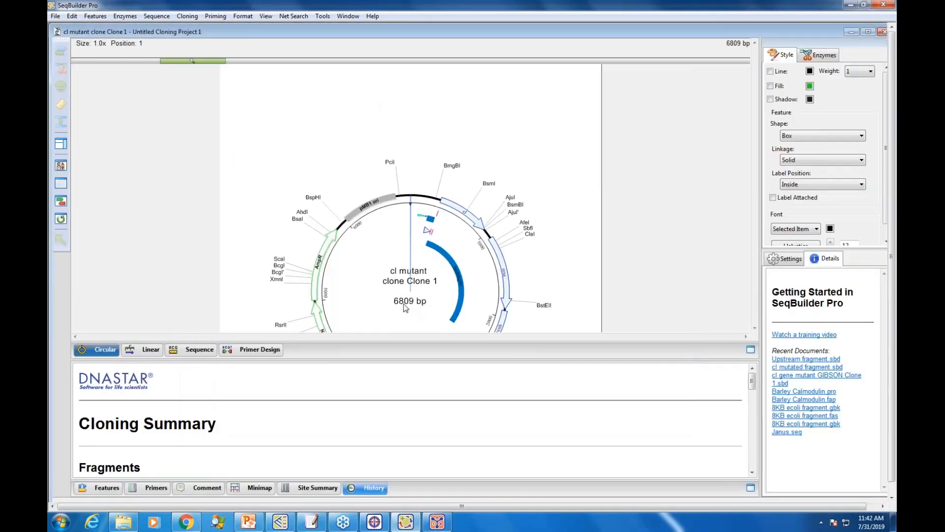
Step: Move the blue lambdap50 feature arc outward on the clone's circular map so it sits just inside the plasmid ring
{"action": "left_click", "coordinate": [455, 272]}
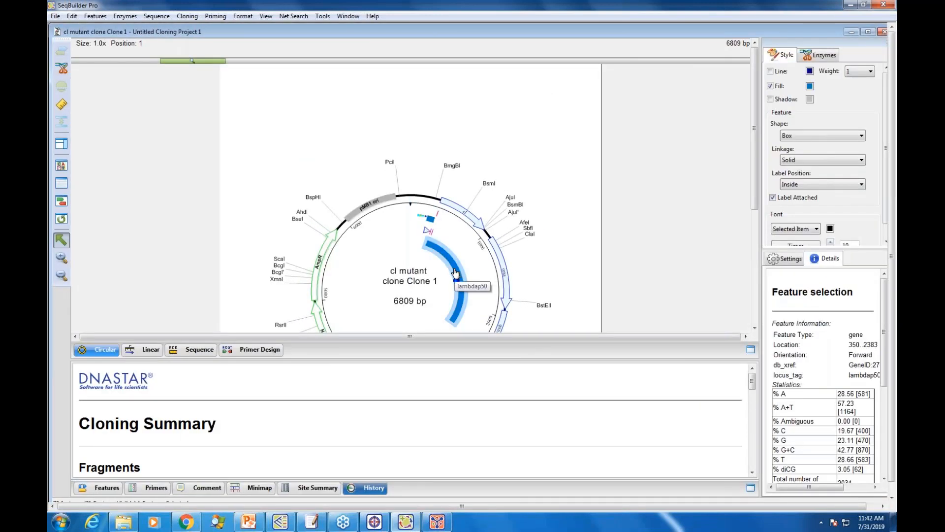
{"action": "left_click_drag", "start_coordinate": [755, 193], "coordinate": [756, 240]}
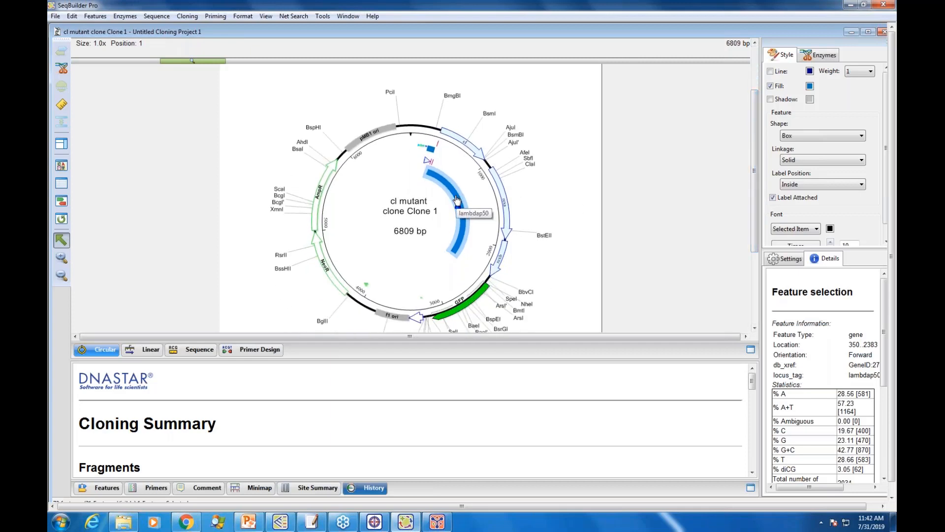
{"action": "mouse_move", "coordinate": [457, 199]}
{"action": "left_mouse_down"}
{"action": "mouse_move", "coordinate": [512, 199]}
{"action": "mouse_move", "coordinate": [446, 204]}
{"action": "mouse_move", "coordinate": [471, 204]}
{"action": "left_mouse_up"}
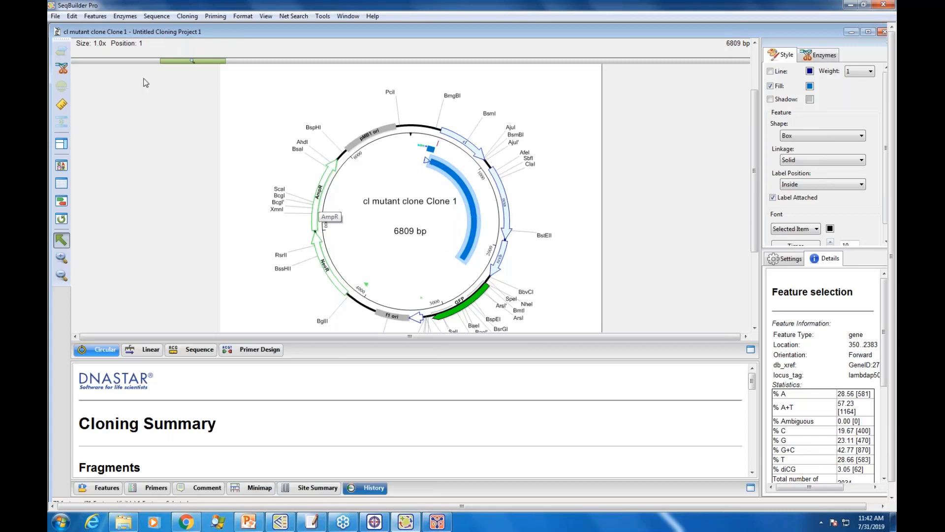
{"action": "mouse_move", "coordinate": [580, 34]}
{"action": "left_mouse_down"}
{"action": "mouse_move", "coordinate": [602, 214]}
{"action": "mouse_move", "coordinate": [602, 55]}
{"action": "left_mouse_up"}
{"action": "left_click_drag", "start_coordinate": [492, 219], "coordinate": [513, 210]}
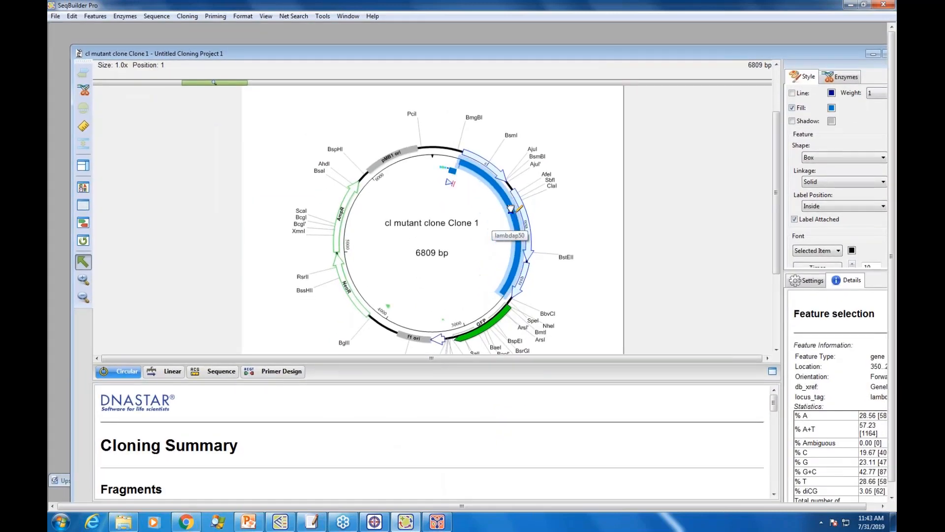
{"action": "left_click_drag", "start_coordinate": [412, 53], "coordinate": [412, 43]}
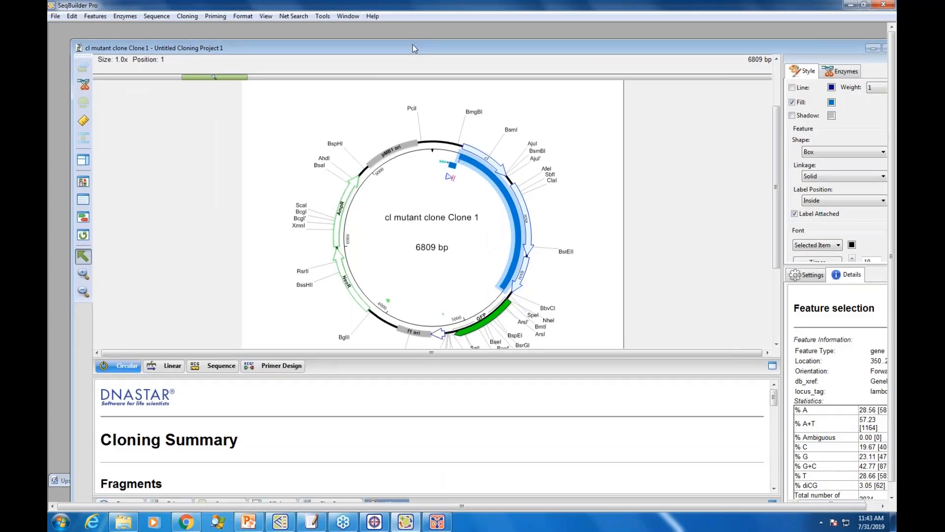
Step: Show the clone's sequence with Top Frame 3 open reading frames and check them along the cI gene
{"action": "left_click", "coordinate": [221, 364]}
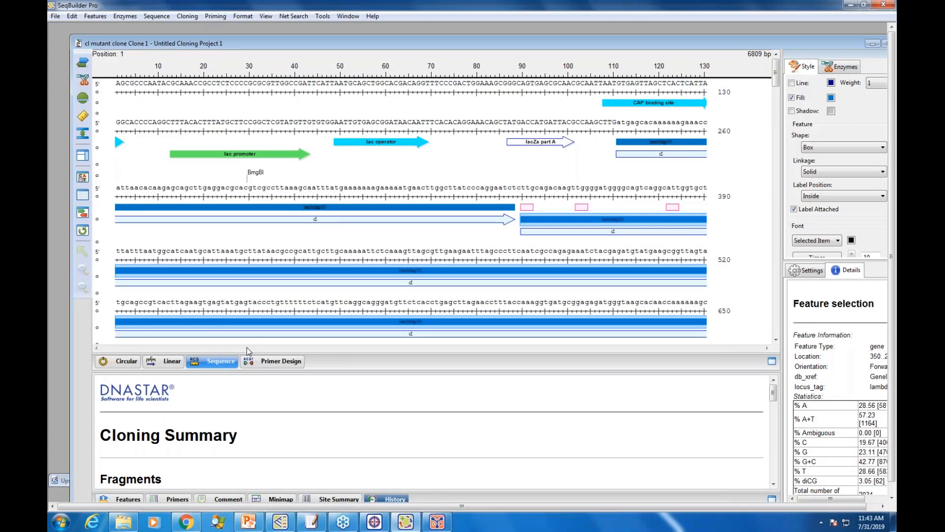
{"action": "left_click_drag", "start_coordinate": [254, 43], "coordinate": [245, 34]}
{"action": "left_click", "coordinate": [77, 93]}
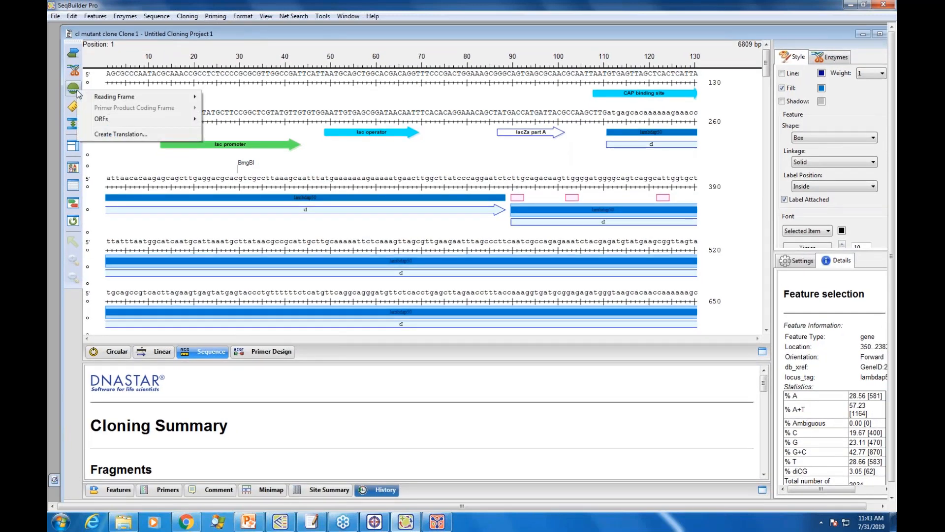
{"action": "mouse_move", "coordinate": [100, 121]}
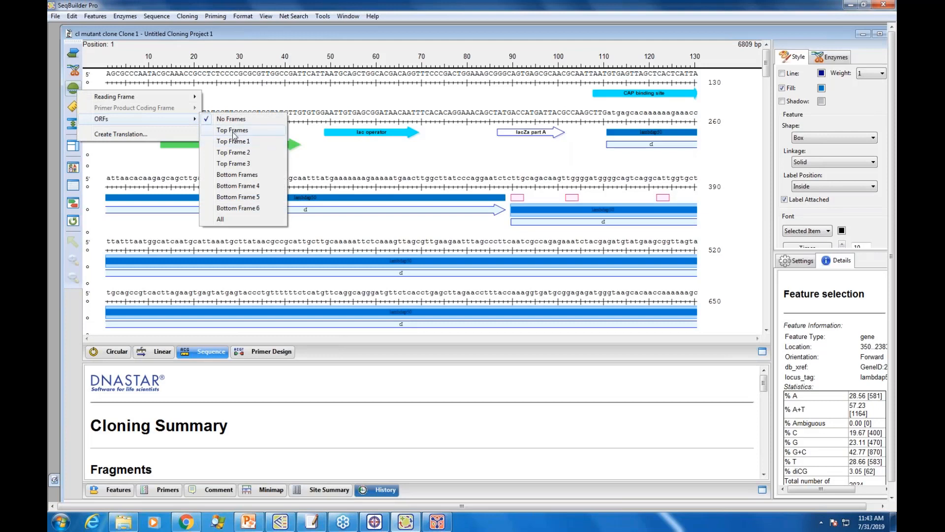
{"action": "left_click", "coordinate": [239, 168]}
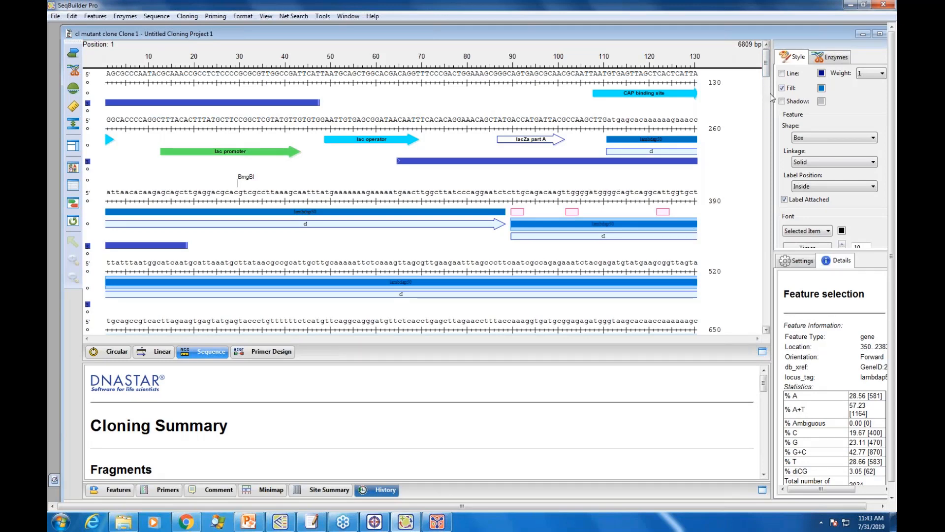
{"action": "scroll", "coordinate": [769, 81], "scroll_direction": "down", "scroll_amount": 1}
{"action": "left_click_drag", "start_coordinate": [771, 81], "coordinate": [772, 95]}
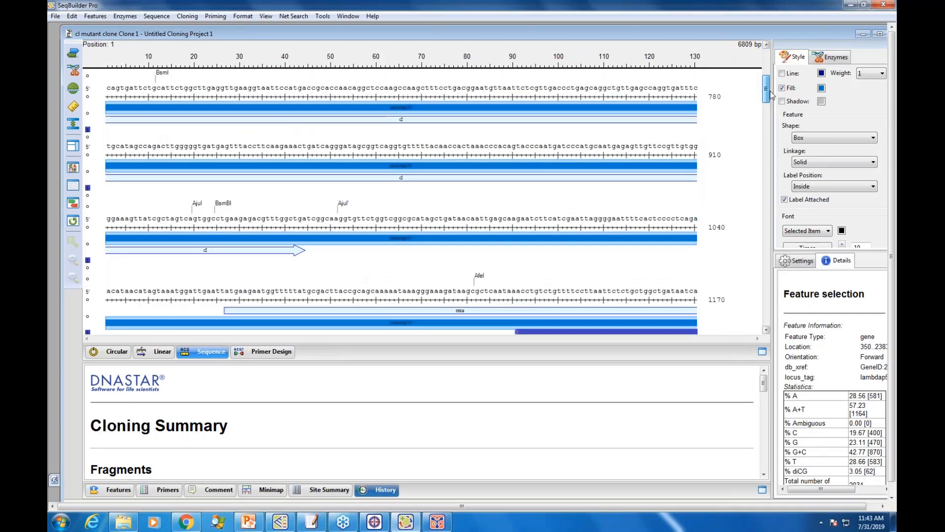
{"action": "left_click", "coordinate": [621, 146]}
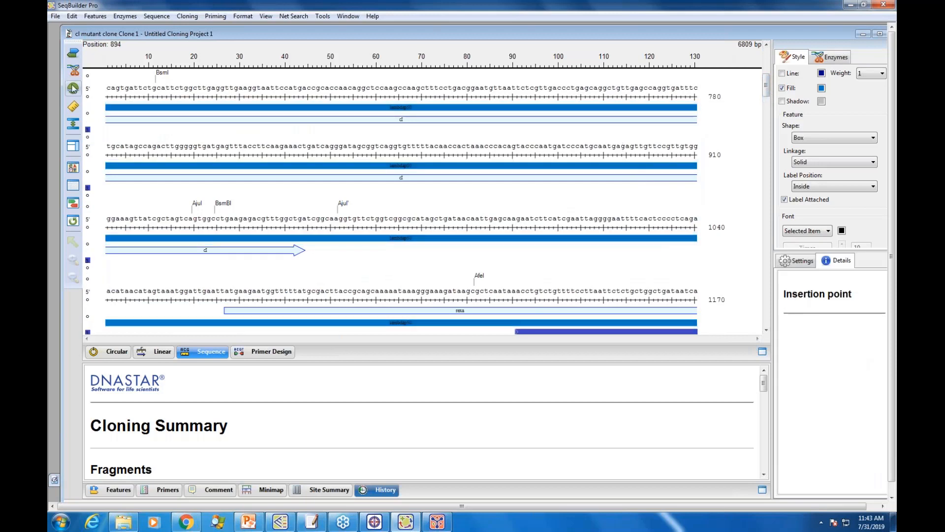
Step: Show the open reading frames of all three top frames on the clone's sequence
{"action": "left_click", "coordinate": [73, 88]}
{"action": "mouse_move", "coordinate": [152, 121]}
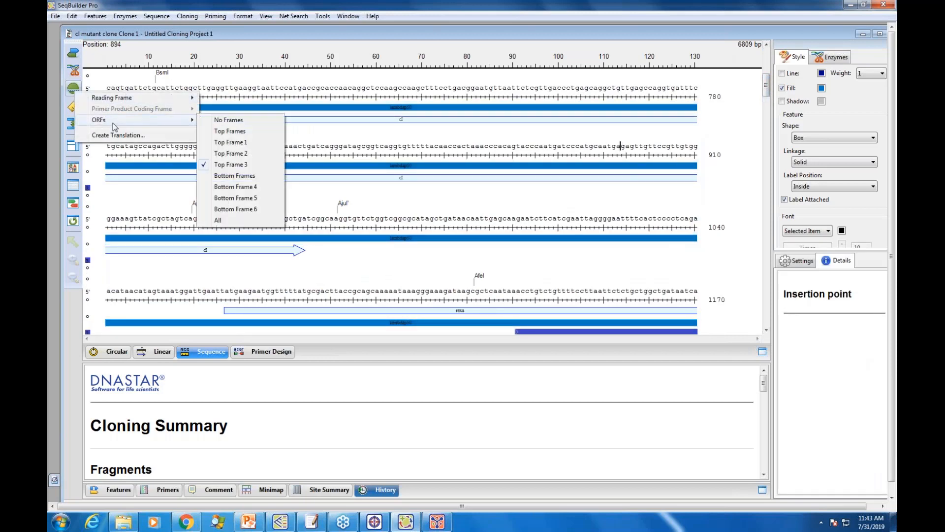
{"action": "left_click", "coordinate": [231, 132]}
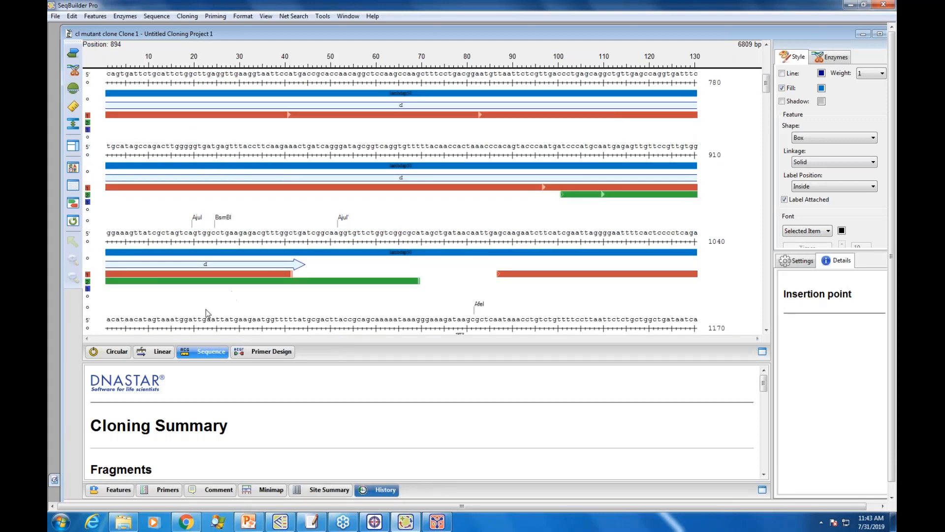
Step: Check the clone's linear map and its EcoRV cut site, and view the clone's primer design
{"action": "left_click", "coordinate": [160, 356]}
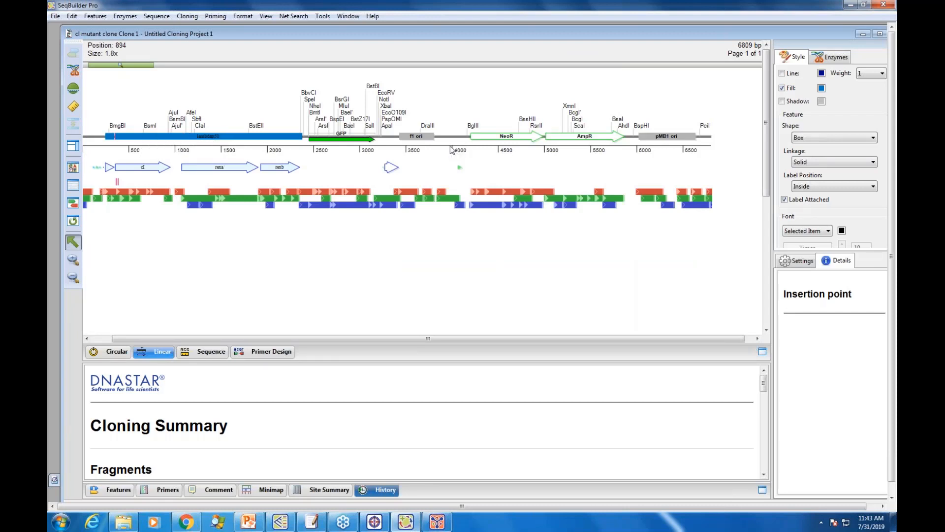
{"action": "left_click", "coordinate": [388, 93]}
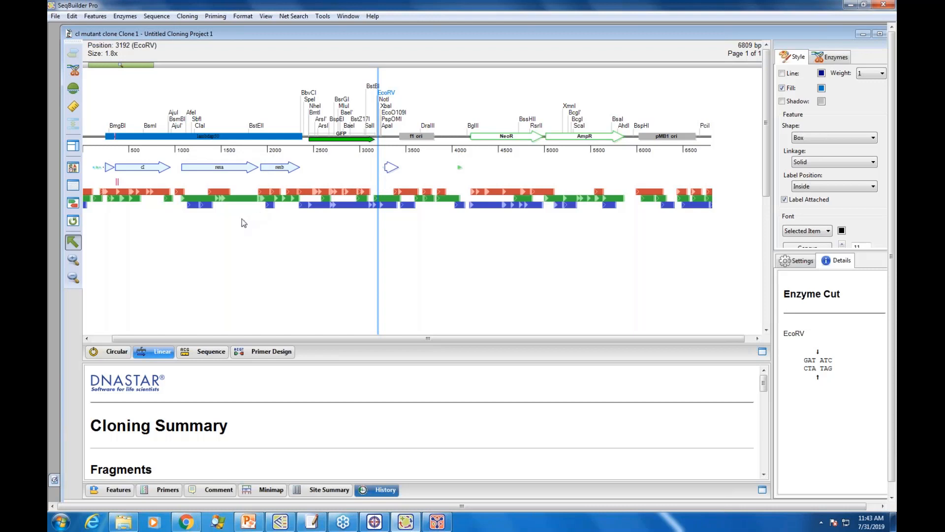
{"action": "left_click", "coordinate": [268, 350]}
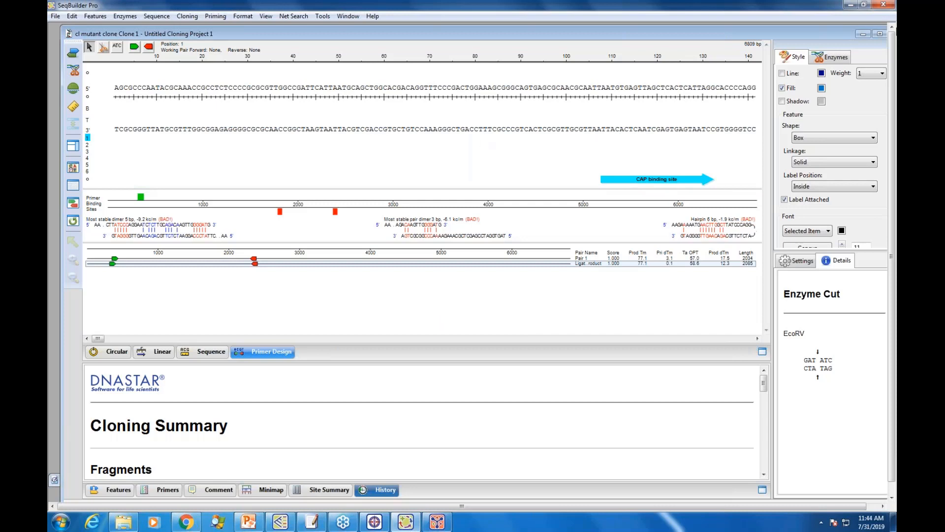
Step: Minimize SeqBuilder Pro and Protean 3D, switch to the calmodulin alignment in MegAlign Pro and widen the overview's sequence name column
{"action": "left_click", "coordinate": [851, 6]}
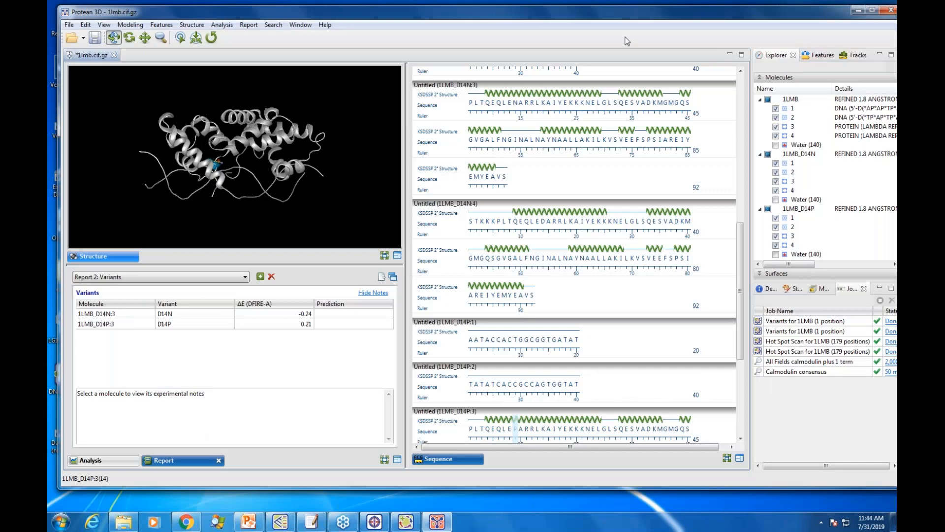
{"action": "left_click", "coordinate": [857, 10]}
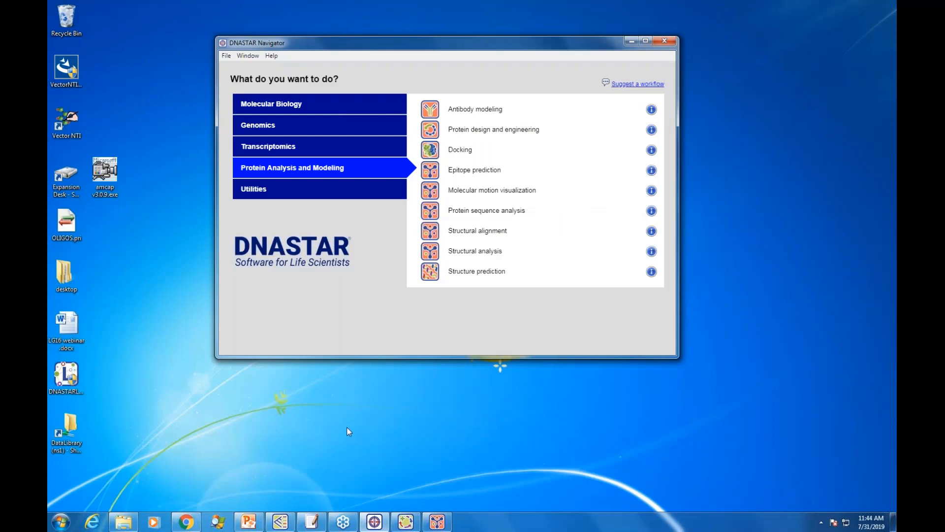
{"action": "left_click", "coordinate": [284, 526]}
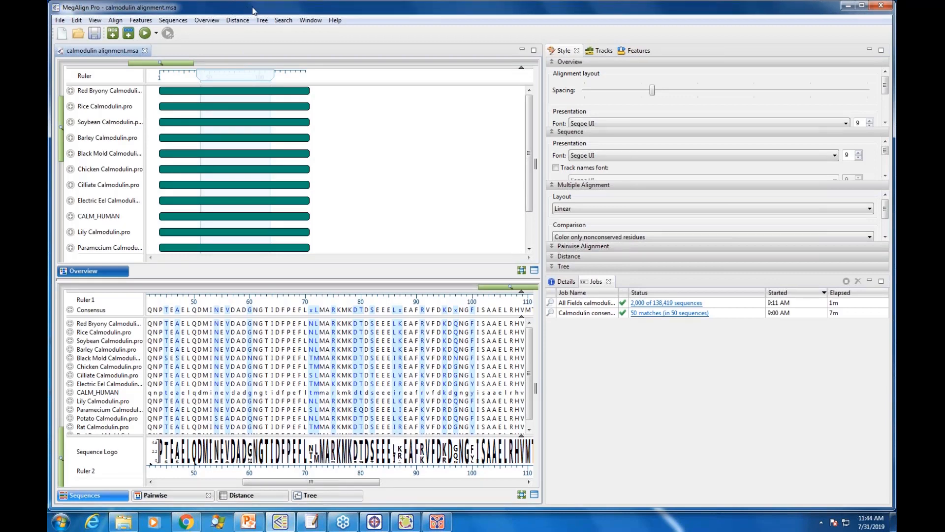
{"action": "left_click_drag", "start_coordinate": [245, 5], "coordinate": [260, 9]}
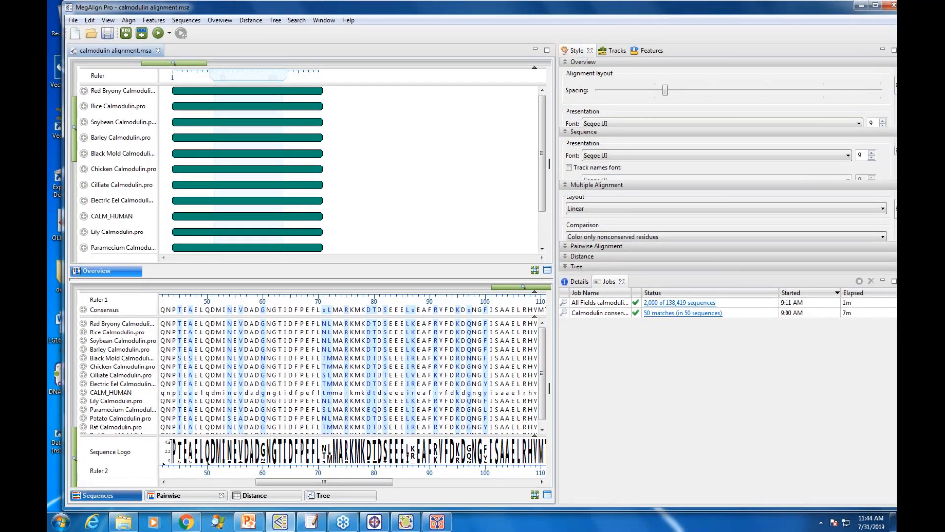
{"action": "left_click_drag", "start_coordinate": [159, 123], "coordinate": [196, 123]}
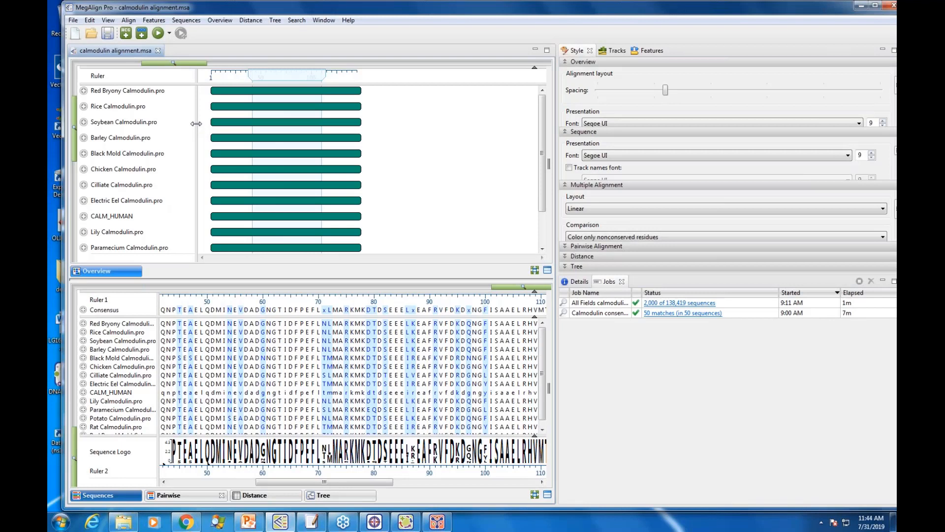
Step: Select the alignment region from about position 55 to 101, including the consensus, and start an online sequence search with it
{"action": "left_click", "coordinate": [296, 21]}
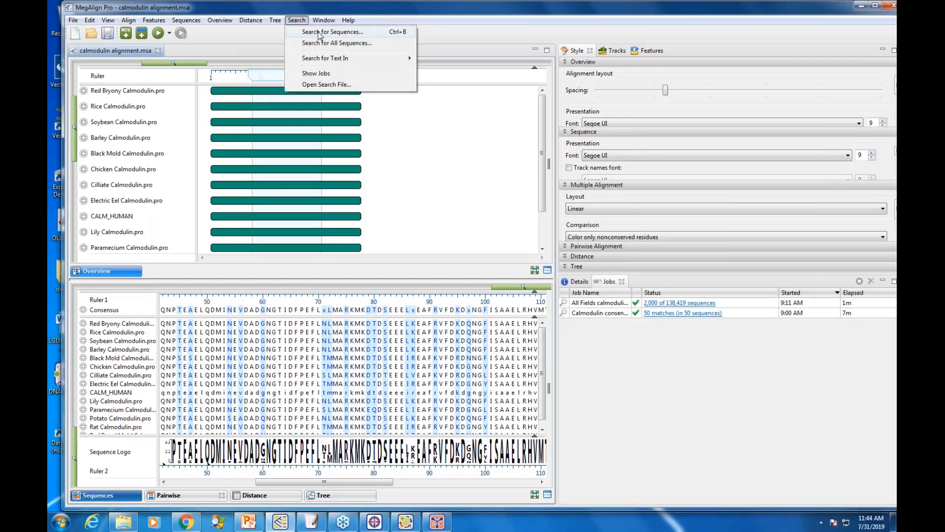
{"action": "mouse_move", "coordinate": [331, 62]}
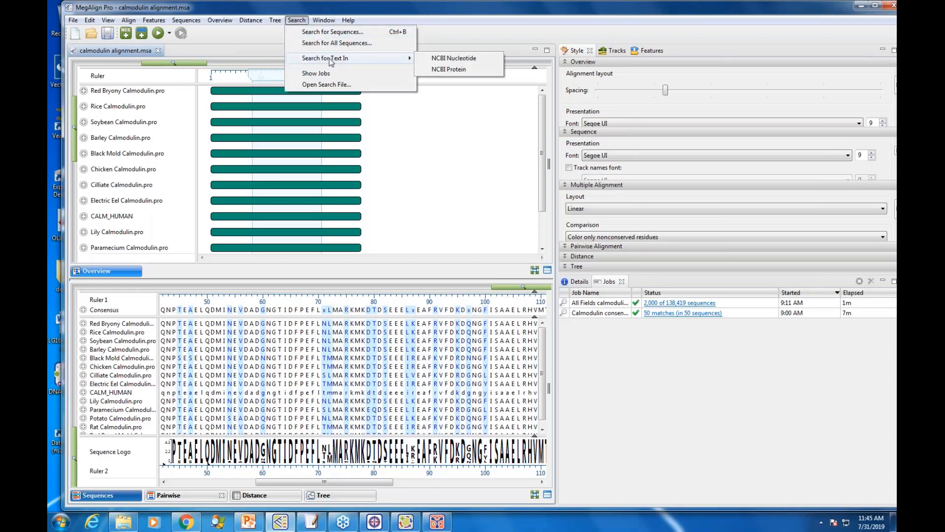
{"action": "left_click", "coordinate": [291, 349]}
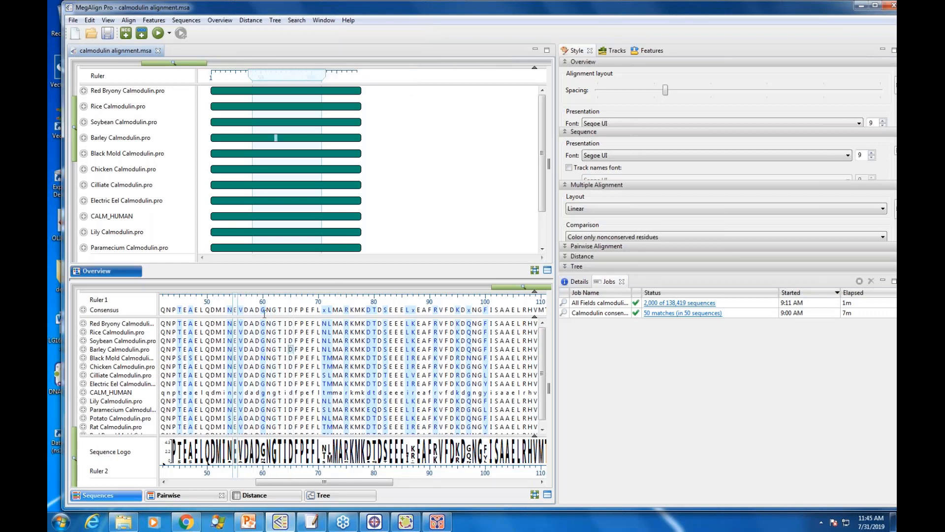
{"action": "left_click_drag", "start_coordinate": [234, 314], "coordinate": [454, 319]}
{"action": "left_click_drag", "start_coordinate": [491, 318], "coordinate": [493, 318]}
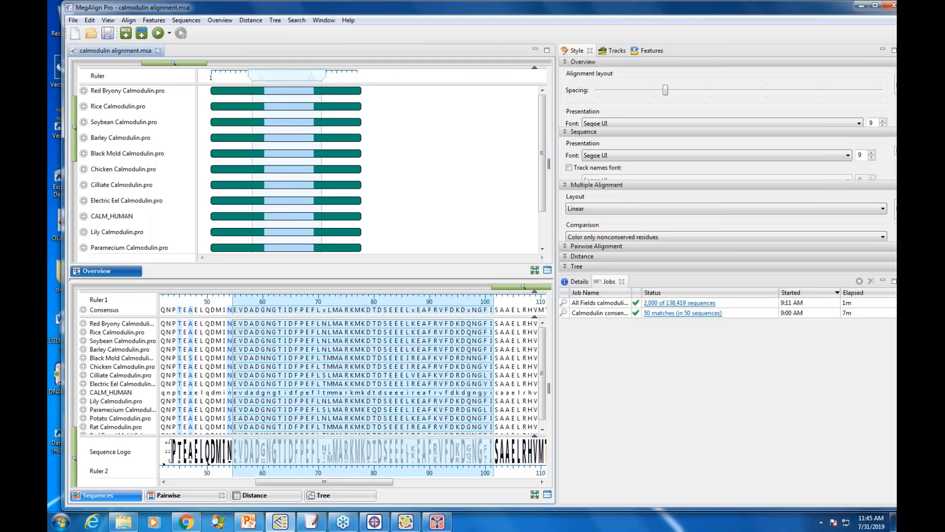
{"action": "left_click", "coordinate": [296, 20]}
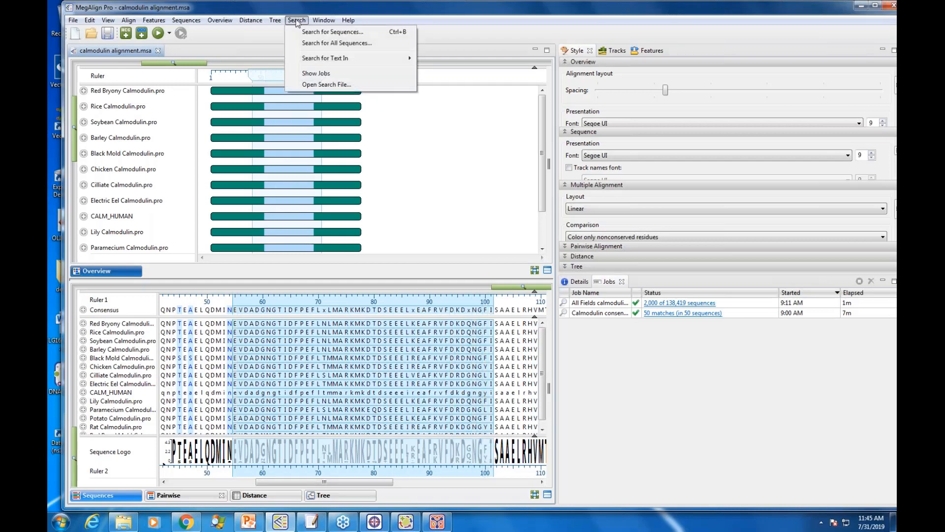
{"action": "left_click", "coordinate": [310, 32]}
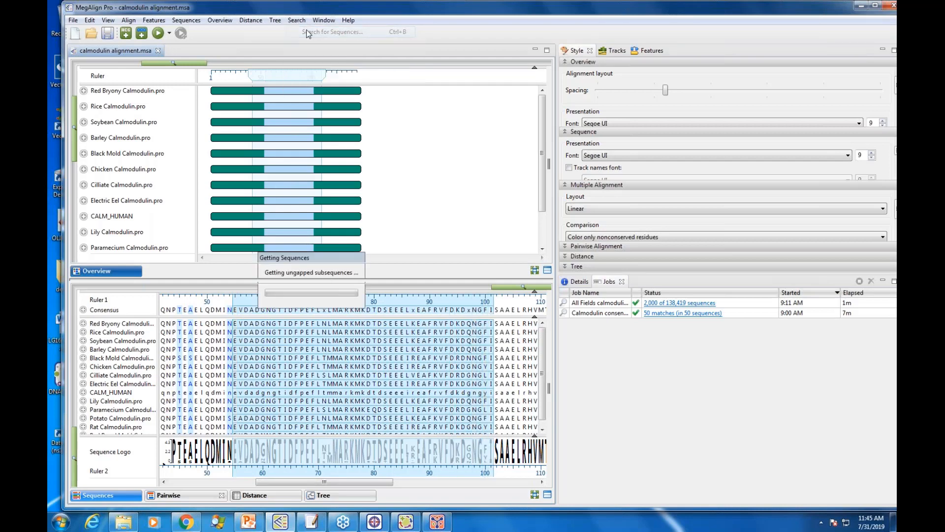
Step: Look through the protein search methods and target databases offered for the consensus query
{"action": "left_click_drag", "start_coordinate": [335, 118], "coordinate": [340, 99]}
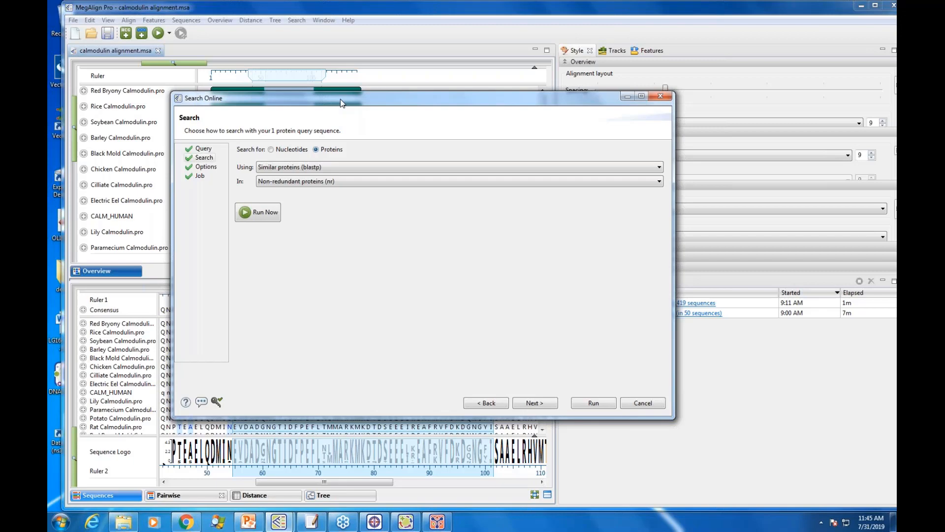
{"action": "left_click_drag", "start_coordinate": [341, 99], "coordinate": [343, 151]}
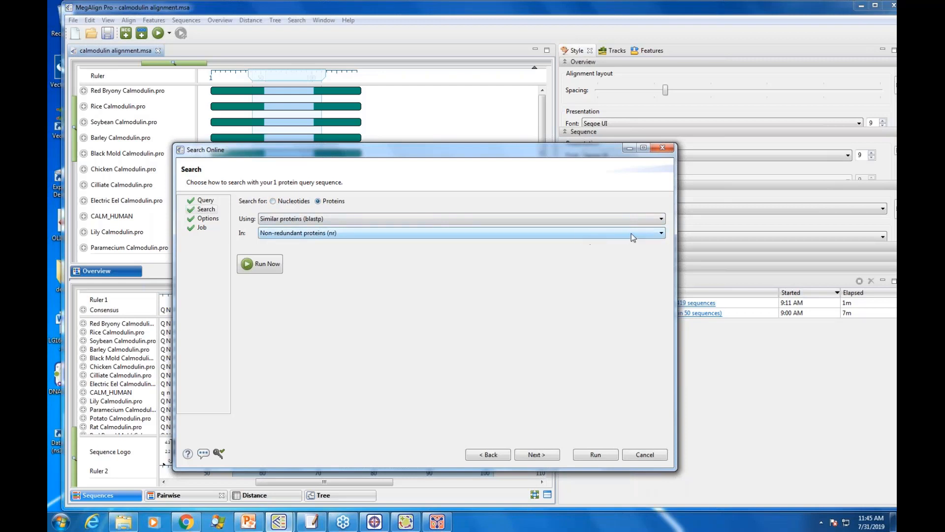
{"action": "left_click", "coordinate": [662, 220]}
{"action": "left_click", "coordinate": [663, 220]}
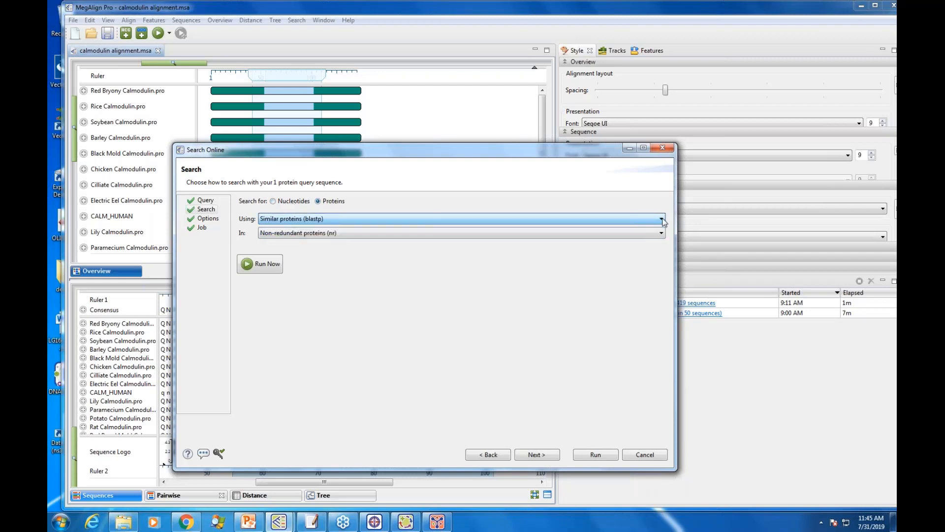
{"action": "left_click", "coordinate": [662, 233]}
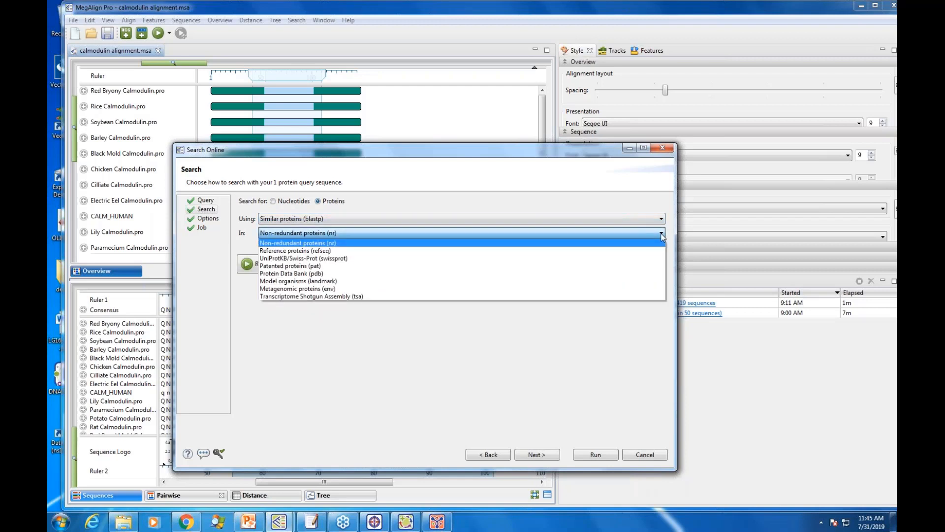
{"action": "left_click", "coordinate": [663, 237]}
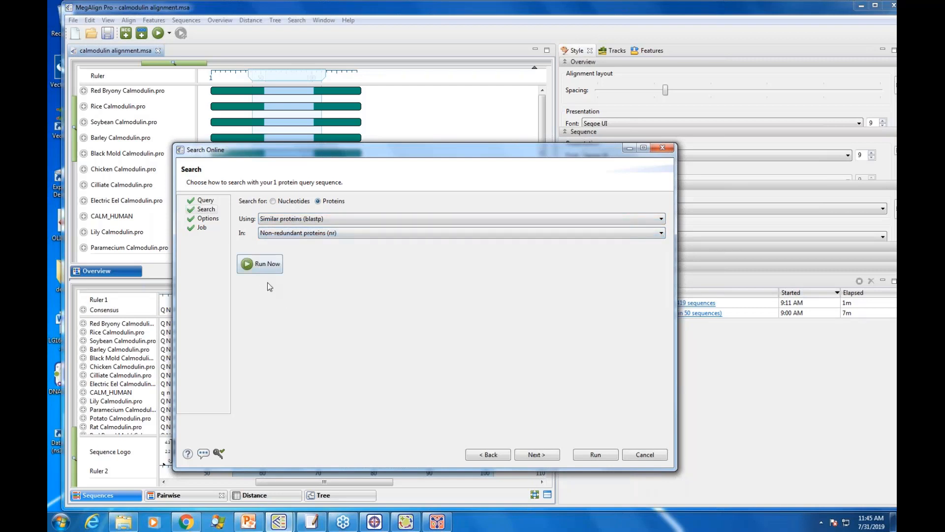
Step: Limit the search to a maximum of 50 sequences and go on to the job settings
{"action": "left_click", "coordinate": [531, 455]}
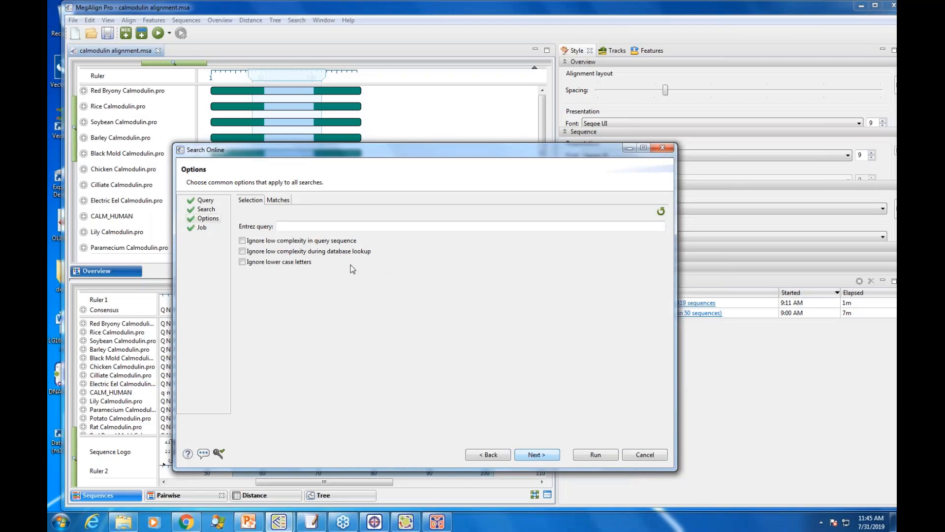
{"action": "left_click", "coordinate": [277, 201]}
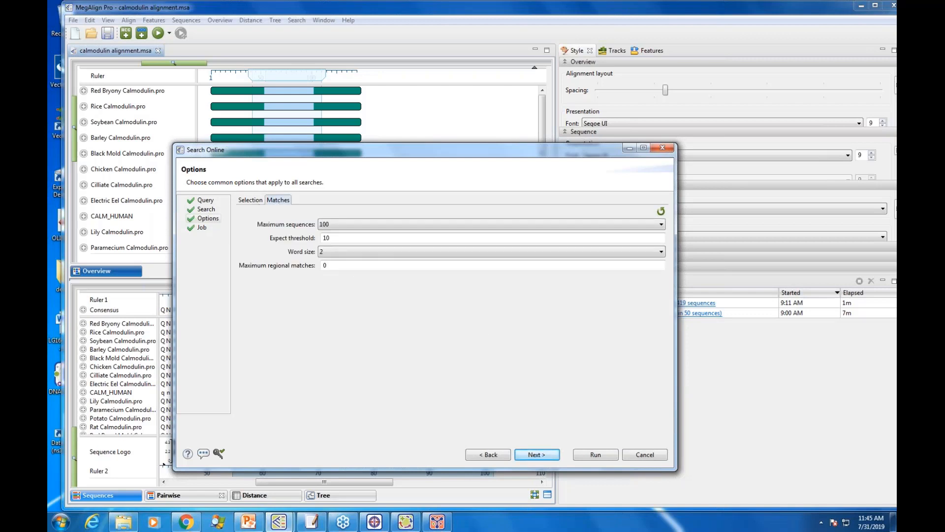
{"action": "left_click", "coordinate": [657, 225]}
{"action": "left_click", "coordinate": [330, 242]}
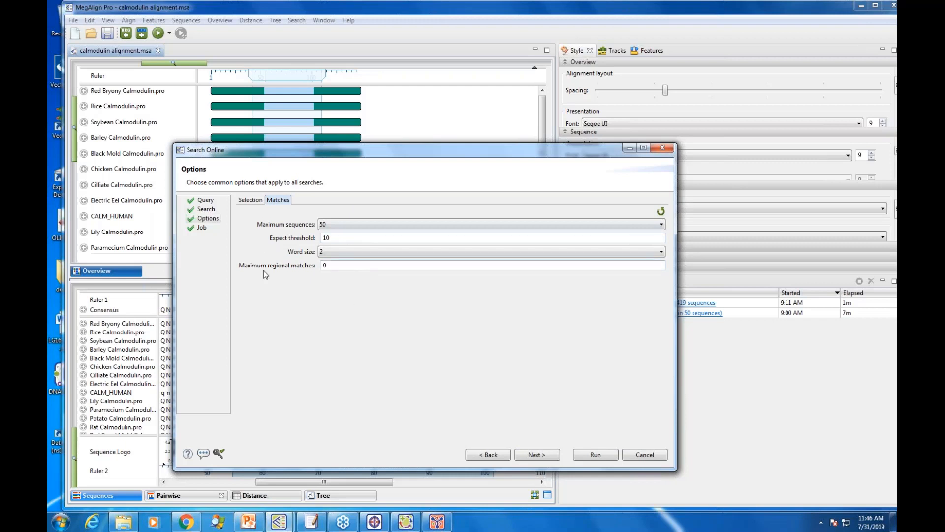
{"action": "left_click", "coordinate": [537, 455]}
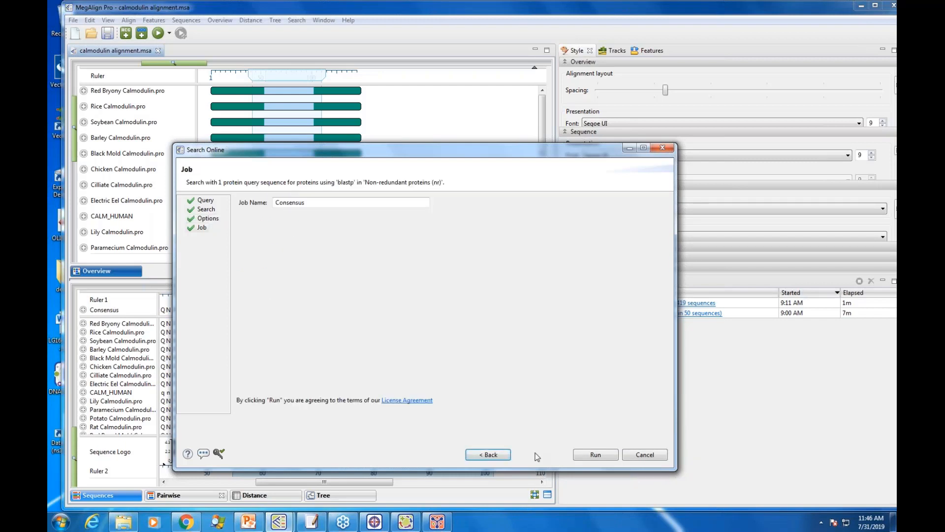
Step: Name the search job Calmodulin Search 2, run it and hide its progress window
{"action": "left_click", "coordinate": [320, 202]}
{"action": "key", "text": "BackSpace"}
{"action": "key", "text": "BackSpace"}
{"action": "key", "text": "BackSpace"}
{"action": "key", "text": "BackSpace"}
{"action": "key", "text": "BackSpace"}
{"action": "key", "text": "BackSpace"}
{"action": "key", "text": "BackSpace"}
{"action": "key", "text": "BackSpace"}
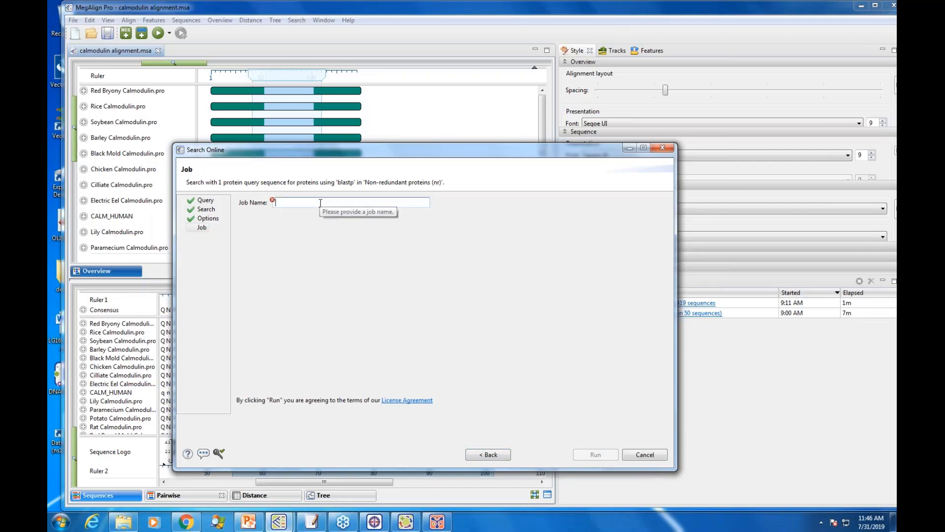
{"action": "type", "text": "Calmodulin Search"}
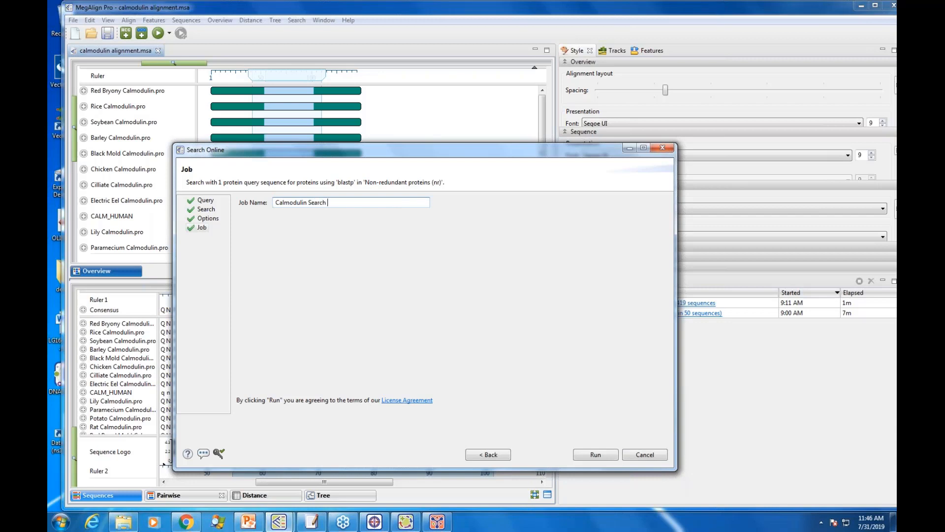
{"action": "type", "text": "2"}
{"action": "left_click", "coordinate": [595, 455]}
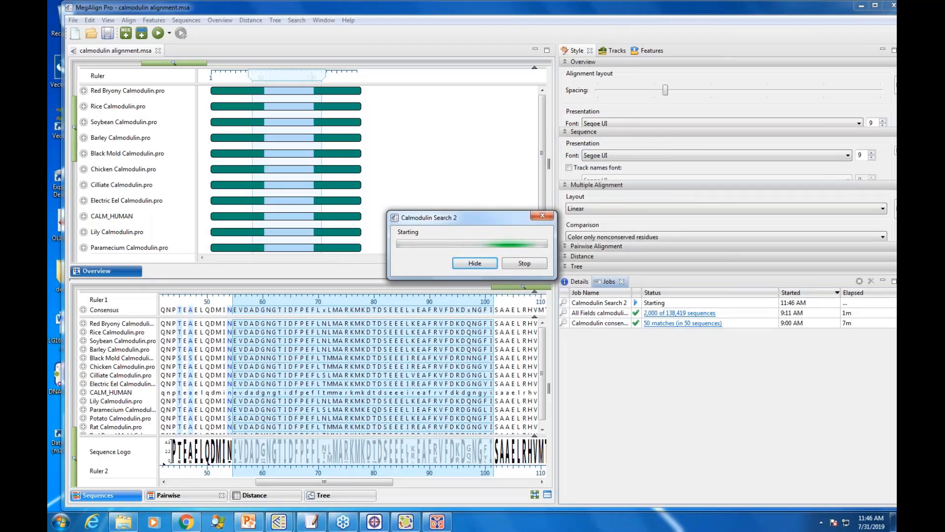
{"action": "left_click", "coordinate": [483, 264]}
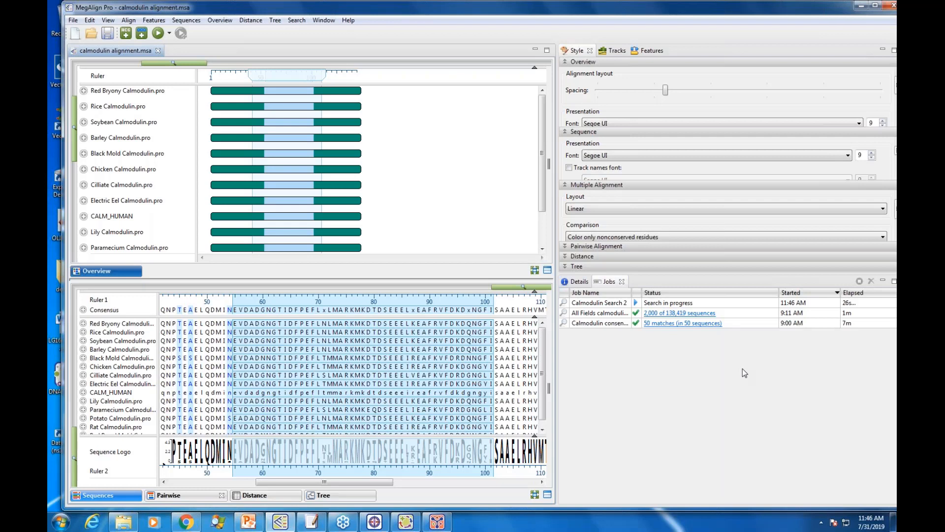
Step: Open the matches of the Calmodulin consensus search, minimize the alignment window and widen the results window on the desktop
{"action": "left_click", "coordinate": [662, 322]}
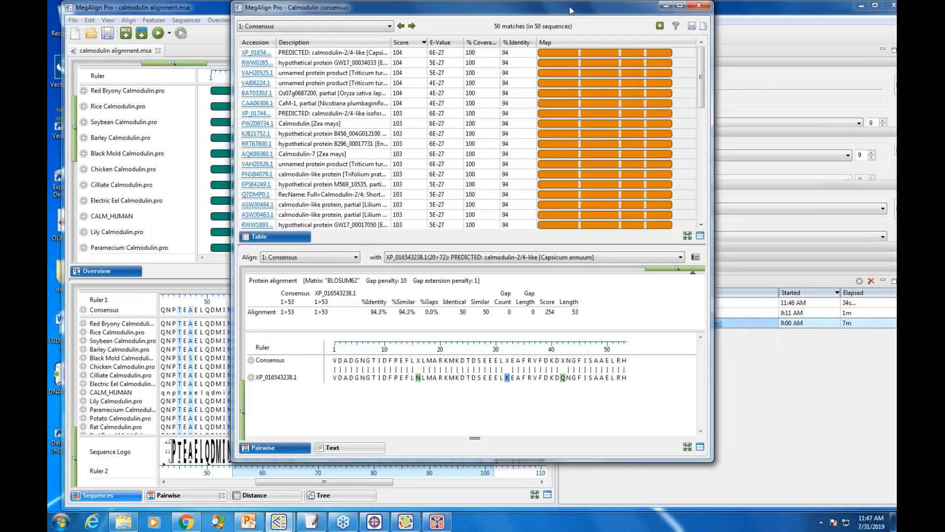
{"action": "left_click_drag", "start_coordinate": [573, 9], "coordinate": [507, 23]}
{"action": "left_click", "coordinate": [861, 6]}
{"action": "left_click", "coordinate": [495, 47]}
{"action": "left_click", "coordinate": [630, 42]}
{"action": "left_click_drag", "start_coordinate": [679, 191], "coordinate": [862, 190]}
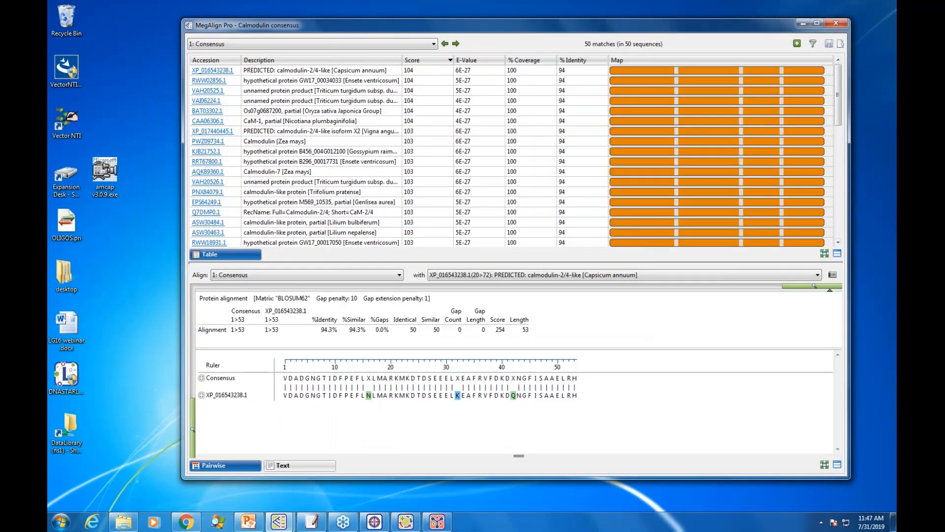
{"action": "left_click_drag", "start_coordinate": [521, 22], "coordinate": [449, 14]}
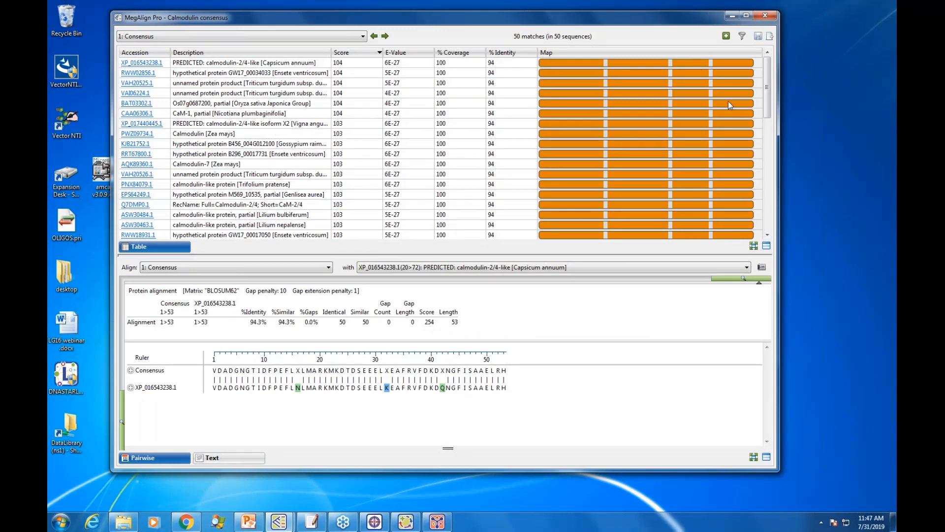
Step: Select the Capsicum annuum calmodulin-2/4-like match and check which query sequences the results list offers
{"action": "left_click", "coordinate": [241, 64]}
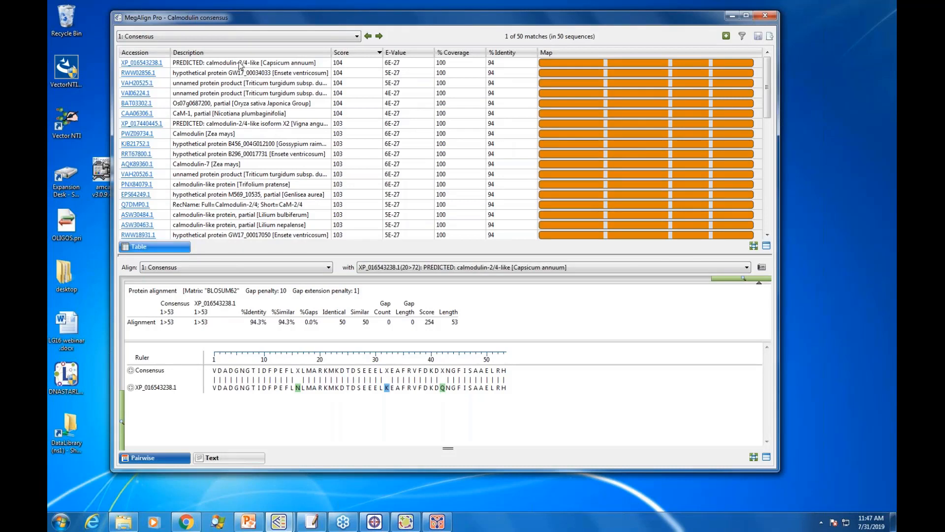
{"action": "left_click", "coordinate": [357, 37]}
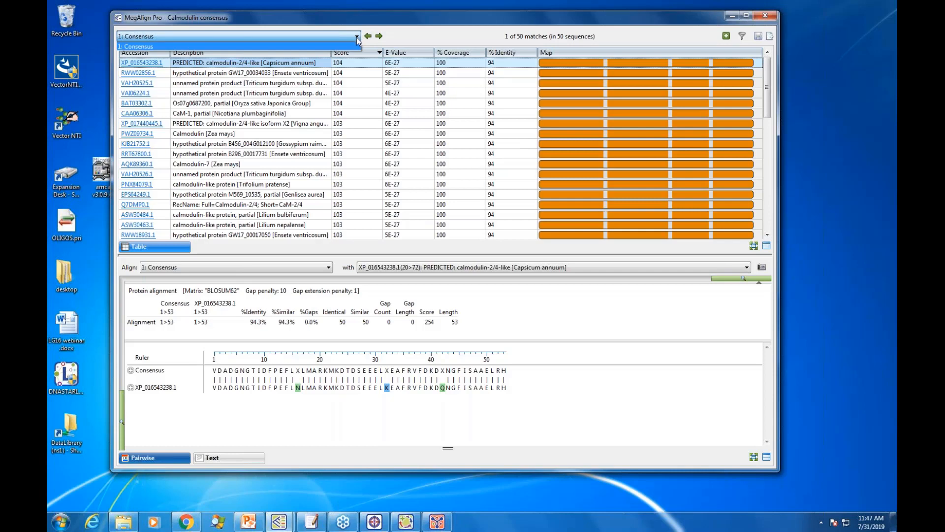
{"action": "left_click", "coordinate": [357, 37]}
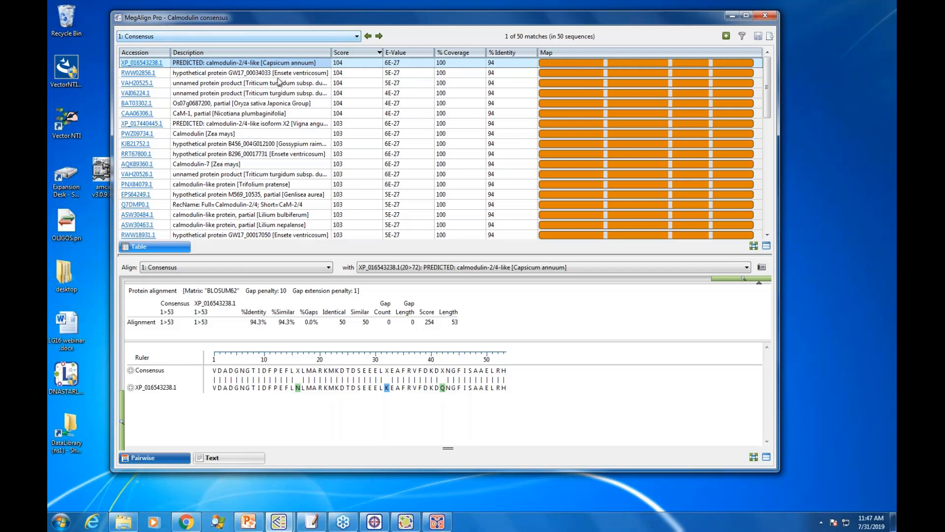
Step: Compare the consensus pairwise with further matches, from the Triticum turgidum protein VAI06224.1 to the Lilium bulbiferum calmodulin-like protein
{"action": "left_click", "coordinate": [274, 95]}
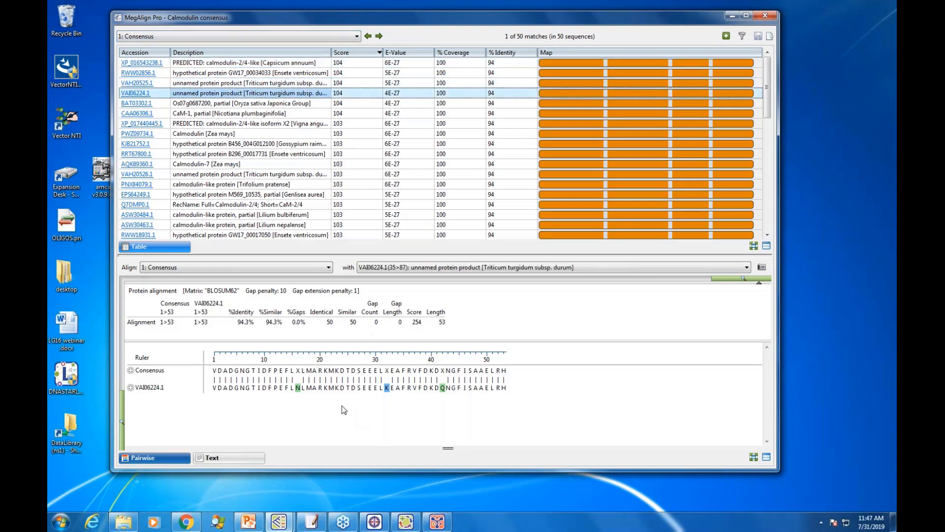
{"action": "key", "text": "Down"}
{"action": "key", "text": "Down"}
{"action": "key", "text": "Down"}
{"action": "key", "text": "Down"}
{"action": "key", "text": "Down"}
{"action": "key", "text": "Down"}
{"action": "key", "text": "Down"}
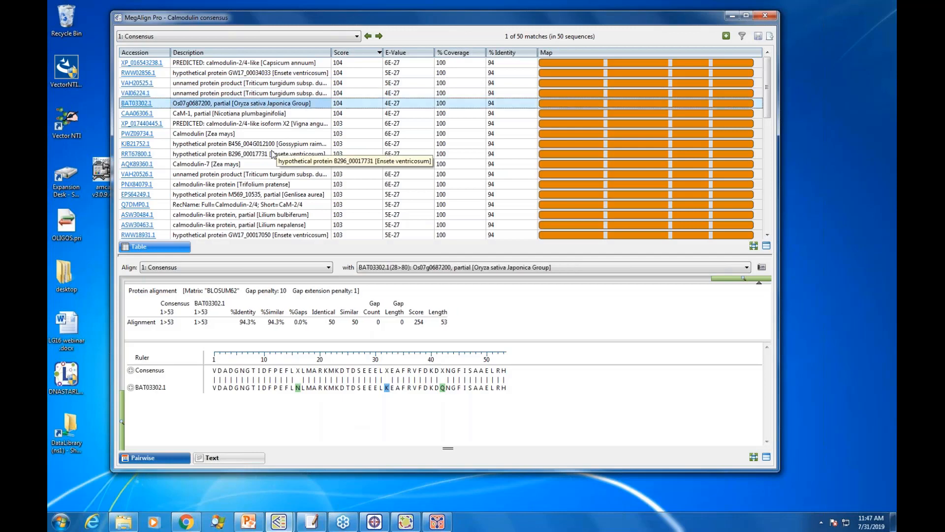
{"action": "key", "text": "Down"}
{"action": "key", "text": "Down"}
{"action": "key", "text": "Down"}
{"action": "key", "text": "Down"}
{"action": "key", "text": "Down"}
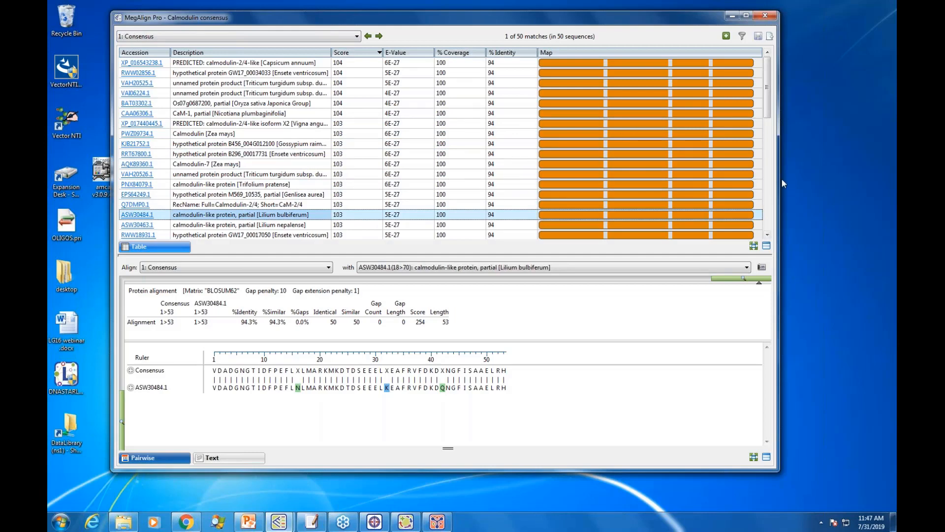
Step: Widen the results window and look through the rest of the match list
{"action": "left_click_drag", "start_coordinate": [779, 180], "coordinate": [817, 180]}
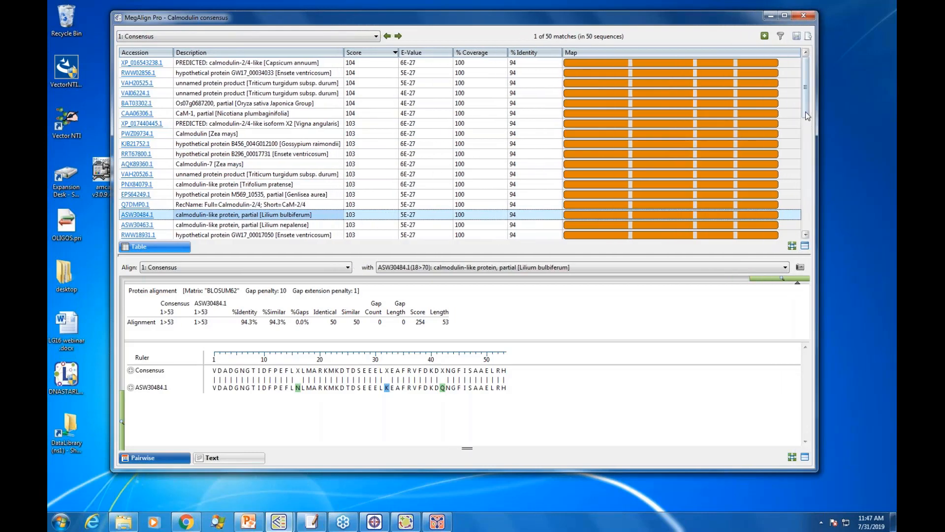
{"action": "left_click_drag", "start_coordinate": [806, 114], "coordinate": [805, 224]}
{"action": "scroll", "coordinate": [481, 212], "scroll_direction": "up", "scroll_amount": 3}
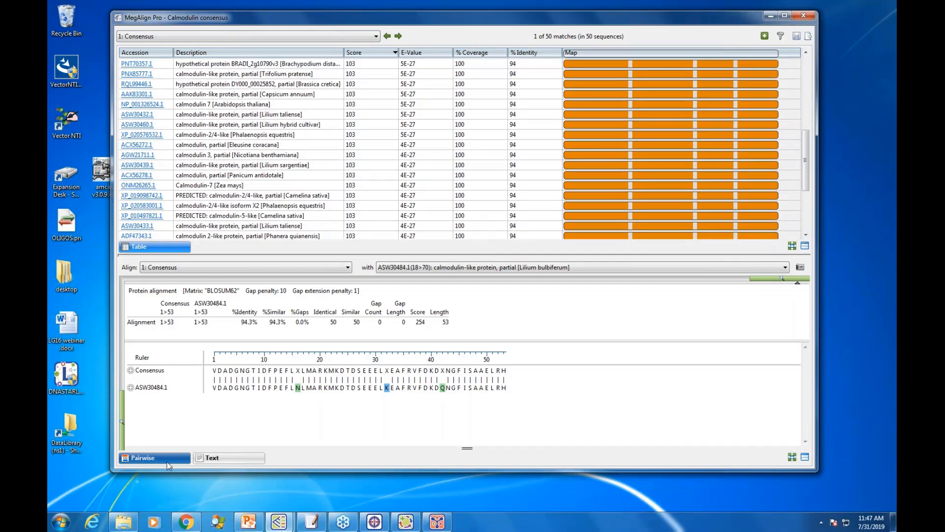
Step: Show the BLASTP text report of the search and move the results window to a clearer place
{"action": "left_click", "coordinate": [236, 460]}
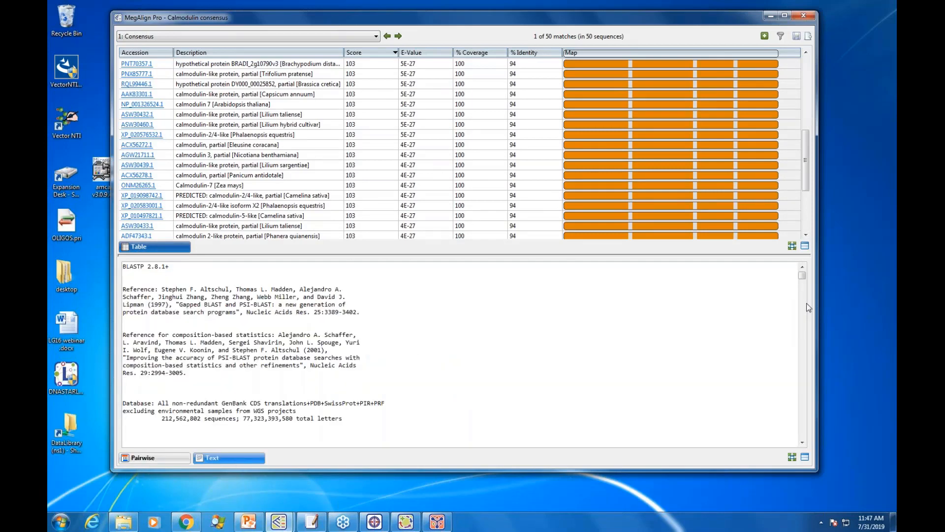
{"action": "mouse_move", "coordinate": [804, 276]}
{"action": "left_mouse_down"}
{"action": "mouse_move", "coordinate": [801, 355]}
{"action": "mouse_move", "coordinate": [802, 275]}
{"action": "left_mouse_up"}
{"action": "left_click_drag", "start_coordinate": [559, 23], "coordinate": [524, 36]}
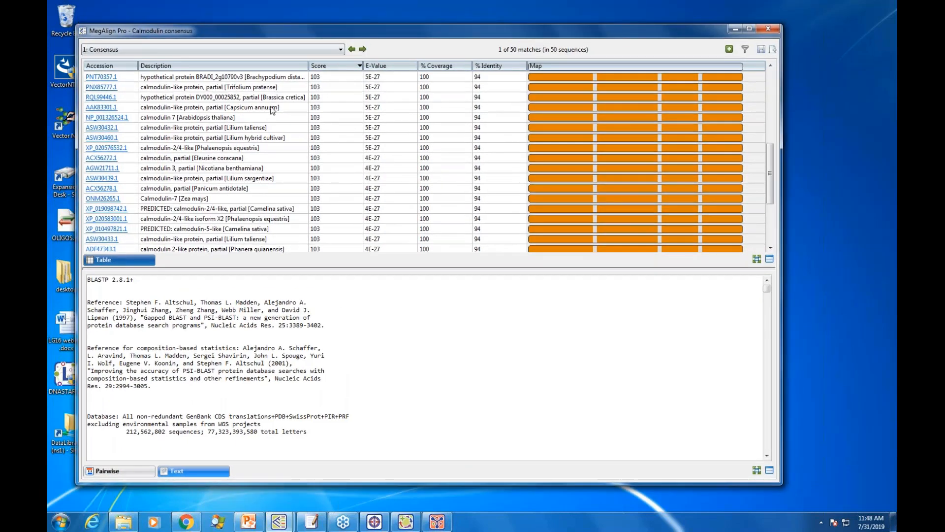
Step: Examine which criteria the match filter offers, and close the filter without applying one
{"action": "left_click_drag", "start_coordinate": [770, 175], "coordinate": [761, 66]}
{"action": "left_click", "coordinate": [746, 52]}
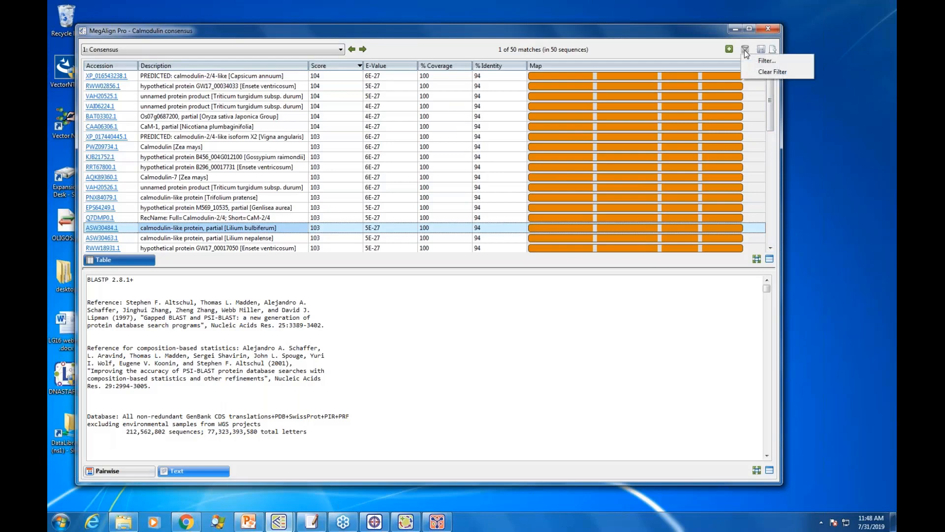
{"action": "left_click", "coordinate": [767, 61]}
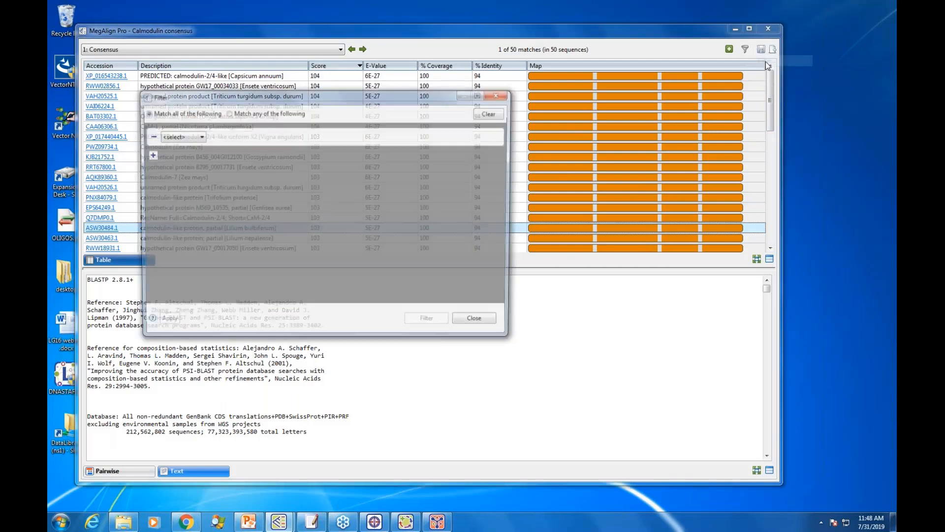
{"action": "left_click", "coordinate": [197, 136]}
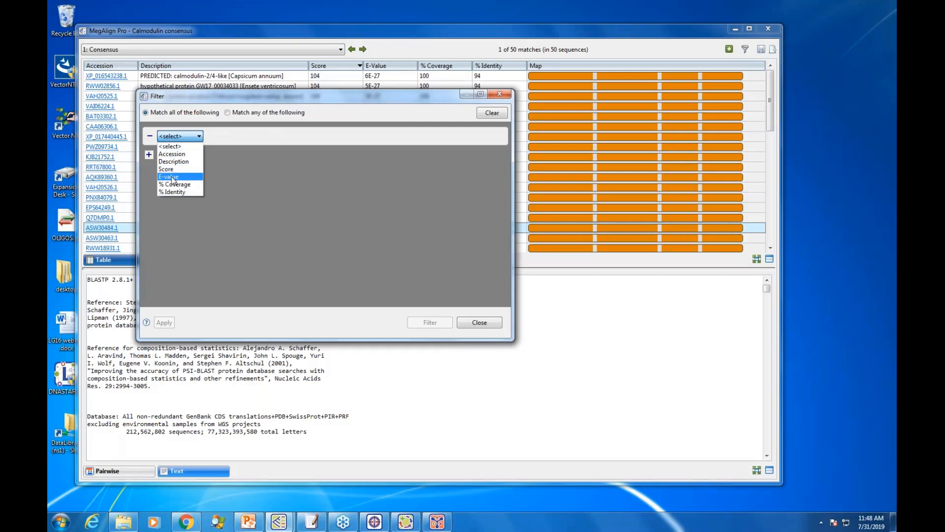
{"action": "left_click", "coordinate": [497, 95]}
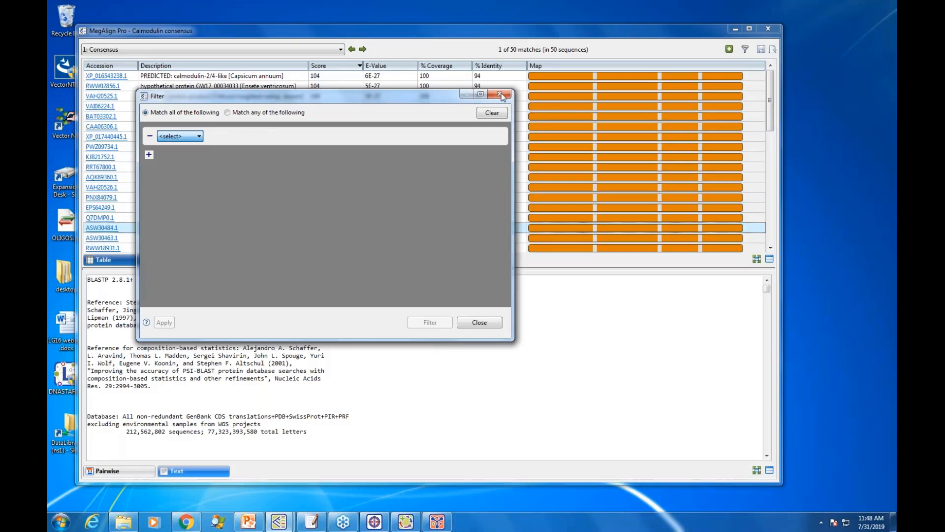
{"action": "left_click", "coordinate": [502, 93]}
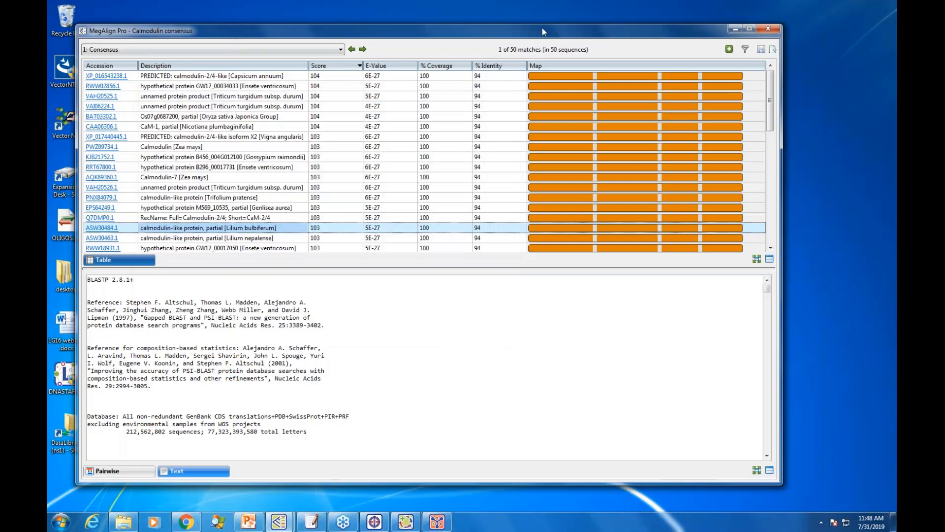
Step: Examine the options for saving the search results as a search file, and dismiss the save dialog without saving
{"action": "left_click", "coordinate": [761, 49]}
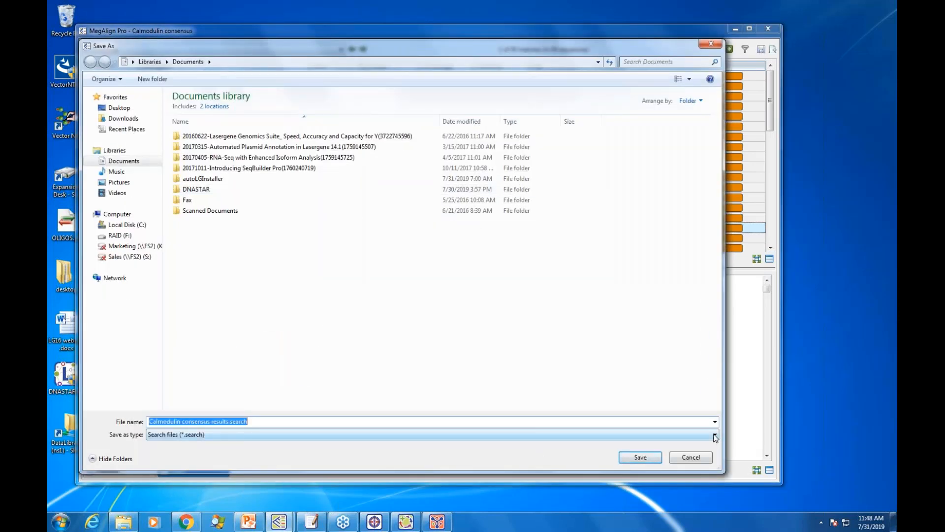
{"action": "left_click", "coordinate": [715, 435]}
{"action": "left_click", "coordinate": [714, 435]}
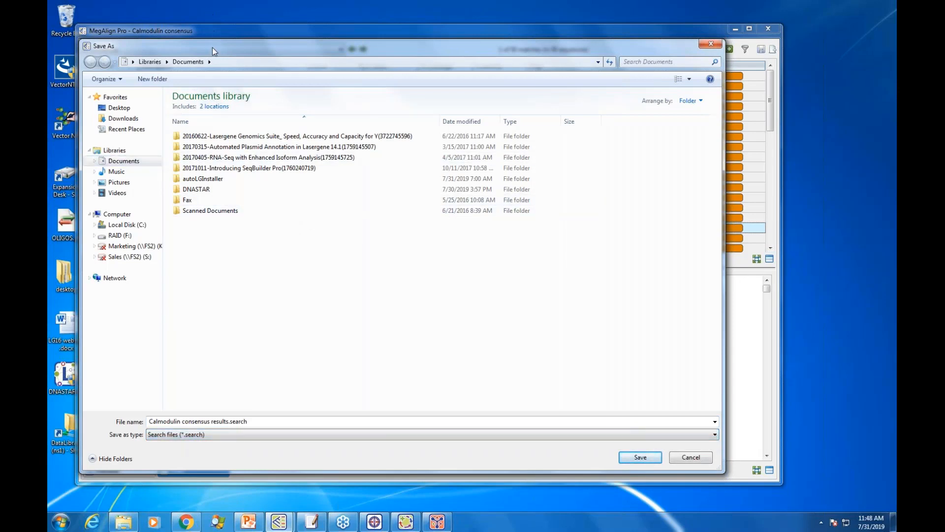
{"action": "left_click_drag", "start_coordinate": [212, 48], "coordinate": [294, 55]}
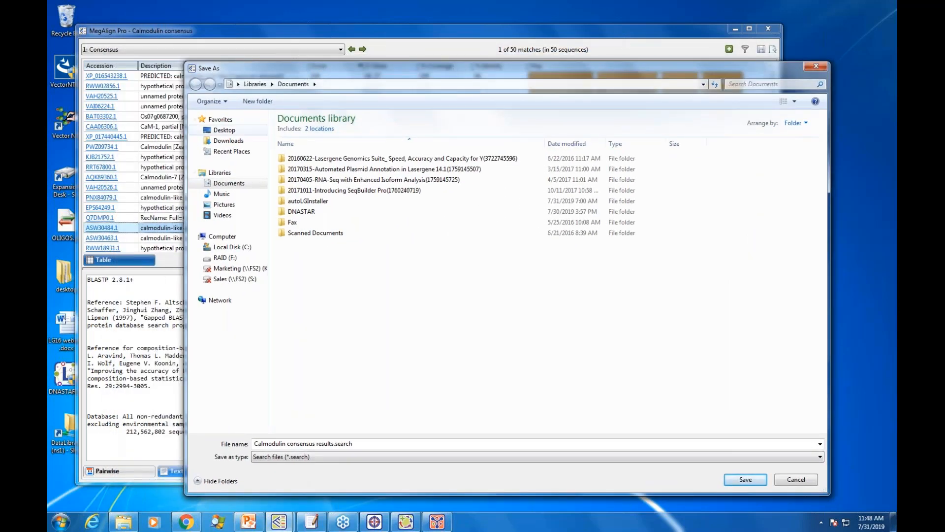
{"action": "left_click", "coordinate": [796, 480]}
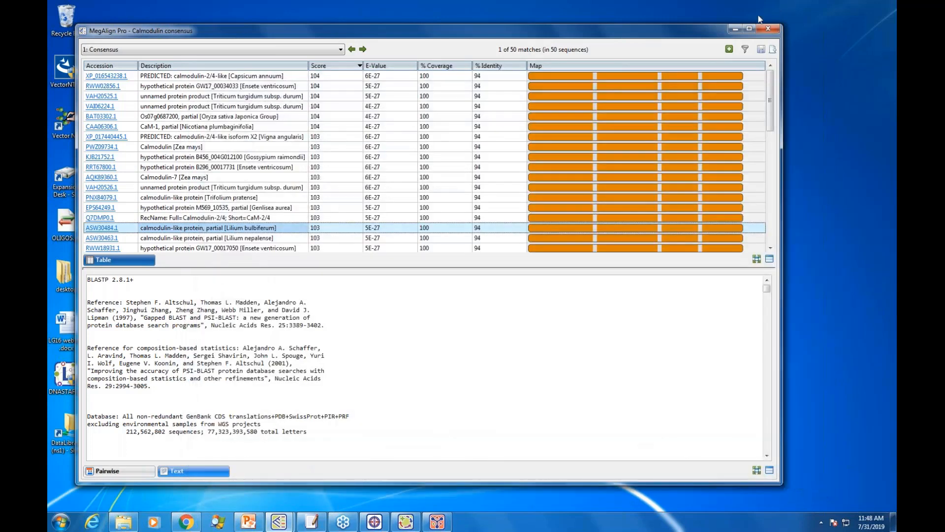
{"action": "left_click", "coordinate": [761, 50]}
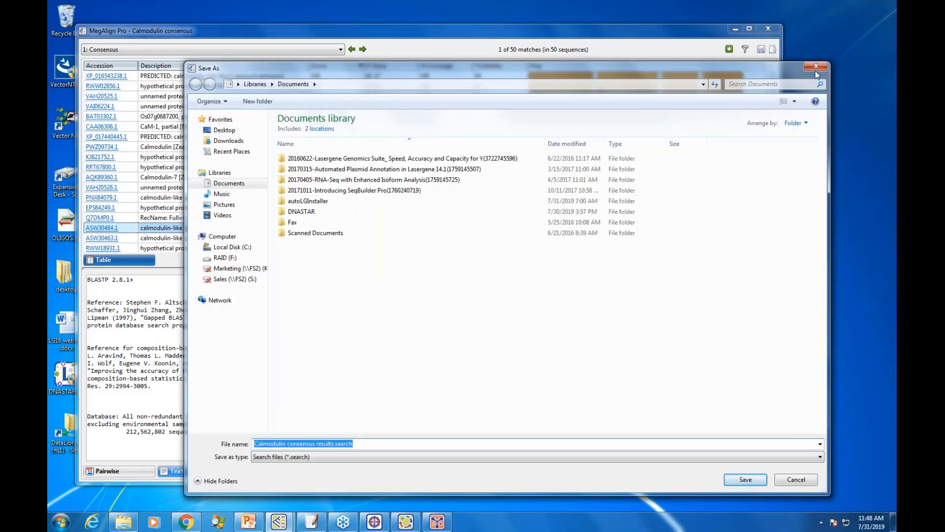
{"action": "left_click", "coordinate": [817, 67]}
Step: Add the sequence of the Calmodulin [Zea mays] match PWZ09734.1 to calmodulin alignment.msa
{"action": "left_click", "coordinate": [729, 50]}
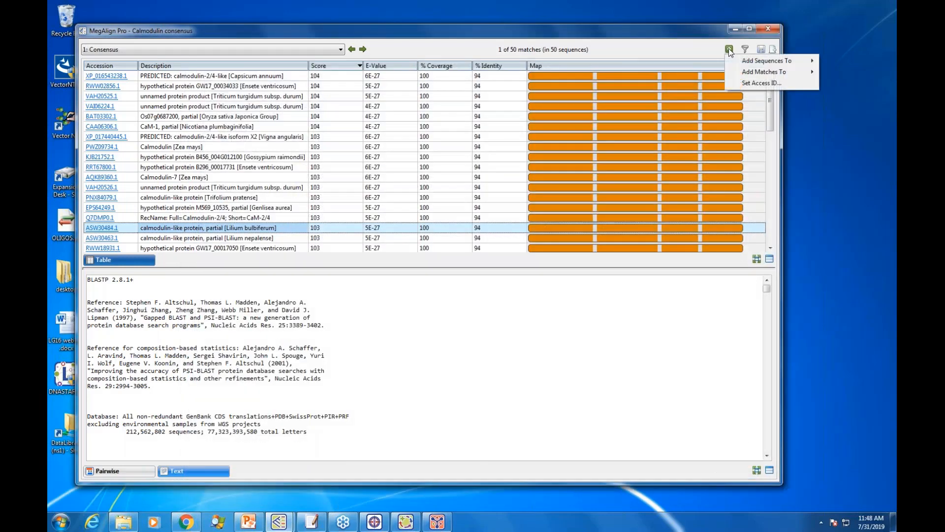
{"action": "mouse_move", "coordinate": [755, 62]}
{"action": "left_click", "coordinate": [165, 148]}
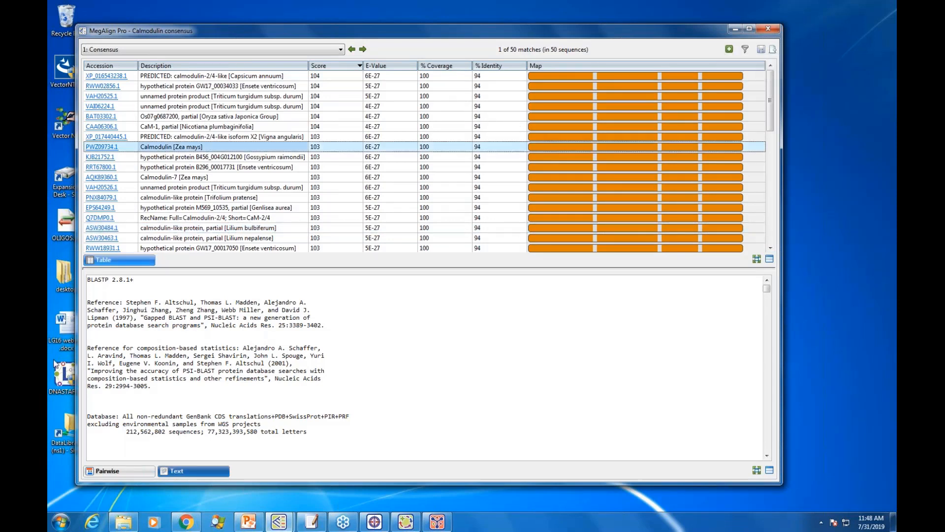
{"action": "left_click", "coordinate": [729, 50]}
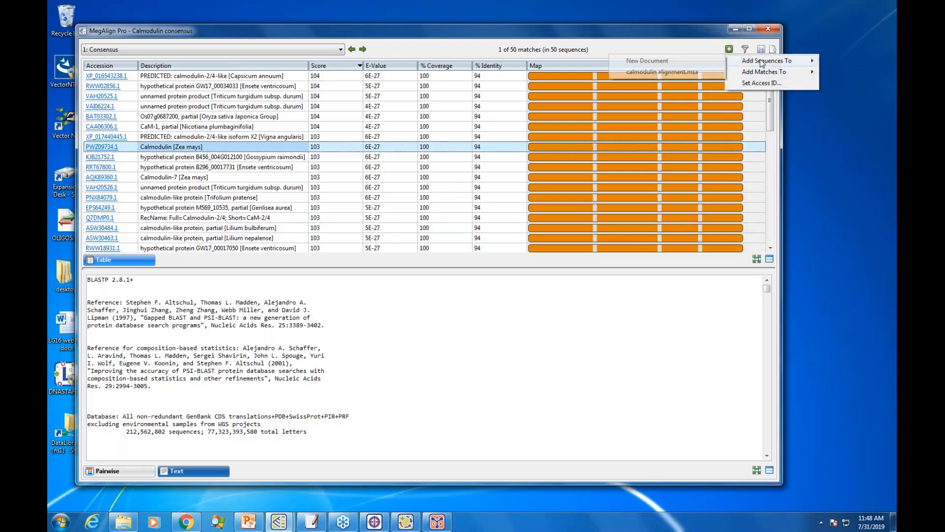
{"action": "left_click", "coordinate": [689, 74]}
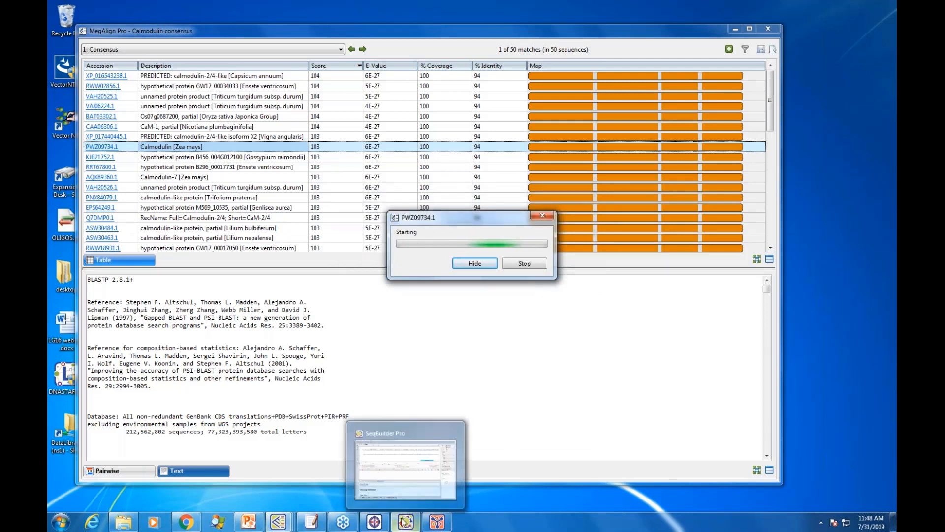
Step: Switch to the calmodulin alignment window and select the PWZ09734.1 download in the job list
{"action": "mouse_move", "coordinate": [280, 525]}
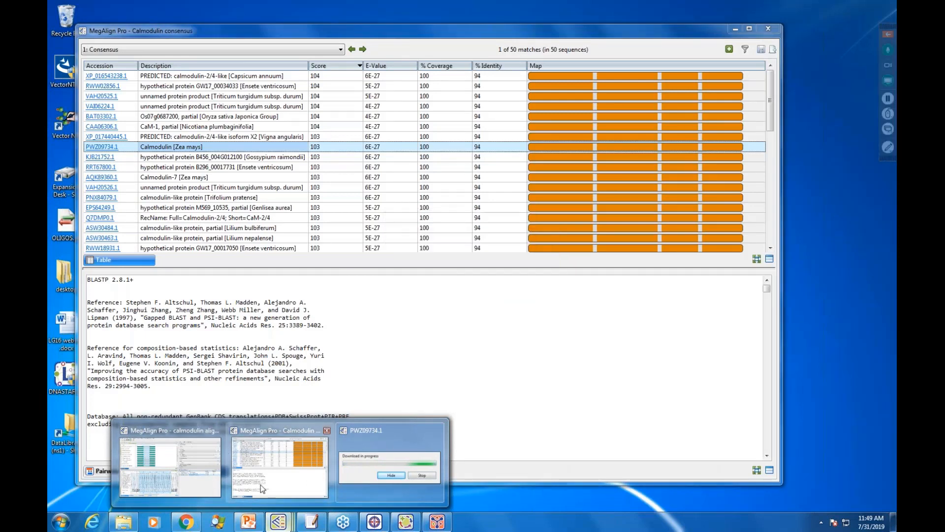
{"action": "left_click", "coordinate": [221, 485]}
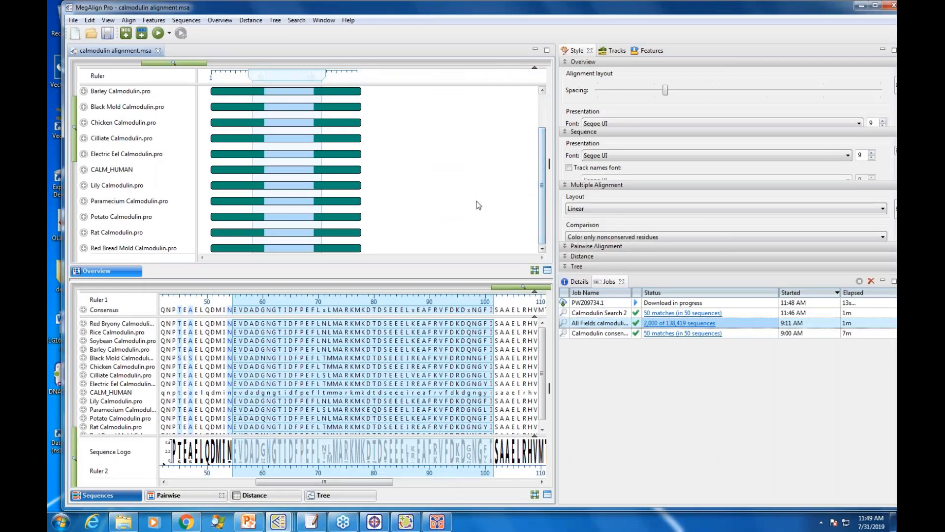
{"action": "left_click_drag", "start_coordinate": [541, 152], "coordinate": [516, 110]}
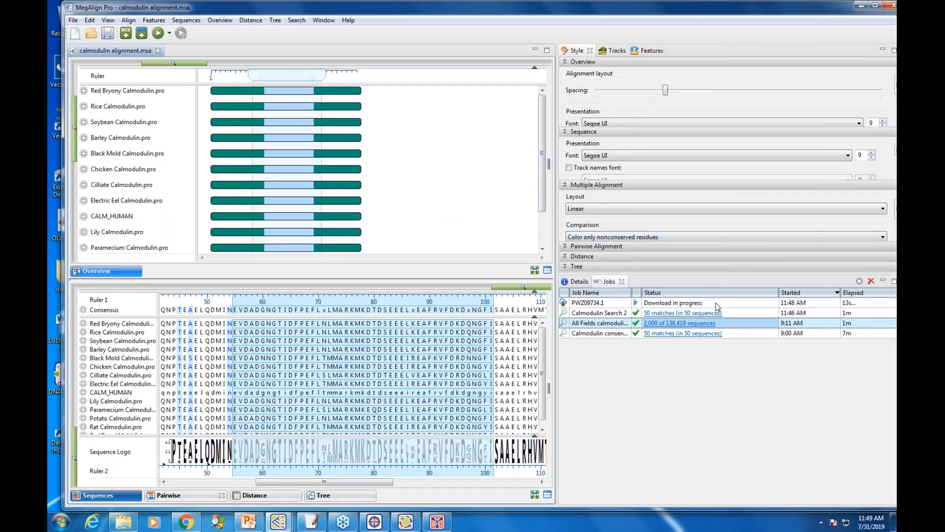
{"action": "left_click", "coordinate": [716, 304]}
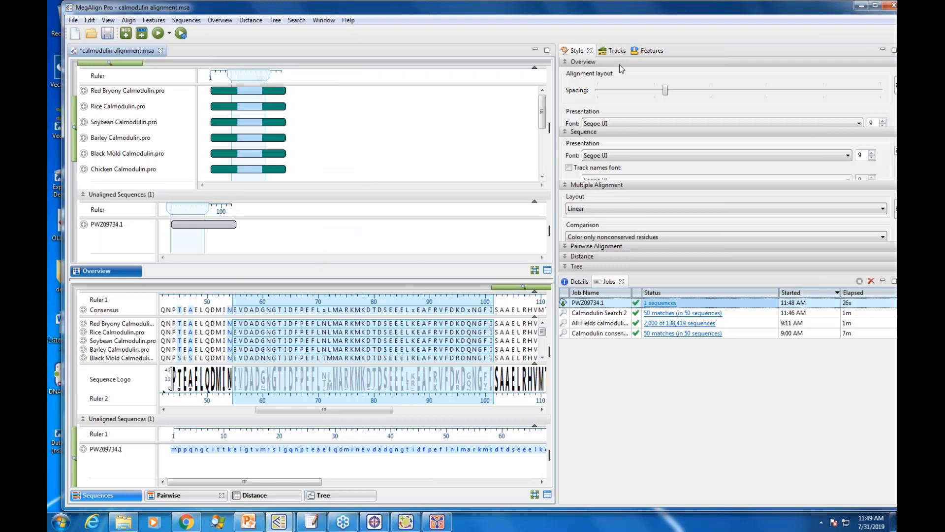
Step: Move the alignment window aside and close the Calmodulin consensus results window
{"action": "left_click_drag", "start_coordinate": [806, 21], "coordinate": [813, 91]}
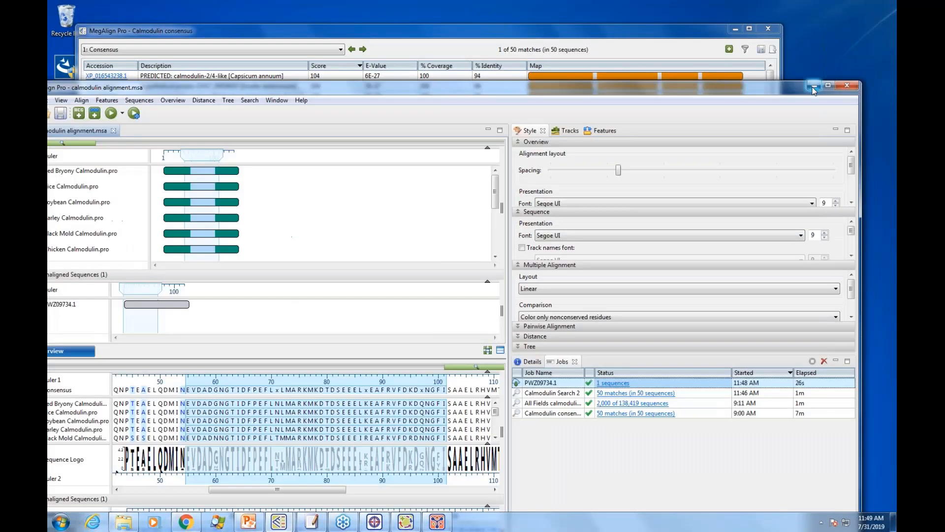
{"action": "left_click", "coordinate": [668, 28]}
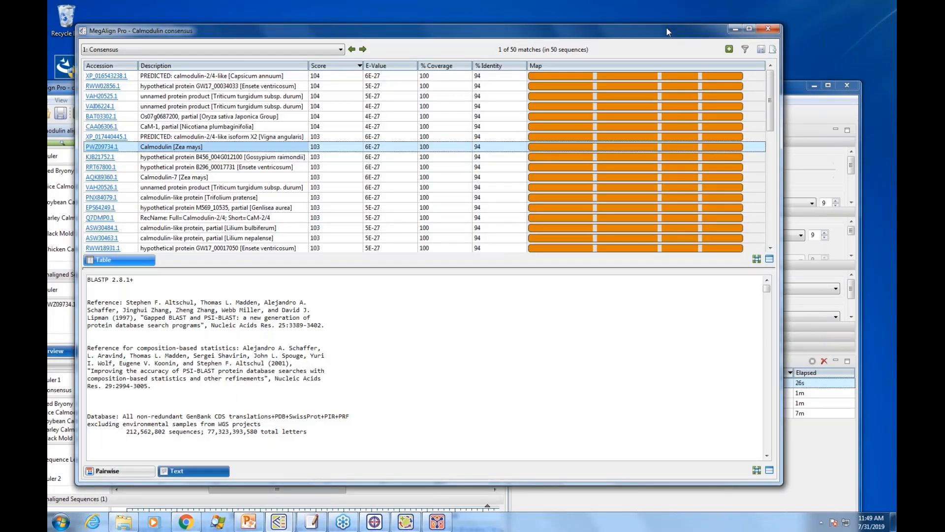
{"action": "left_click_drag", "start_coordinate": [666, 26], "coordinate": [709, 9]}
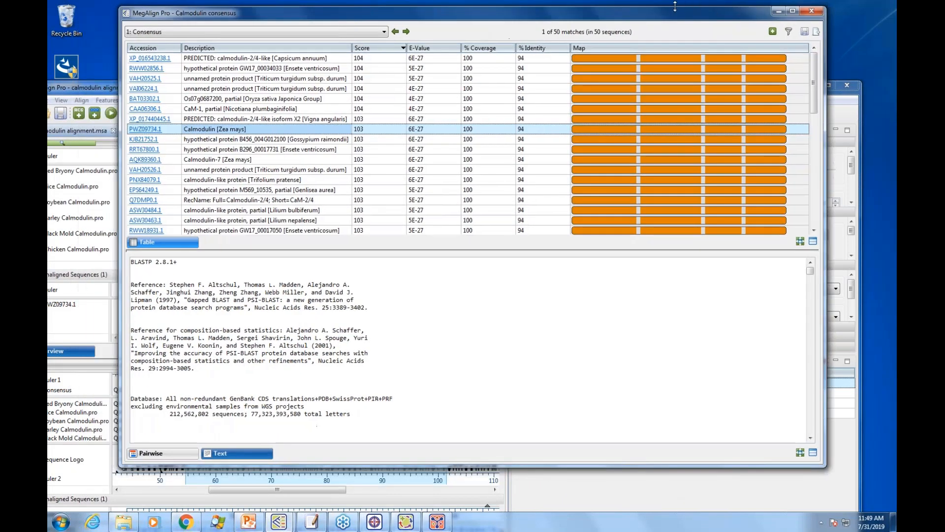
{"action": "left_click", "coordinate": [812, 11]}
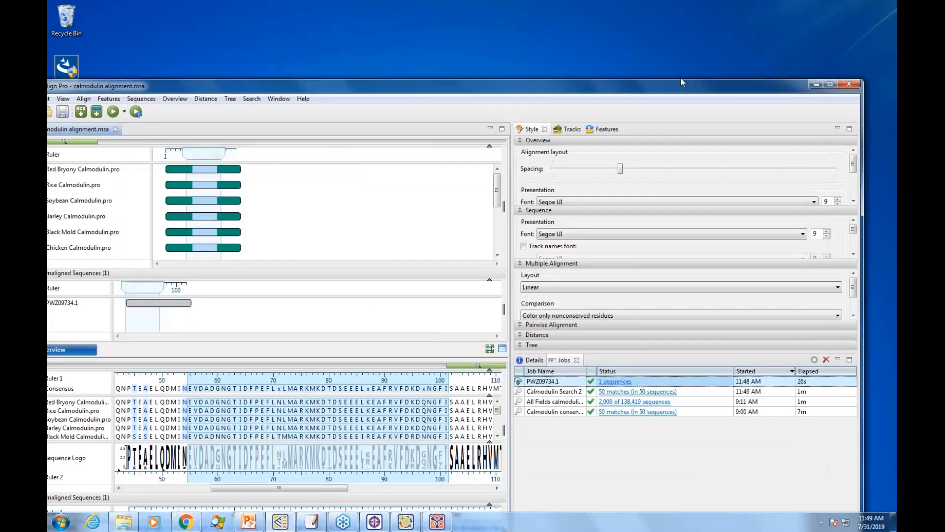
Step: Run a text search in NCBI Nucleotide for entries where All Fields contains lambda
{"action": "left_click", "coordinate": [300, 44]}
{"action": "mouse_move", "coordinate": [321, 84]}
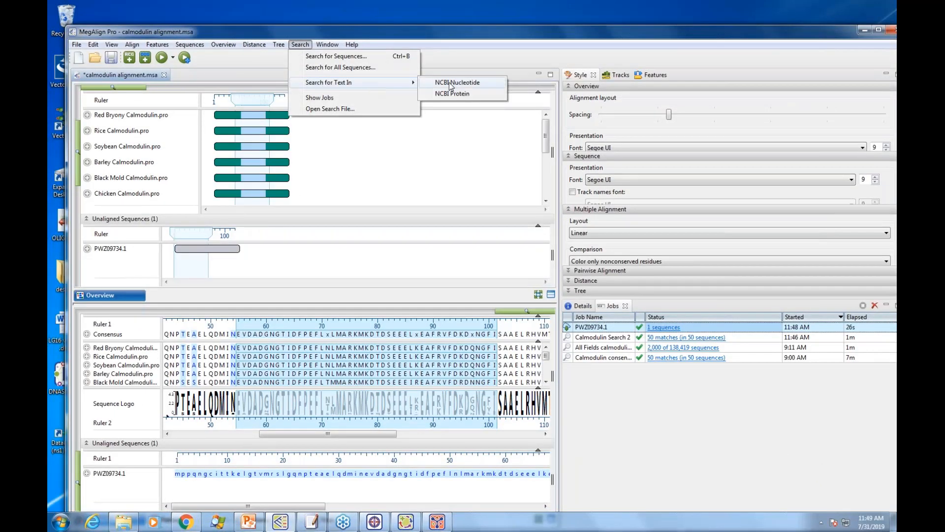
{"action": "left_click", "coordinate": [473, 83]}
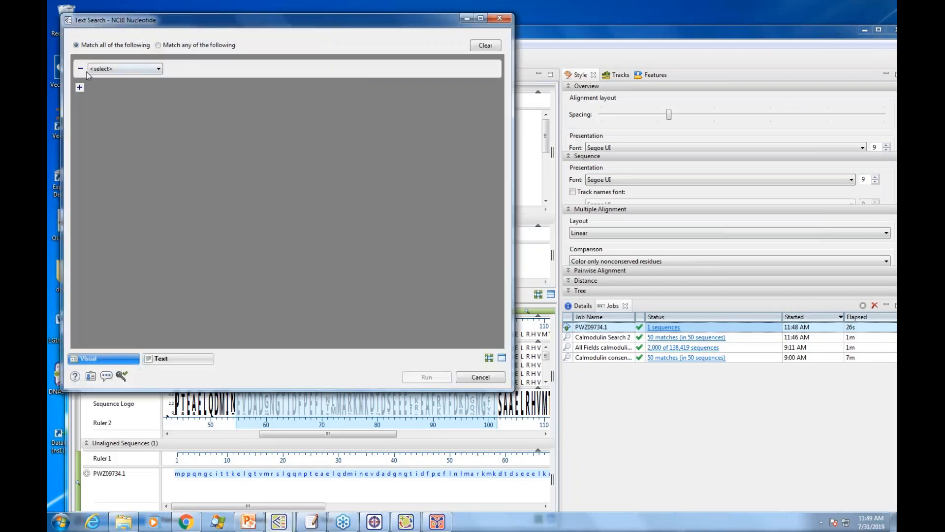
{"action": "left_click", "coordinate": [159, 69]}
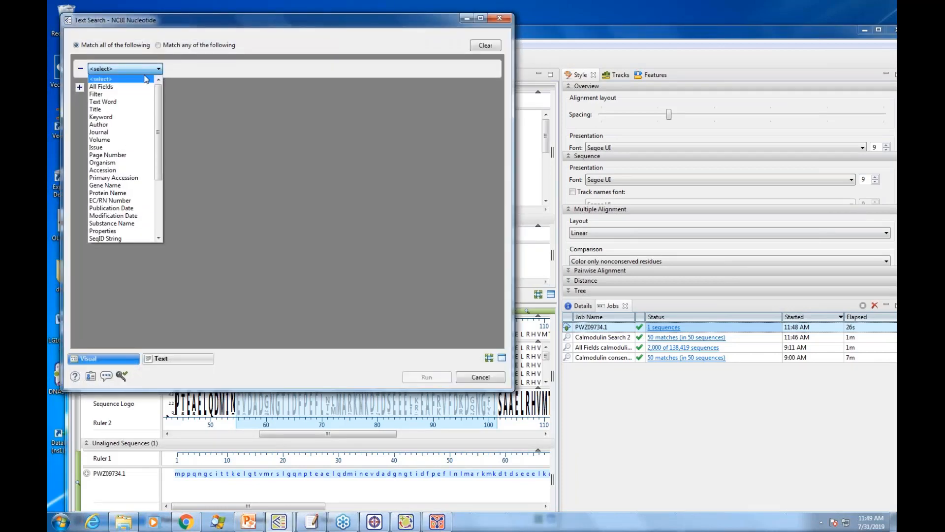
{"action": "left_click", "coordinate": [101, 86]}
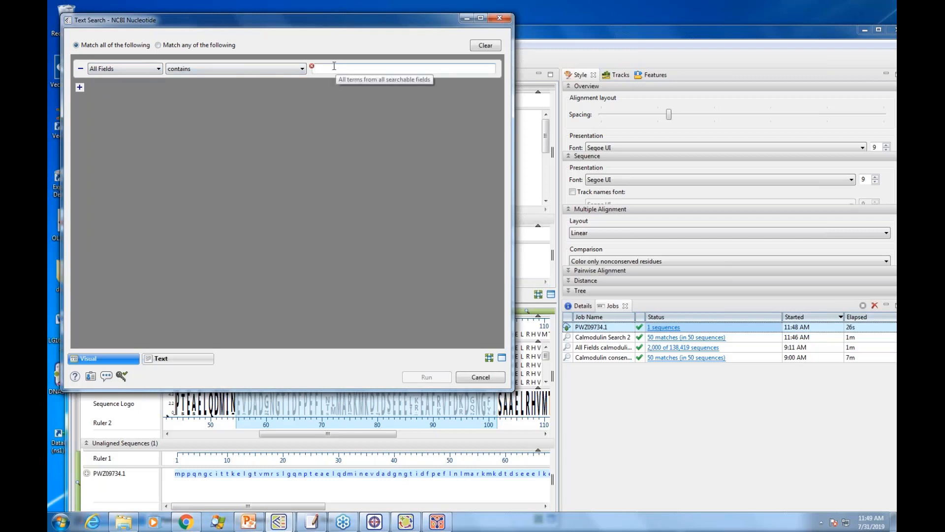
{"action": "type", "text": "lambda"}
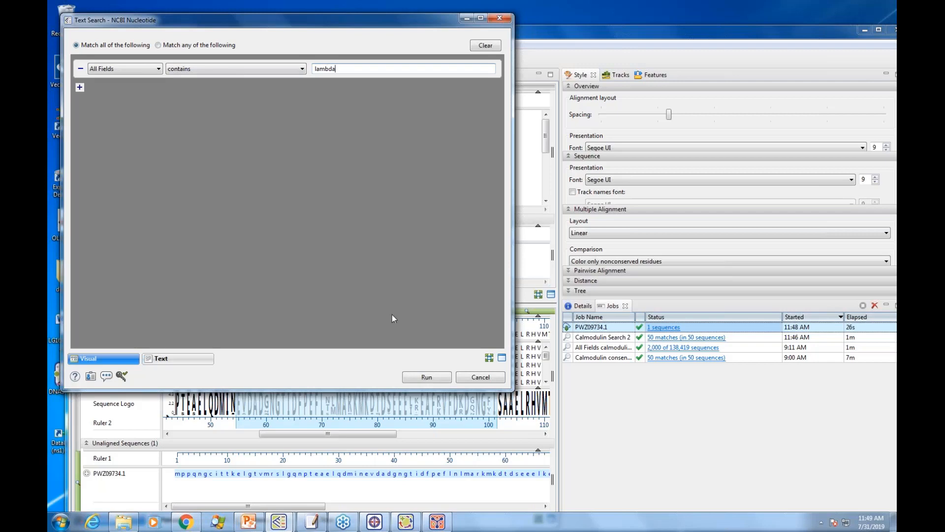
{"action": "left_click", "coordinate": [428, 378]}
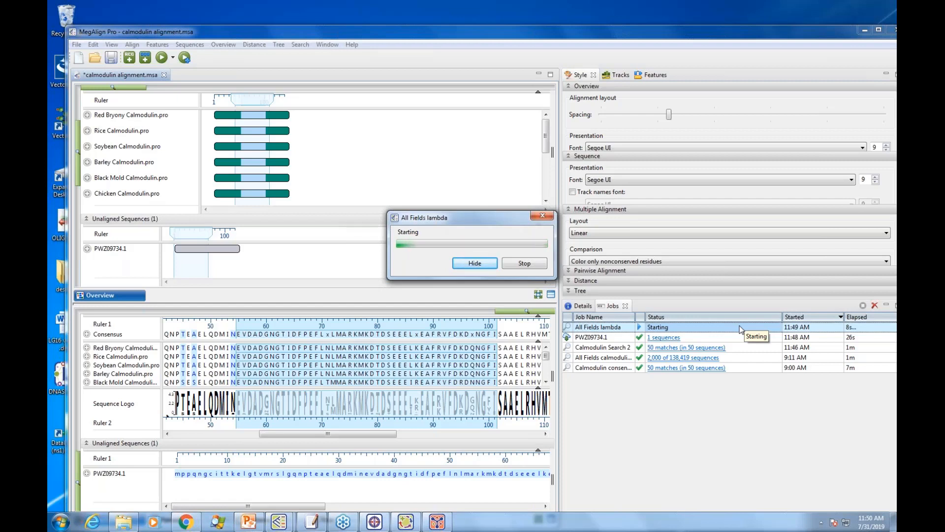
{"action": "left_click", "coordinate": [274, 335]}
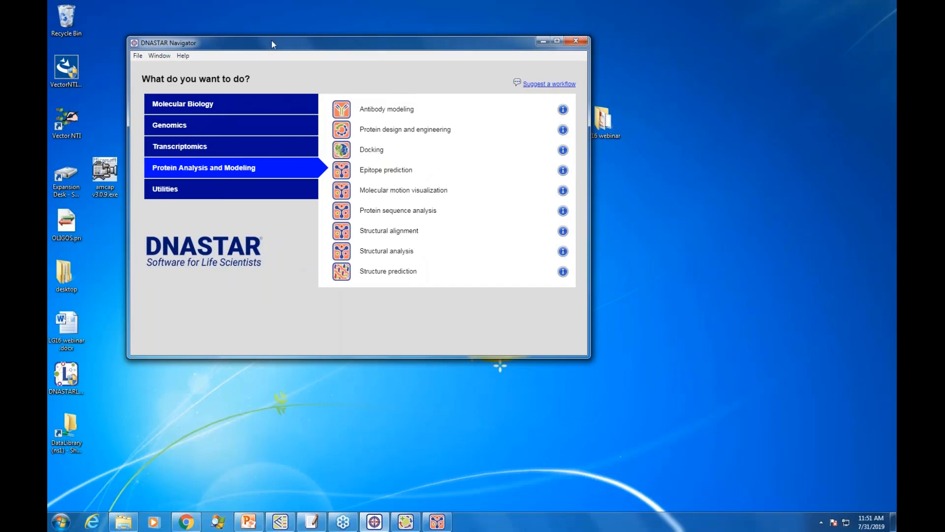
Step: Start the Structure prediction workflow from the DNASTAR Navigator and switch to Protean 3D
{"action": "left_click_drag", "start_coordinate": [273, 44], "coordinate": [303, 42]}
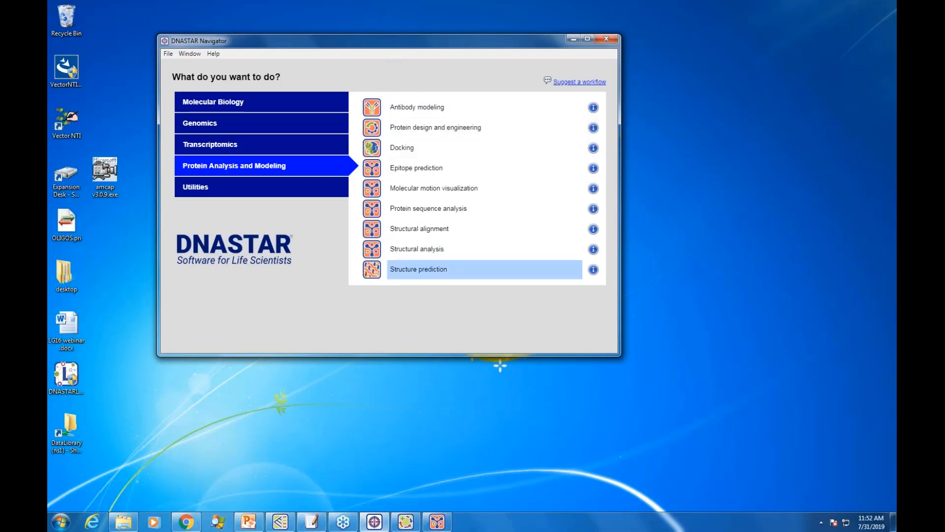
{"action": "left_click", "coordinate": [407, 274]}
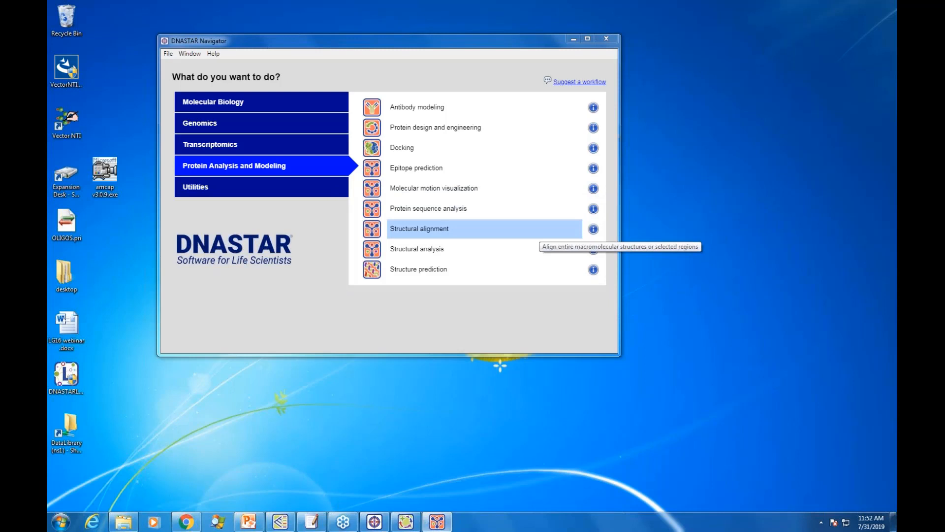
{"action": "left_click", "coordinate": [438, 522]}
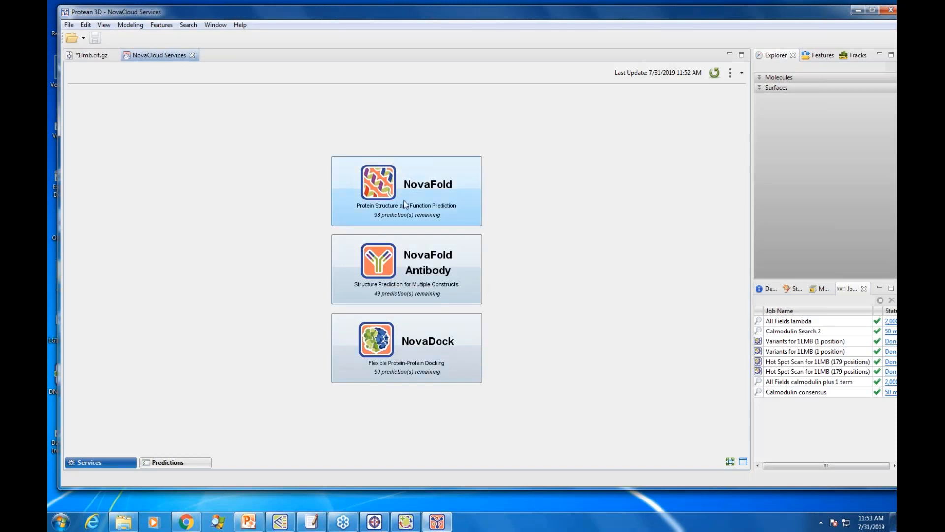
Step: Start a NovaFold structure prediction and add the protein sequence file Barley Calmodulin.pro
{"action": "left_click", "coordinate": [386, 191]}
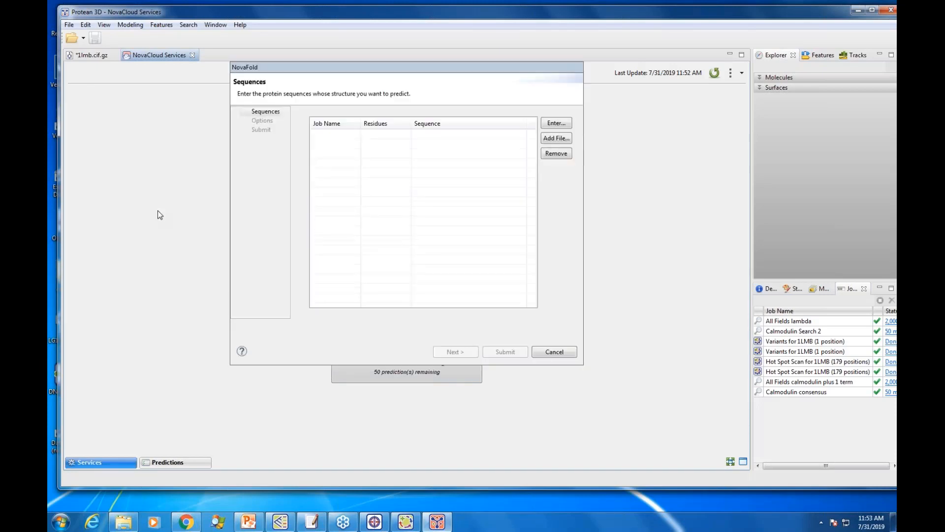
{"action": "left_click_drag", "start_coordinate": [350, 63], "coordinate": [476, 110]}
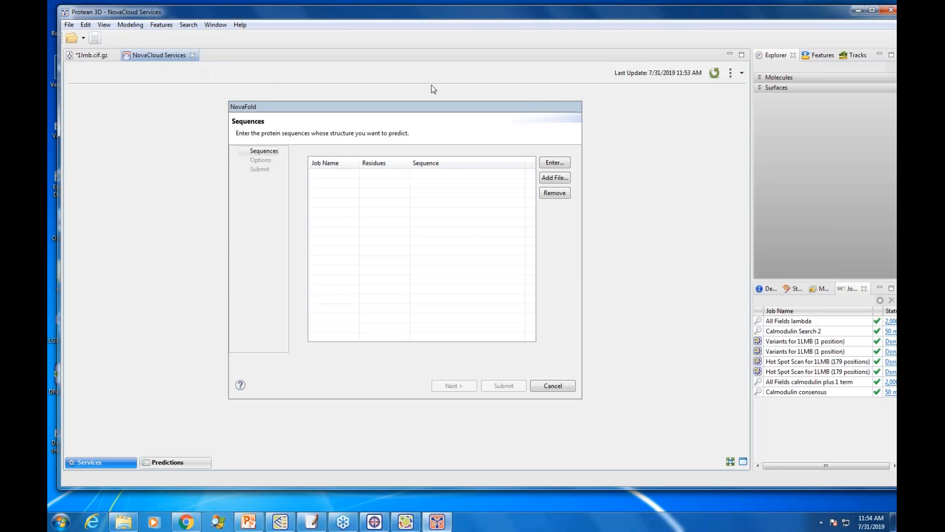
{"action": "mouse_move", "coordinate": [394, 105]}
{"action": "left_mouse_down"}
{"action": "mouse_move", "coordinate": [410, 105]}
{"action": "mouse_move", "coordinate": [385, 110]}
{"action": "mouse_move", "coordinate": [401, 112]}
{"action": "left_mouse_up"}
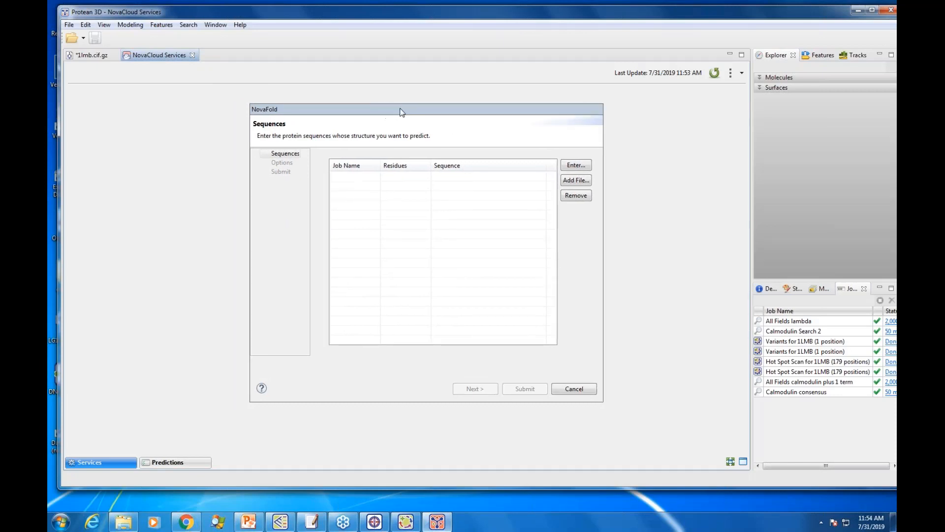
{"action": "left_click", "coordinate": [574, 182]}
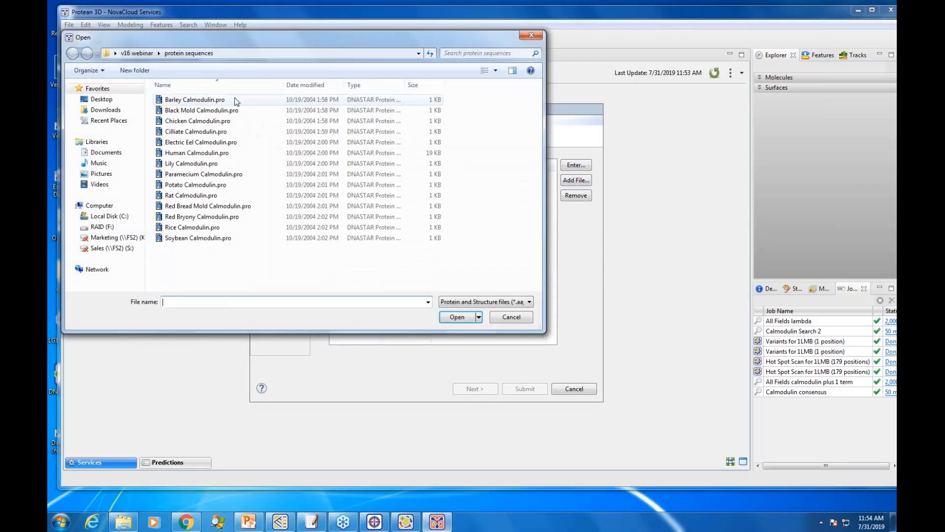
{"action": "left_click", "coordinate": [216, 101]}
{"action": "left_click", "coordinate": [454, 315]}
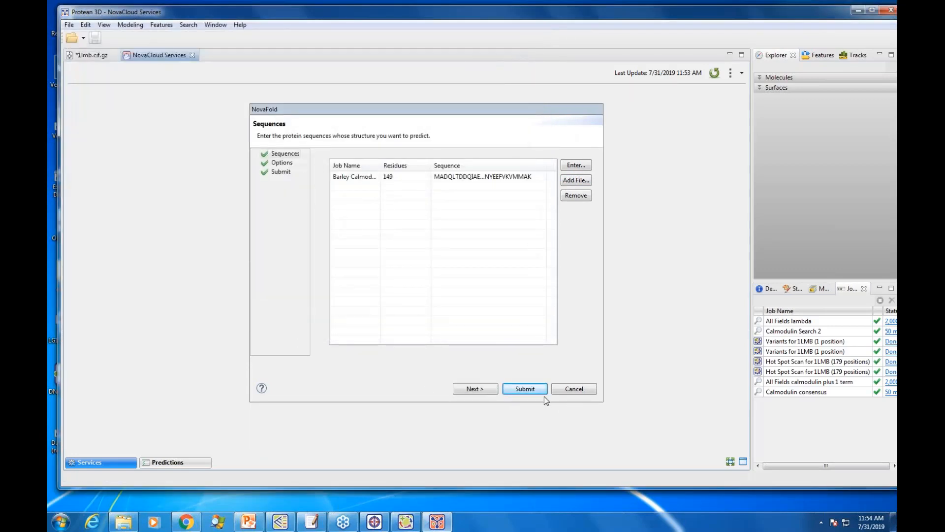
Step: Review the advanced NovaFold options, keep the defaults, and submit the Barley Calmodulin.pro prediction to NovaCloud Services
{"action": "left_click", "coordinate": [476, 391]}
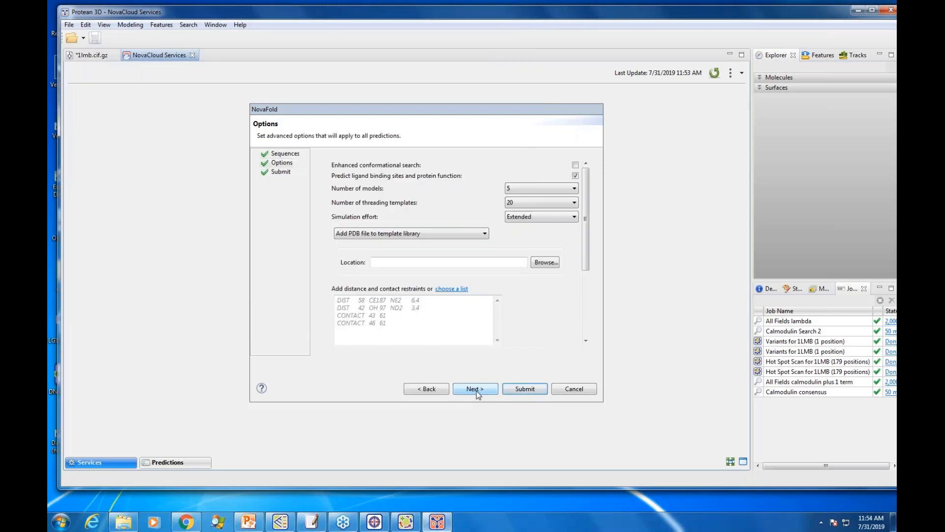
{"action": "mouse_move", "coordinate": [583, 216]}
{"action": "left_mouse_down"}
{"action": "mouse_move", "coordinate": [587, 280]}
{"action": "mouse_move", "coordinate": [583, 216]}
{"action": "left_mouse_up"}
{"action": "left_click_drag", "start_coordinate": [586, 231], "coordinate": [585, 294]}
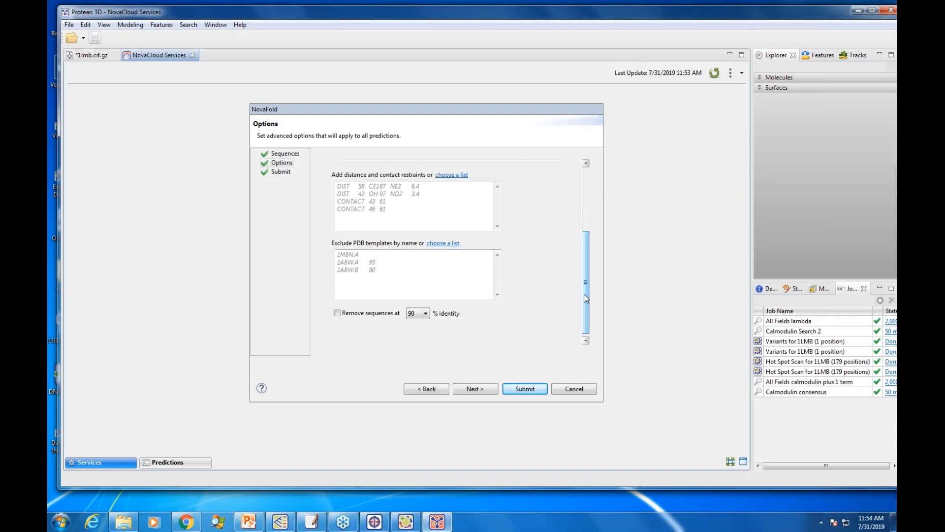
{"action": "left_click", "coordinate": [470, 389]}
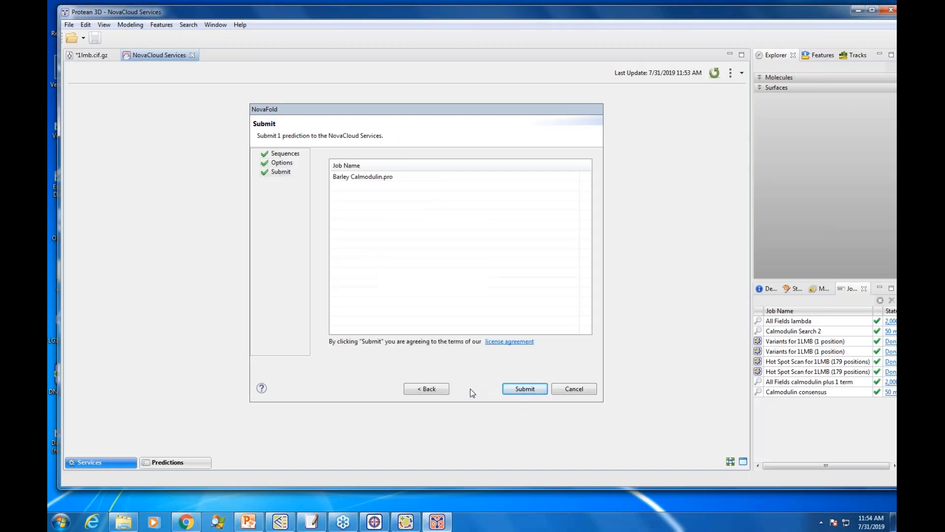
{"action": "left_click", "coordinate": [523, 390]}
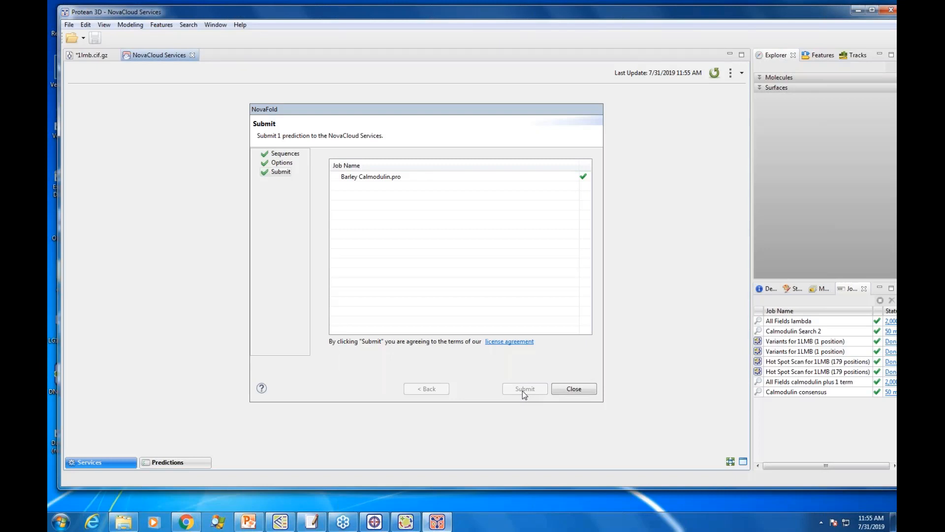
Step: Show the NovaCloud predictions list clear of the NovaFold dialog and select the Barley Calmodulin.pro job started at 9:03 AM
{"action": "left_click_drag", "start_coordinate": [450, 111], "coordinate": [558, 105]}
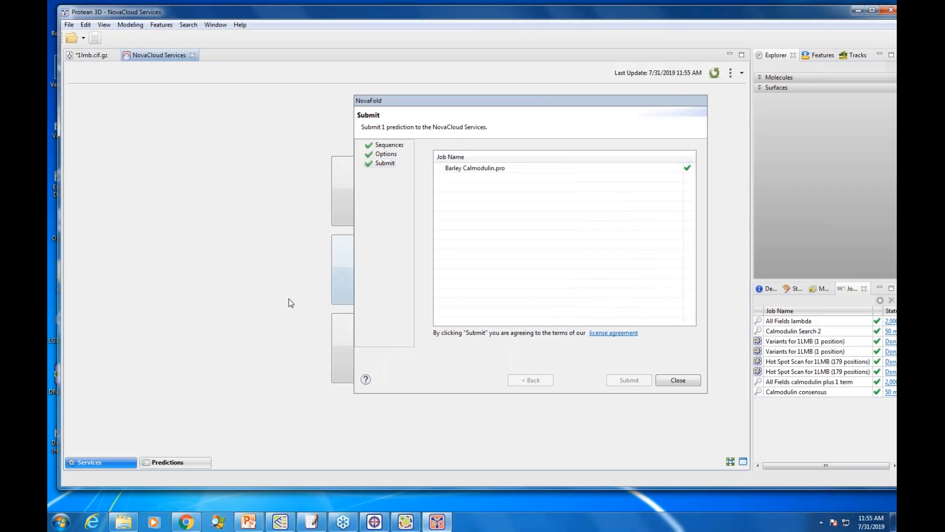
{"action": "left_click", "coordinate": [169, 464]}
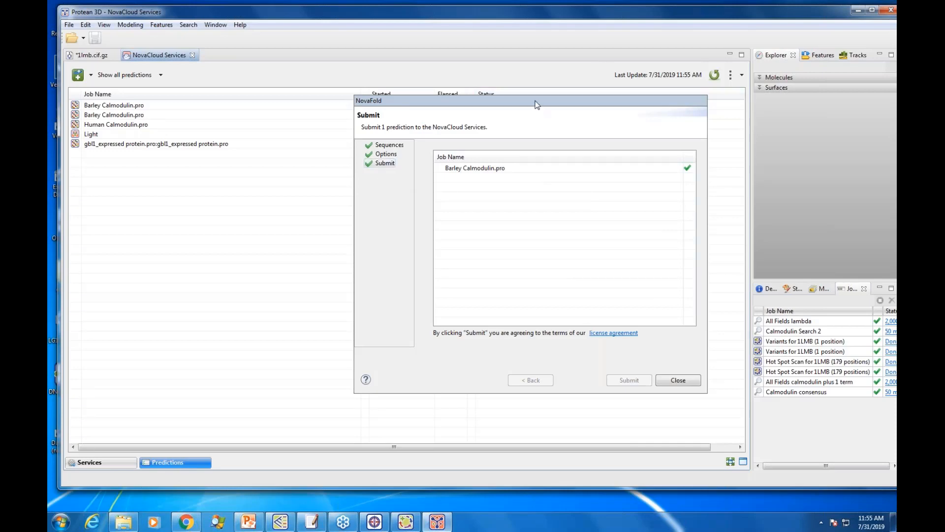
{"action": "left_click_drag", "start_coordinate": [542, 100], "coordinate": [541, 313]}
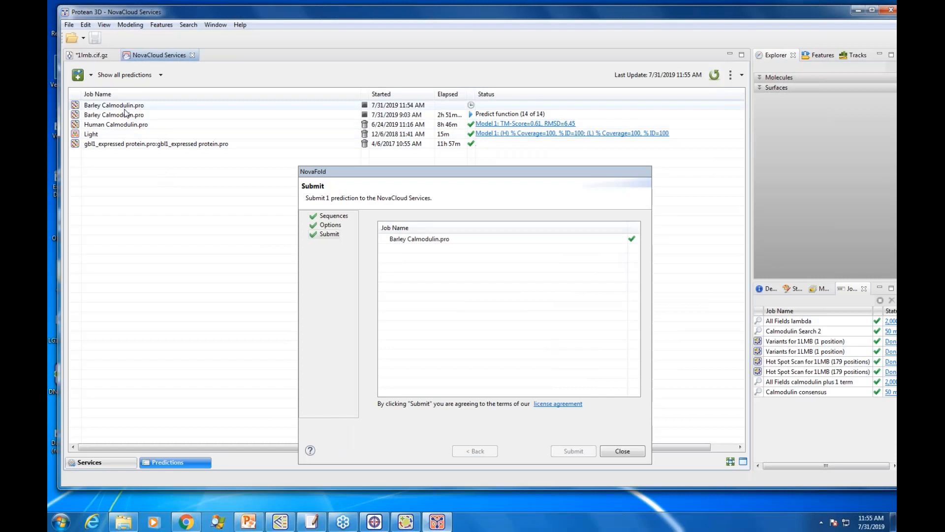
{"action": "left_click", "coordinate": [177, 115]}
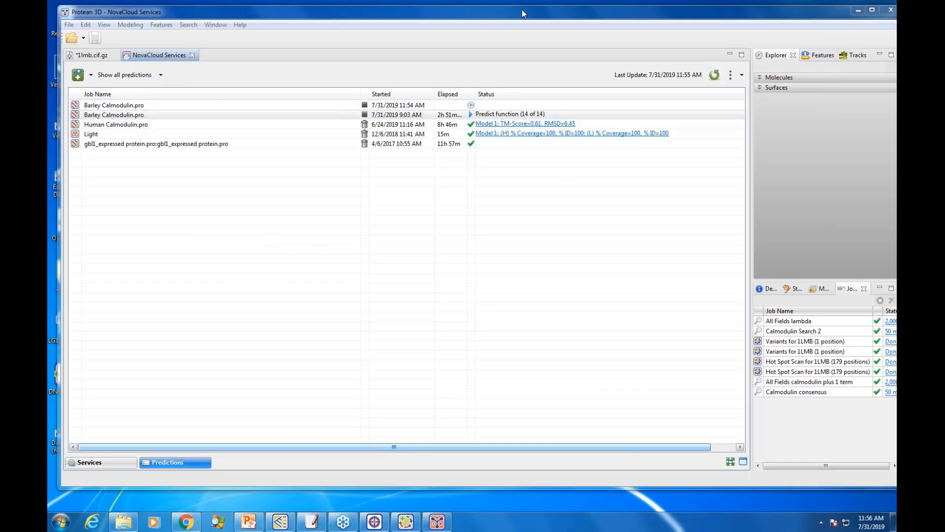
Step: Switch to the Lasergene 16 webinar presentation in PowerPoint and start the slide show at the "Thank you!" slide
{"action": "left_click_drag", "start_coordinate": [525, 18], "coordinate": [528, 27]}
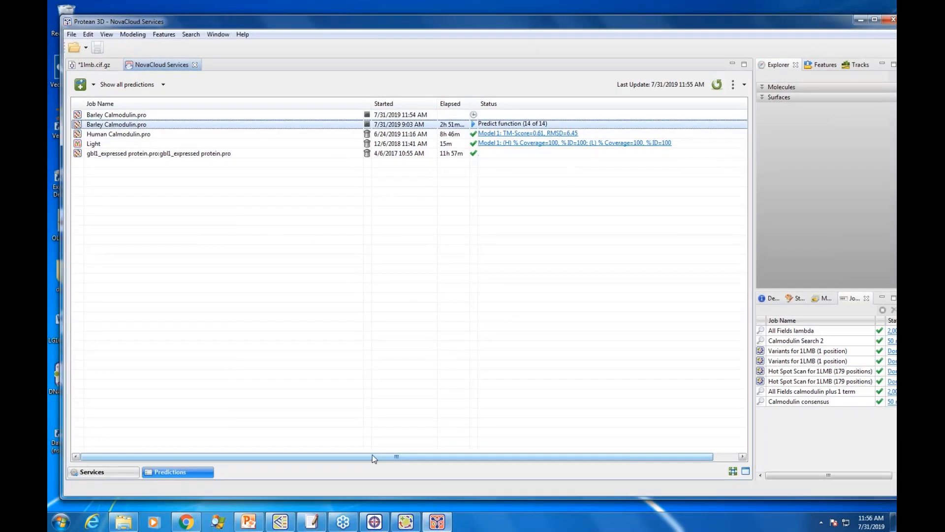
{"action": "left_click", "coordinate": [251, 522]}
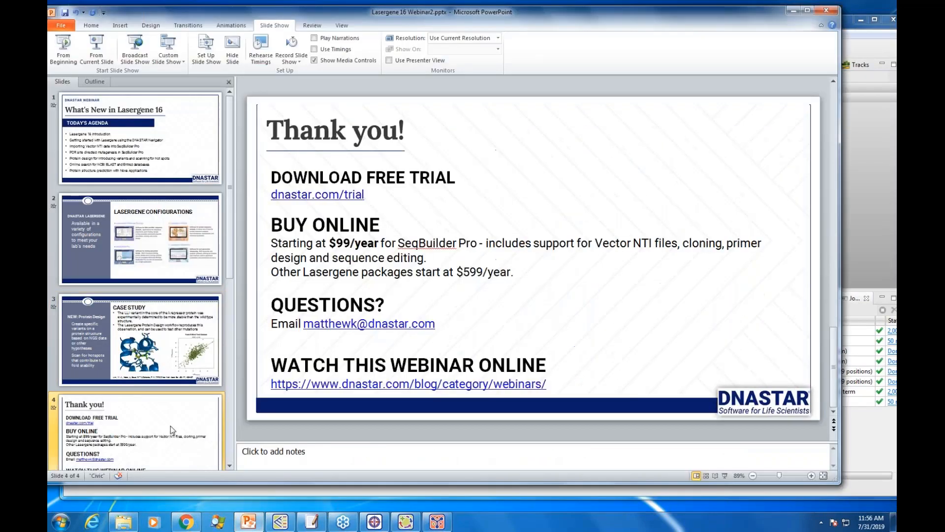
{"action": "left_click", "coordinate": [724, 475]}
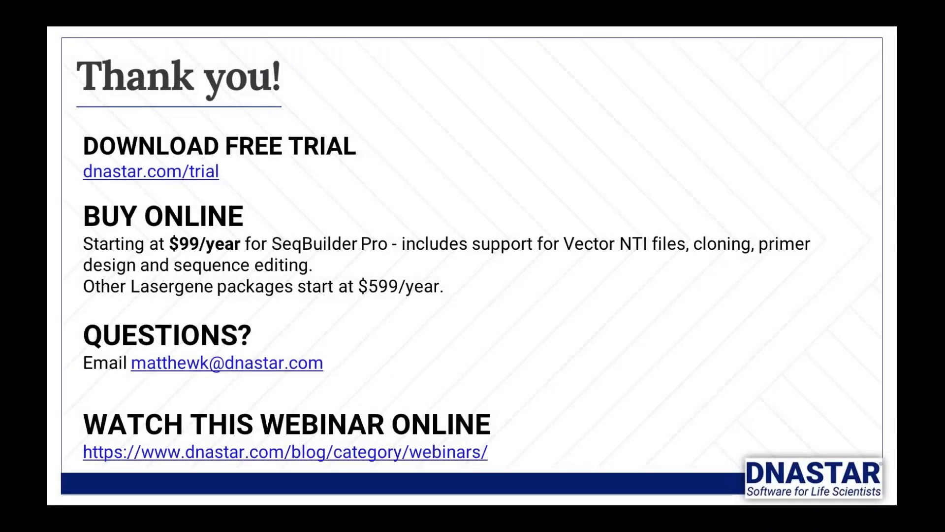